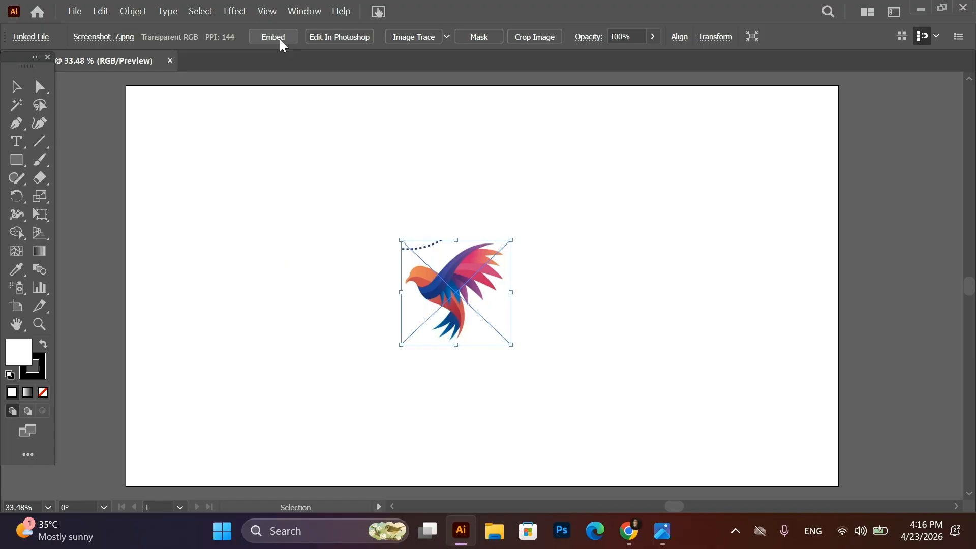
# Embed the linked bird image Screenshot_7.png in the document and deselect it
pyautogui.click(283, 39)
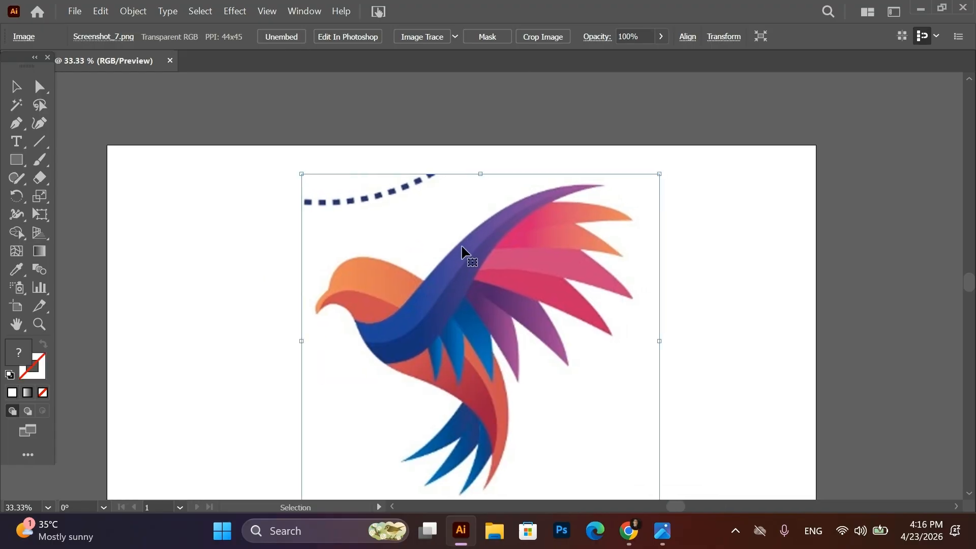
pyautogui.scroll(-1, 464, 253)
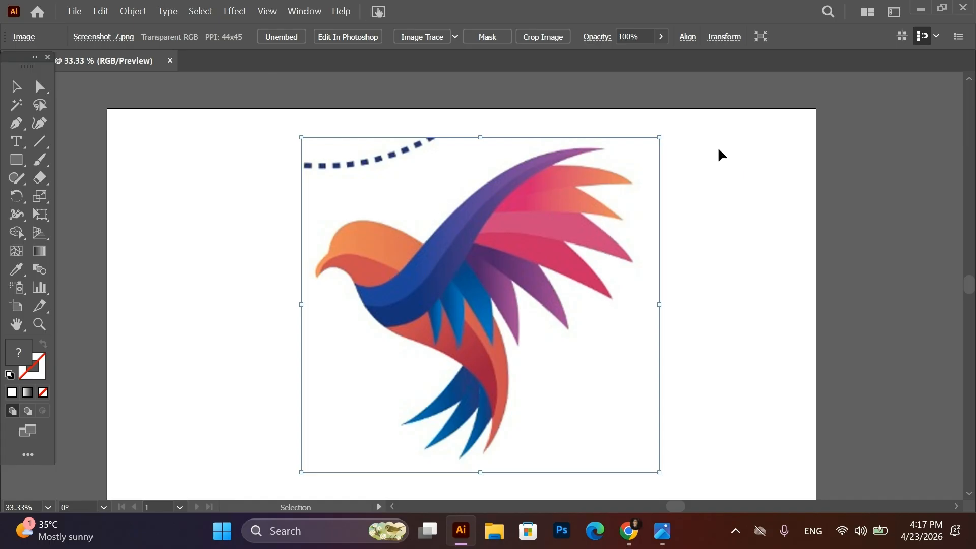
pyautogui.click(763, 241)
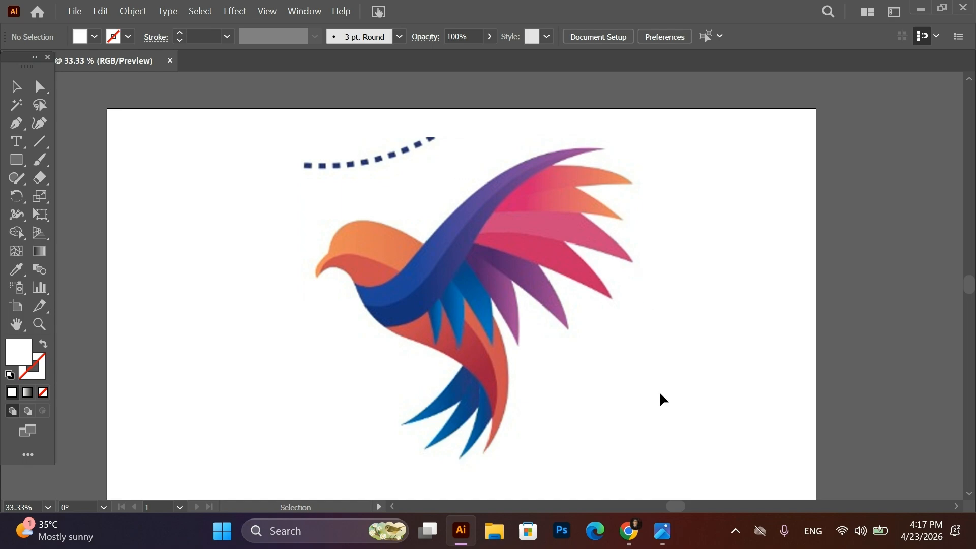
# Start a Pen path at the beak tip and trace over the head to where the back meets the wing
pyautogui.click(600, 362)
pyautogui.moveTo(602, 364); pyautogui.dragTo(512, 310)
pyautogui.keyDown('alt'); pyautogui.click(446, 320); pyautogui.keyUp('alt')
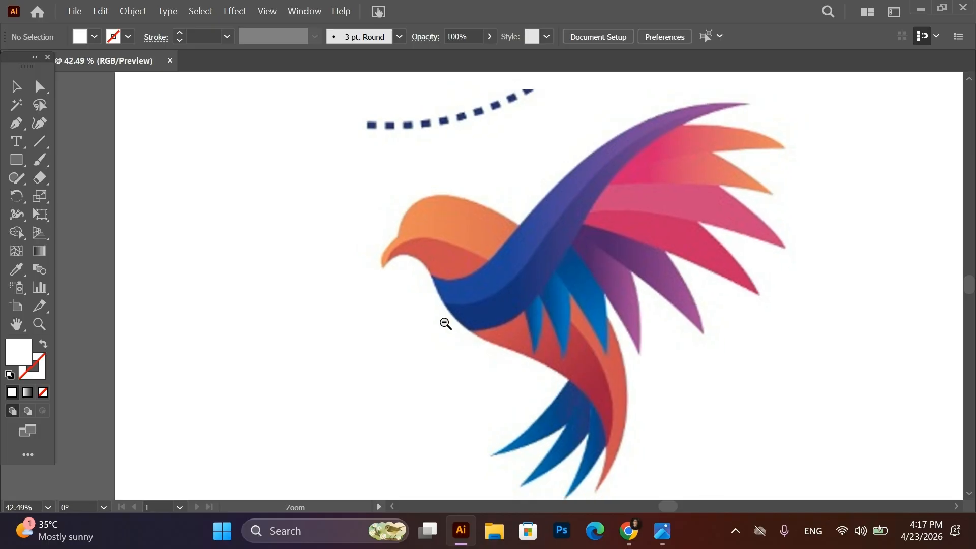
pyautogui.press('v')
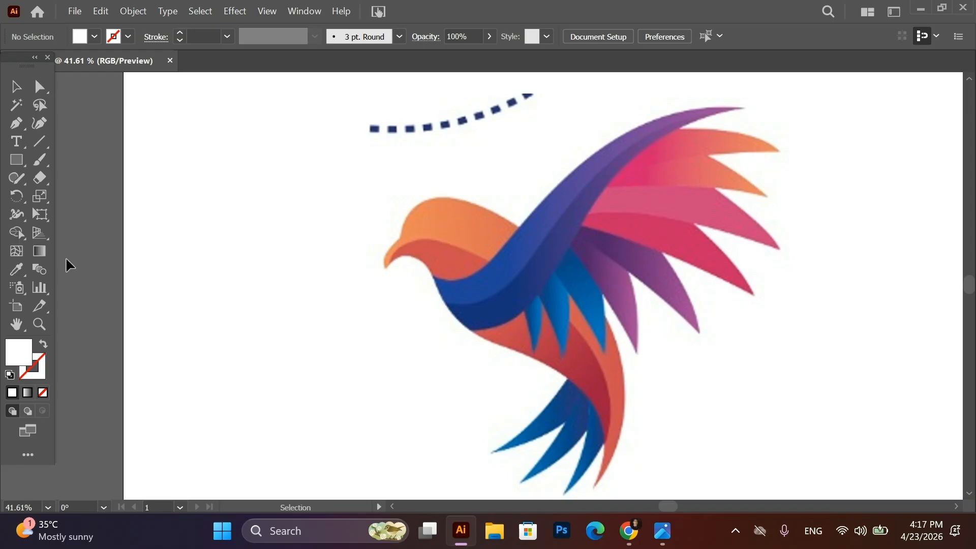
pyautogui.scroll(-1, 628, 273)
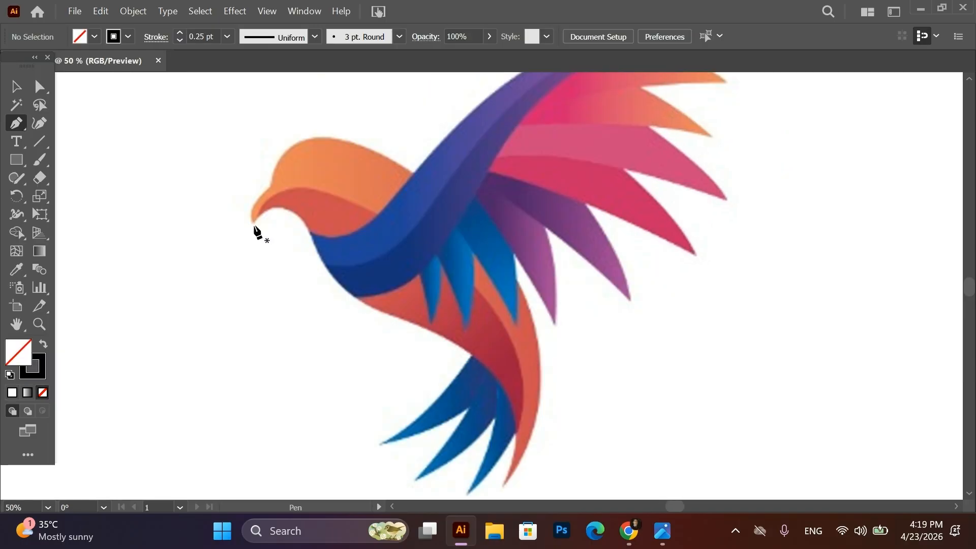
pyautogui.click(254, 225)
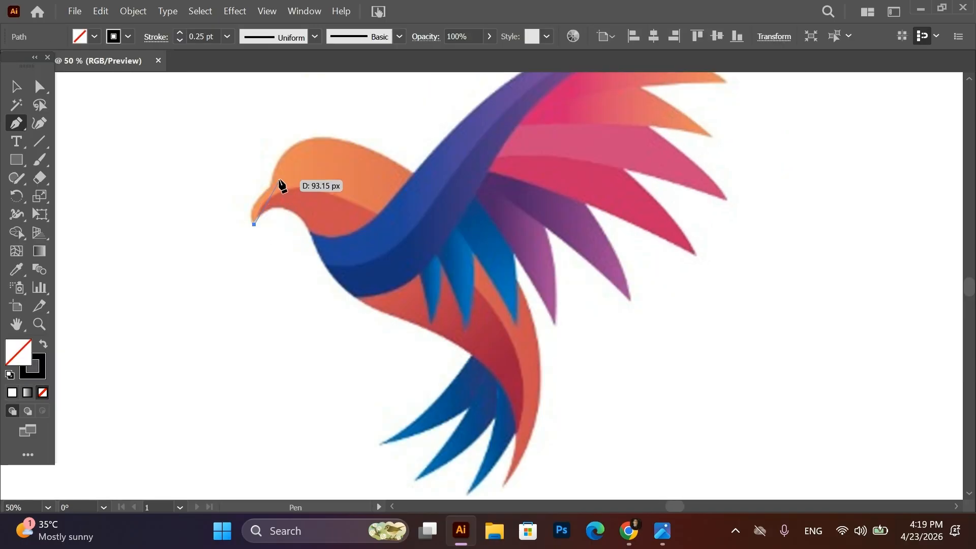
pyautogui.moveTo(273, 186)
pyautogui.mouseDown()
pyautogui.moveTo(309, 168)
pyautogui.moveTo(309, 154)
pyautogui.moveTo(274, 186)
pyautogui.mouseUp()
pyautogui.scroll(2, 307, 157)
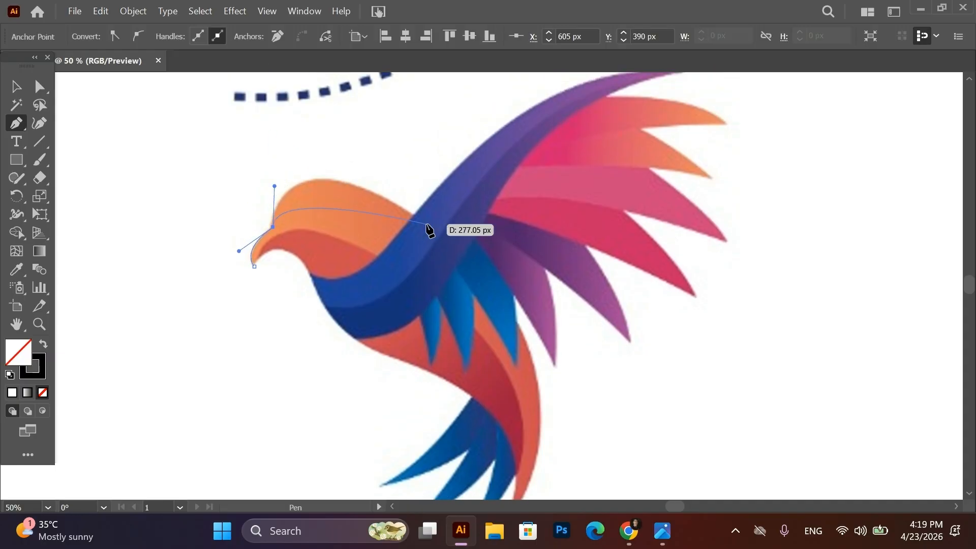
pyautogui.moveTo(415, 218); pyautogui.dragTo(501, 285)
# Continue the body outline down the back edge to the tail tip and curve back up along the tail's inner edge
pyautogui.scroll(-5, 571, 292)
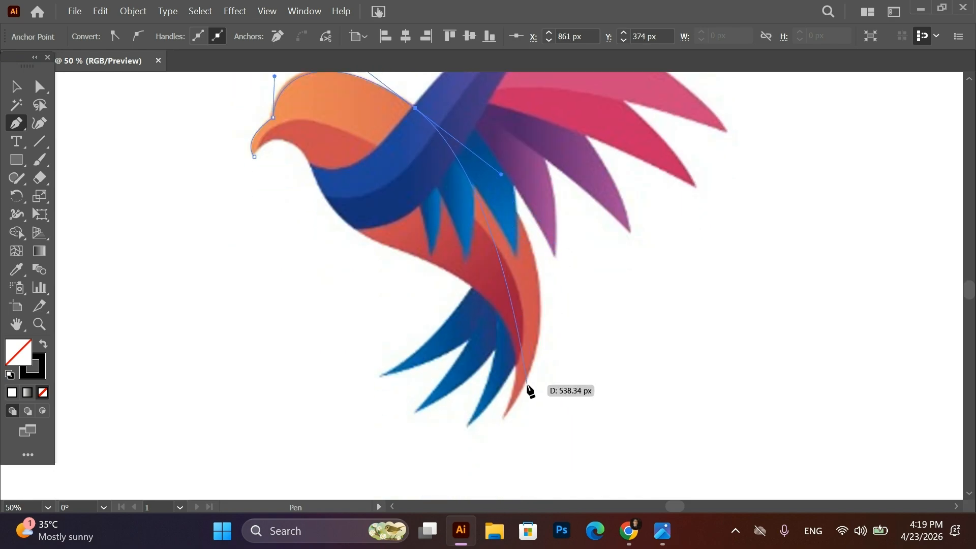
pyautogui.moveTo(538, 277); pyautogui.dragTo(549, 335)
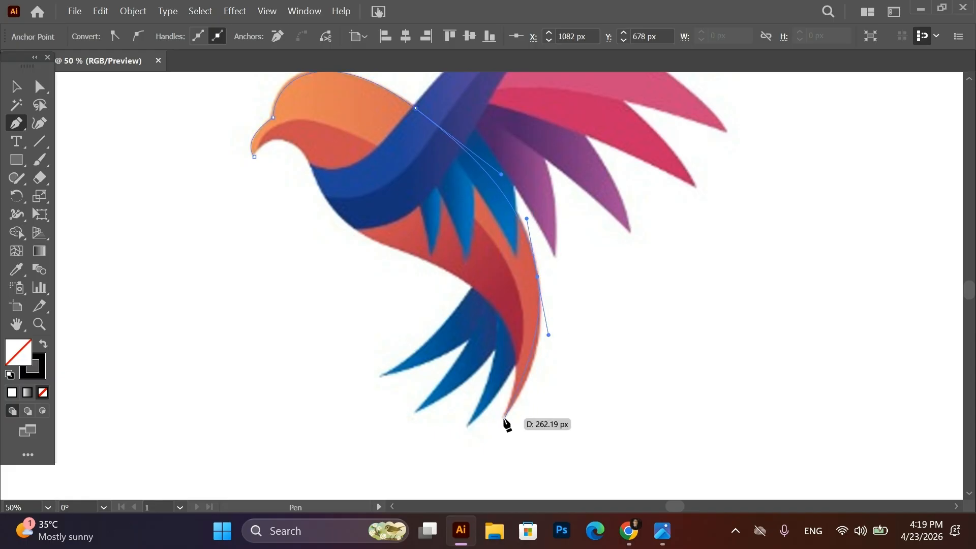
pyautogui.moveTo(504, 419); pyautogui.dragTo(477, 451)
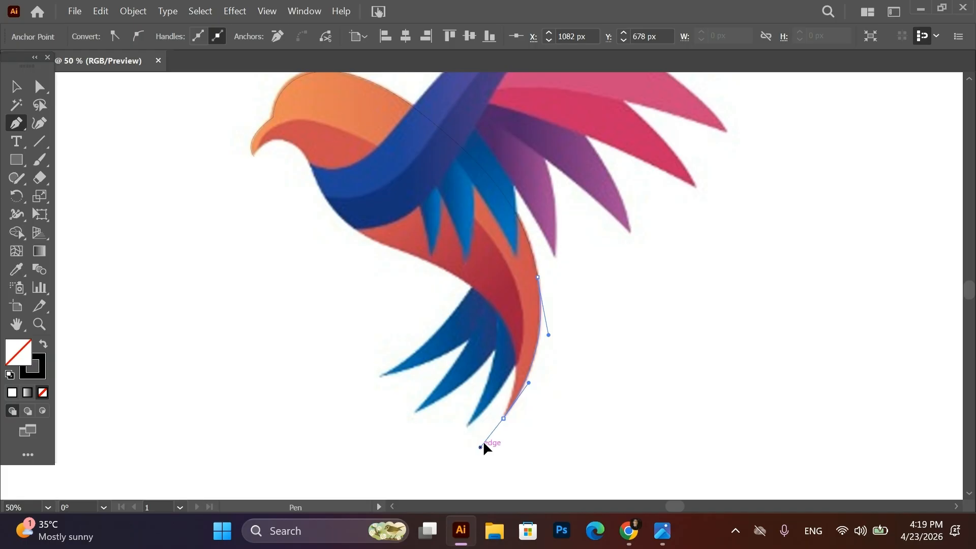
pyautogui.click(503, 418)
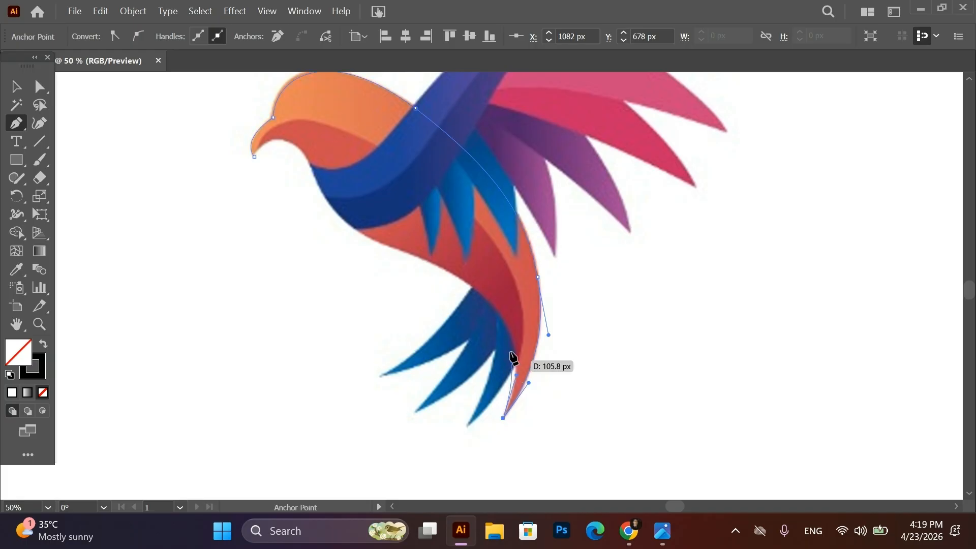
pyautogui.moveTo(492, 303); pyautogui.dragTo(605, 345)
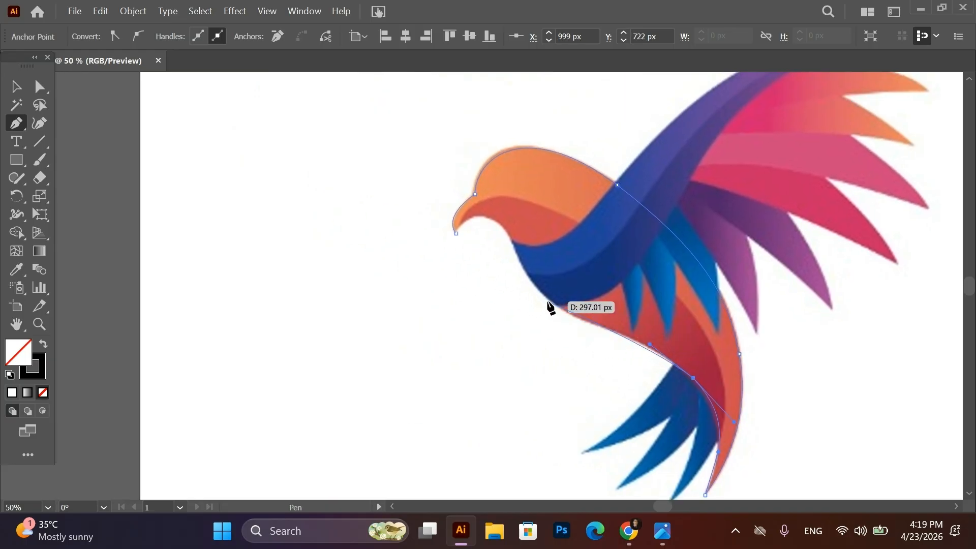
# Trace the belly, chest and throat back to the beak tip and close the body outline
pyautogui.keyDown('ctrl'); pyautogui.click(549, 305); pyautogui.keyUp('ctrl')
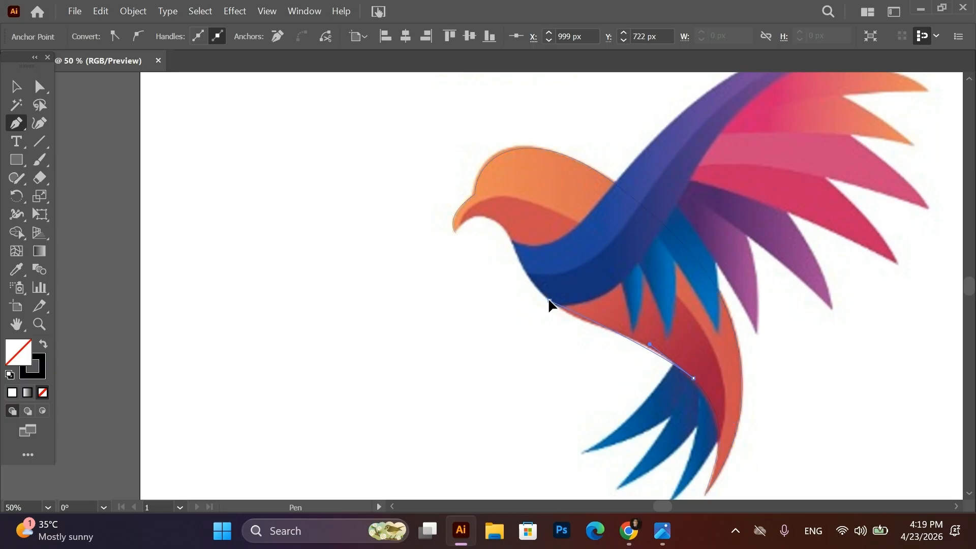
pyautogui.moveTo(550, 305); pyautogui.dragTo(498, 277)
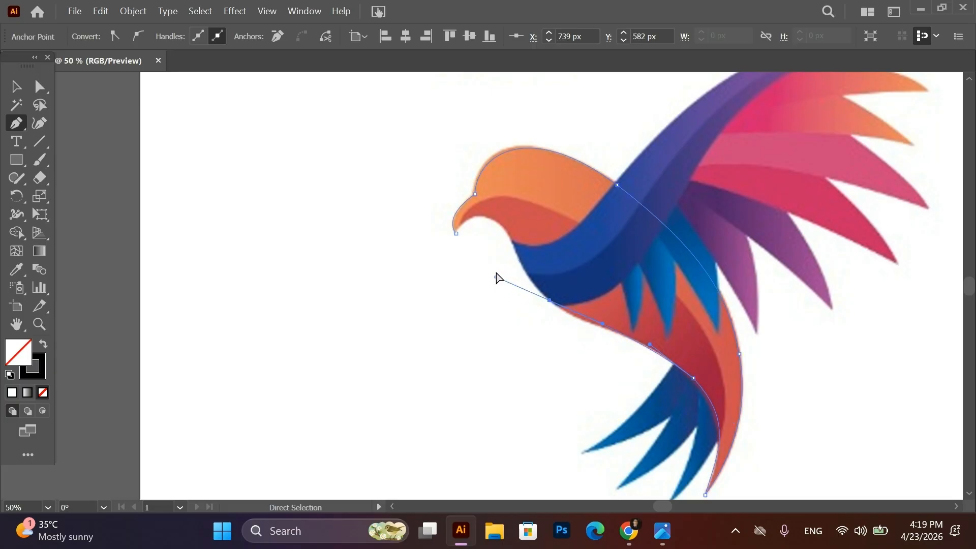
pyautogui.moveTo(550, 300); pyautogui.dragTo(526, 273)
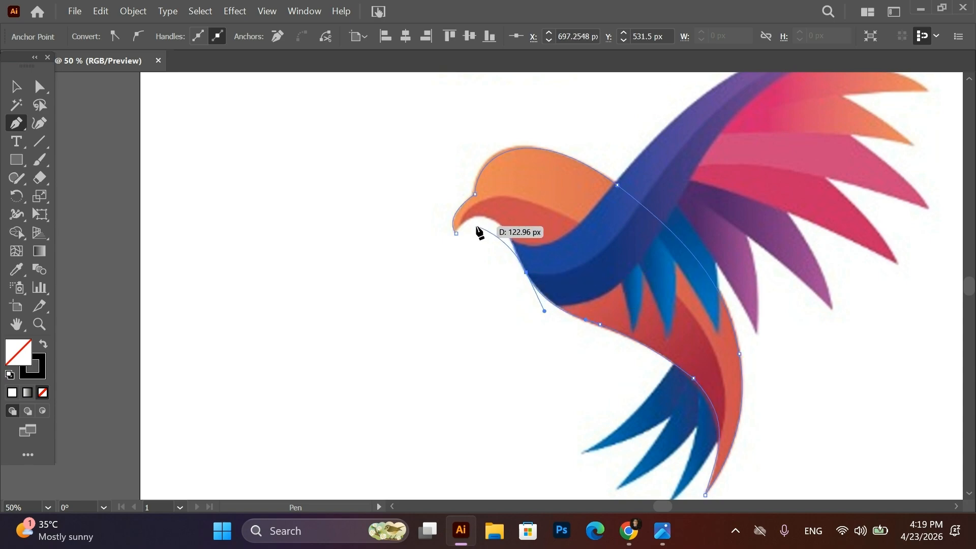
pyautogui.moveTo(474, 216); pyautogui.dragTo(465, 216)
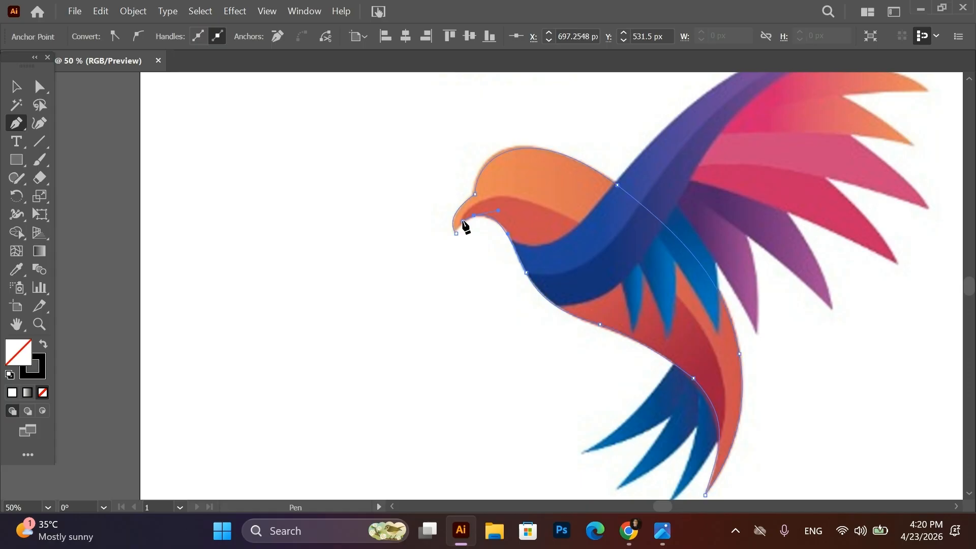
pyautogui.moveTo(457, 233)
pyautogui.mouseDown()
pyautogui.moveTo(451, 252)
pyautogui.moveTo(457, 235)
pyautogui.mouseUp()
pyautogui.keyDown('ctrl'); pyautogui.click(458, 236); pyautogui.keyUp('ctrl')
pyautogui.keyDown('ctrl'); pyautogui.click(457, 237); pyautogui.keyUp('ctrl')
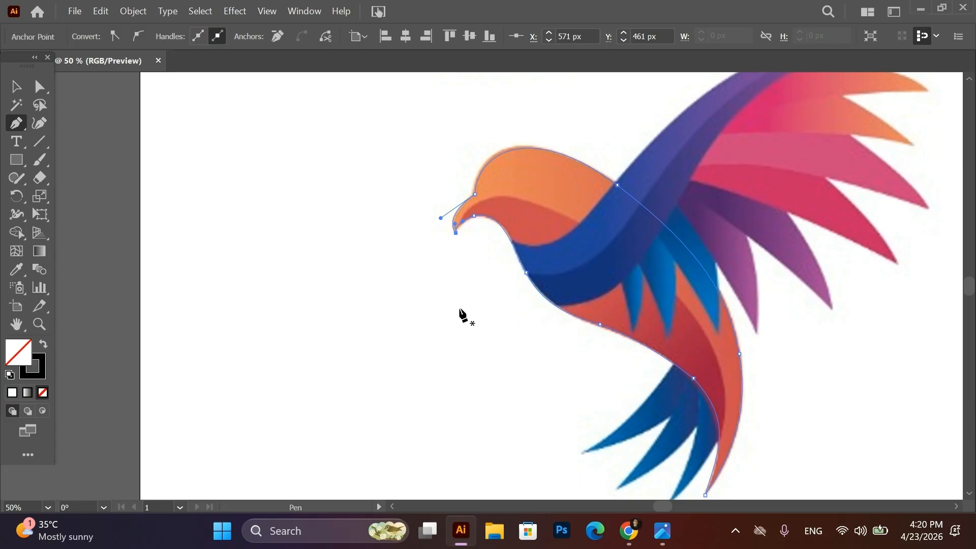
# Draw a second Pen path from the beak along the line between light and dark orange down to the tail
pyautogui.hotkey('ctrl', 'space')
pyautogui.moveTo(460, 308); pyautogui.dragTo(516, 353)
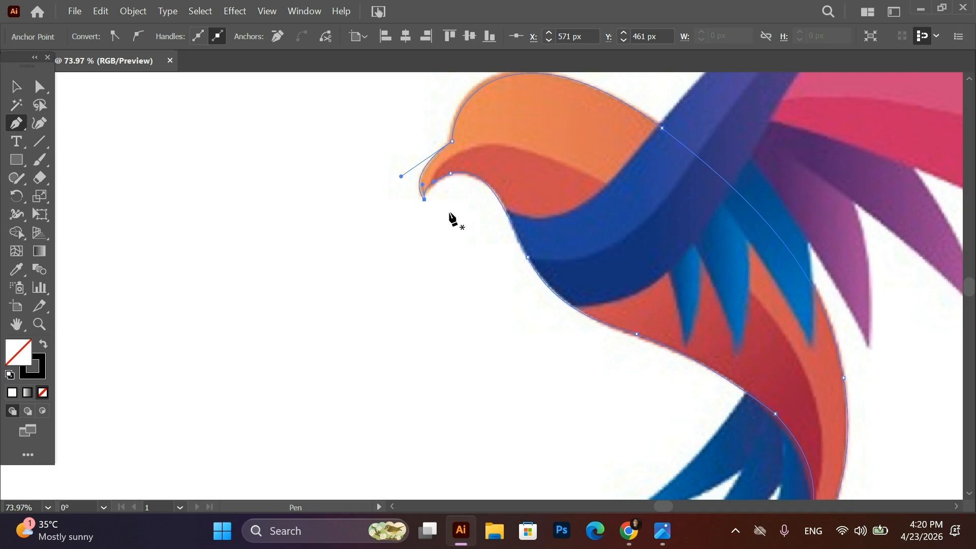
pyautogui.moveTo(432, 191); pyautogui.dragTo(435, 173)
pyautogui.click(503, 142)
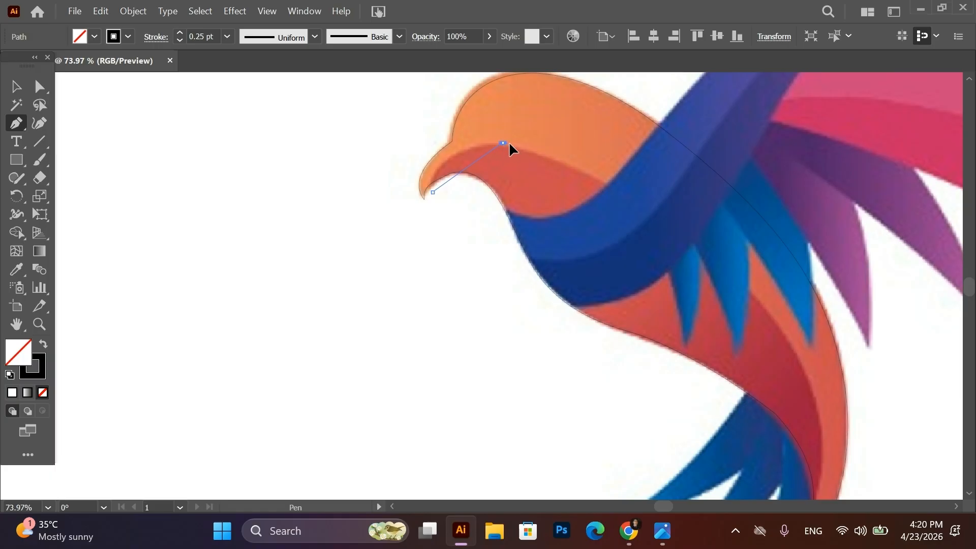
pyautogui.moveTo(510, 144); pyautogui.dragTo(577, 141)
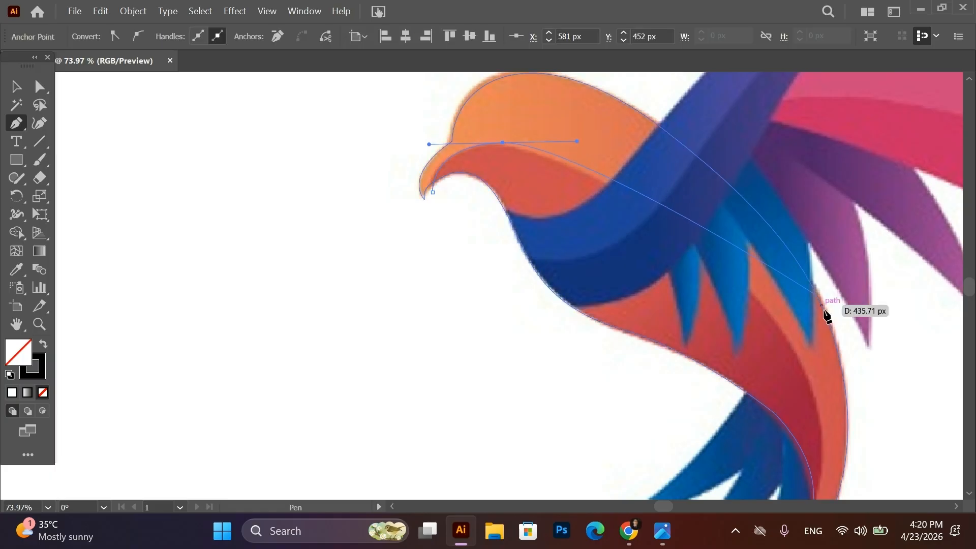
pyautogui.moveTo(807, 378); pyautogui.dragTo(791, 411)
pyautogui.scroll(-4, 837, 462)
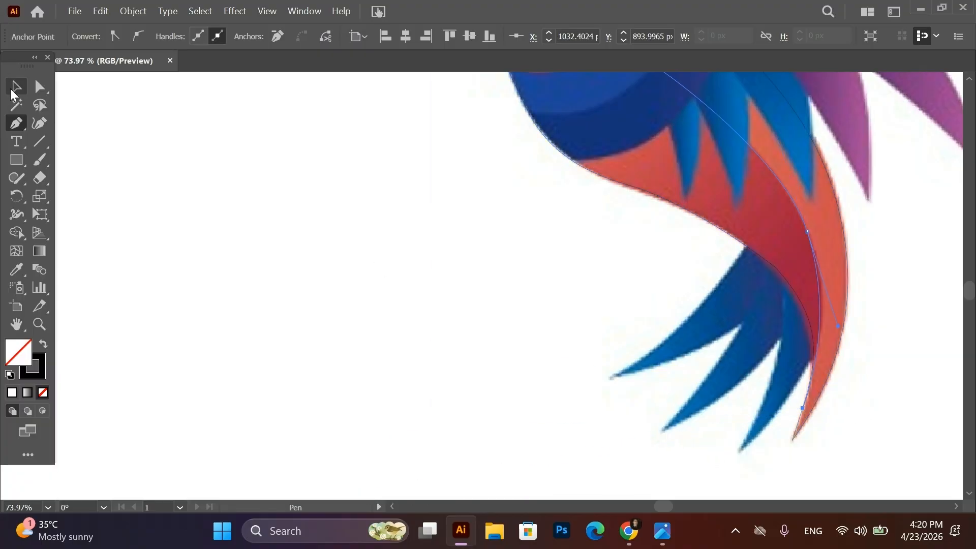
# Select the body outline and the inner dividing path and fill both with light blue
pyautogui.click(15, 87)
pyautogui.scroll(5, 569, 427)
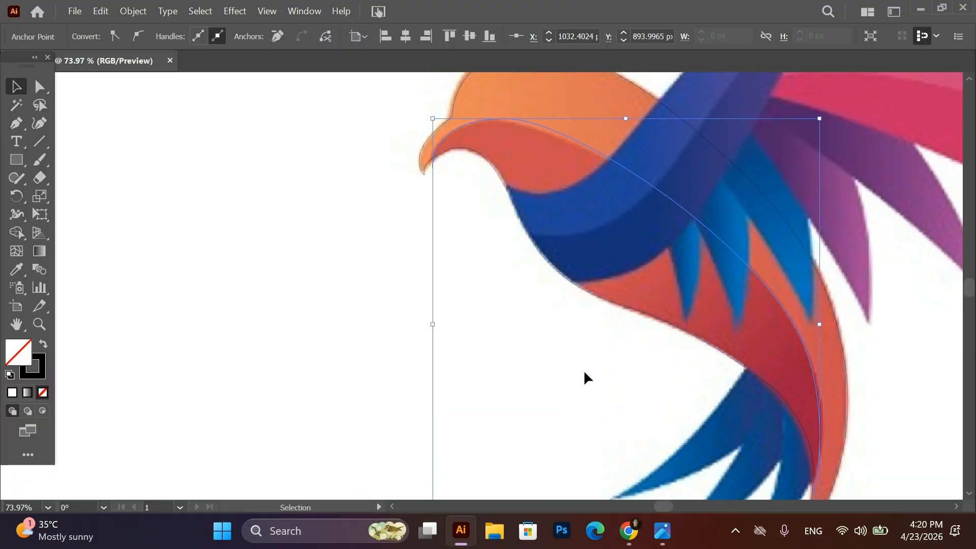
pyautogui.scroll(3, 584, 377)
pyautogui.moveTo(381, 131); pyautogui.dragTo(575, 330)
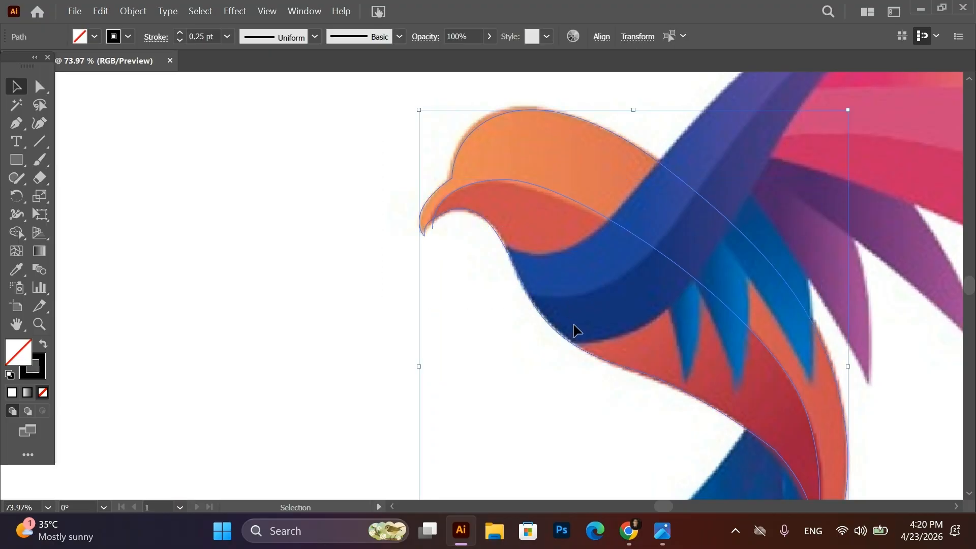
pyautogui.click(95, 36)
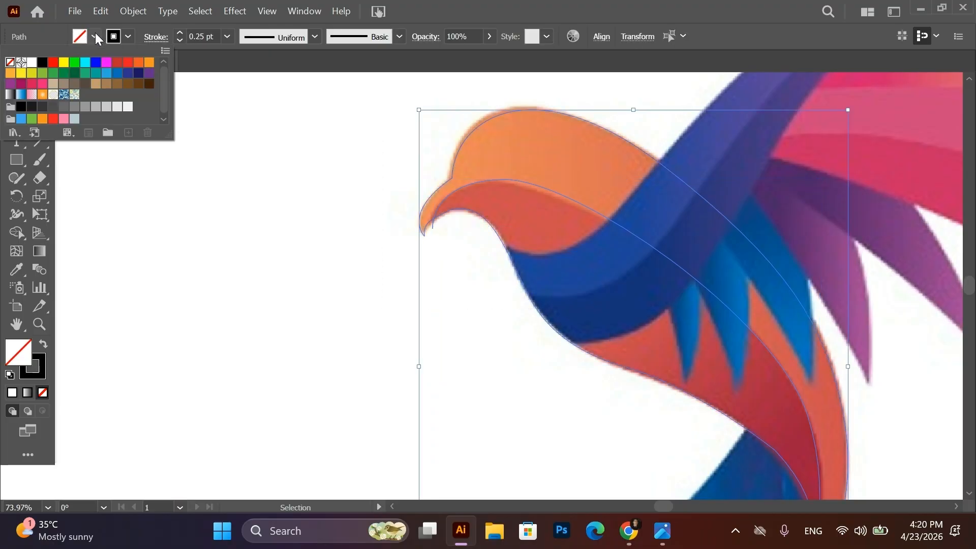
pyautogui.click(107, 75)
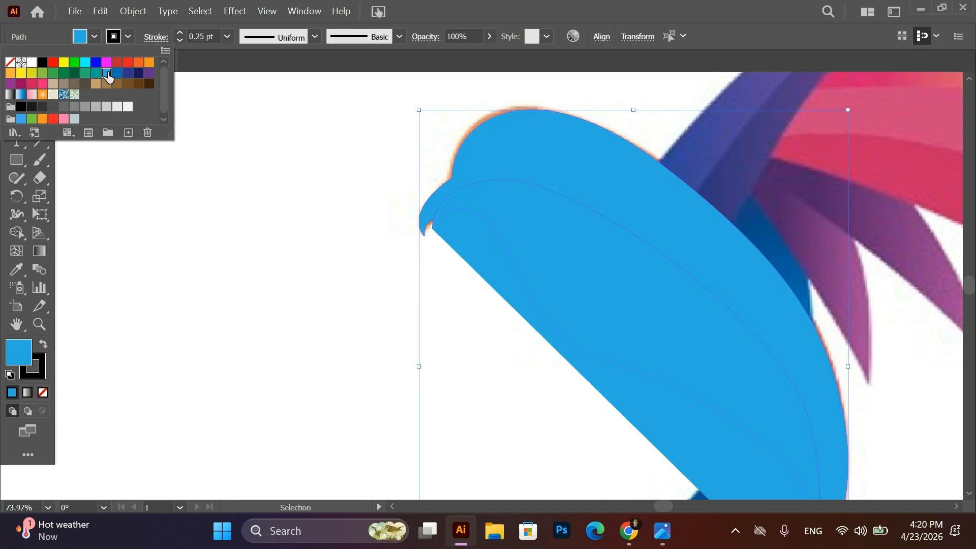
# Use Shape Builder to divide the body along the inner curve and delete the excess area outside the belly
pyautogui.click(18, 236)
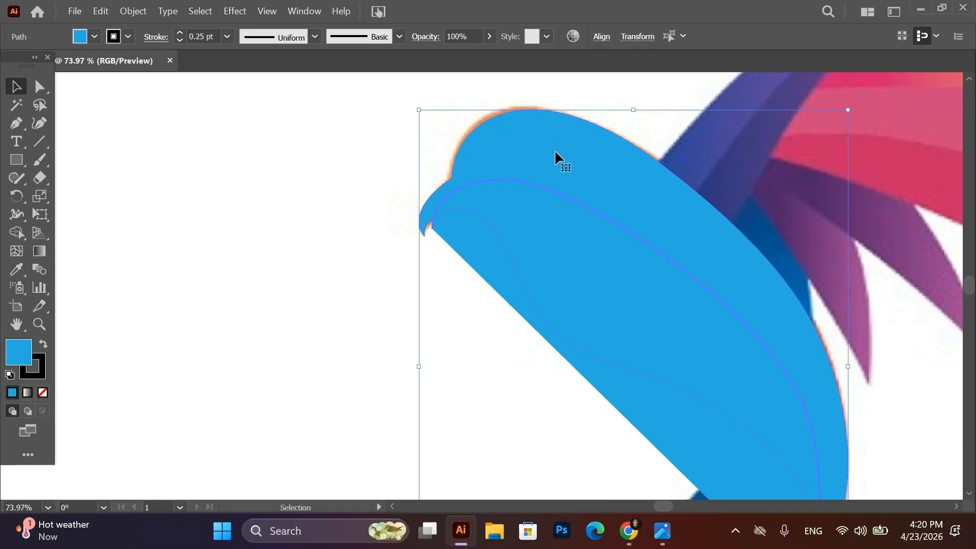
pyautogui.click(16, 232)
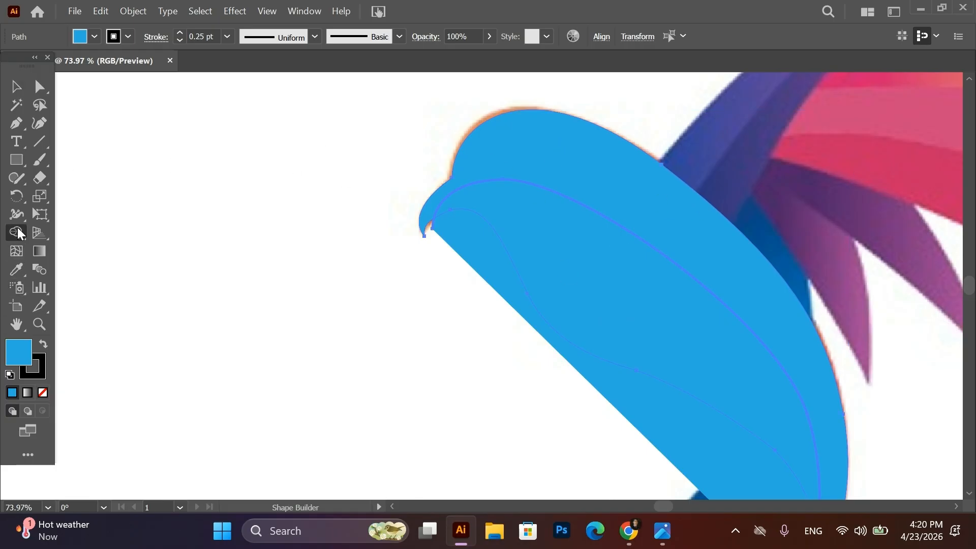
pyautogui.click(632, 268)
pyautogui.click(646, 199)
pyautogui.click(646, 196)
pyautogui.click(634, 192)
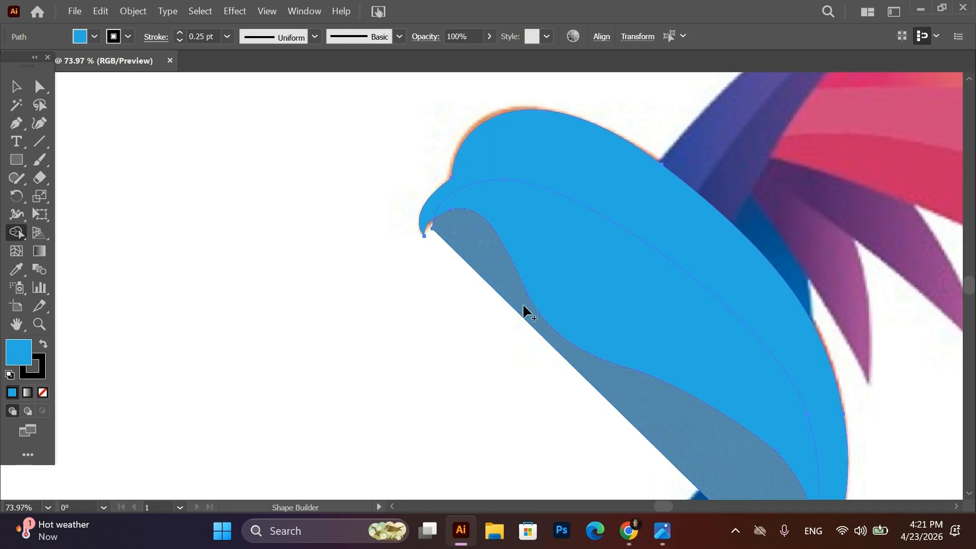
pyautogui.scroll(-5, 523, 308)
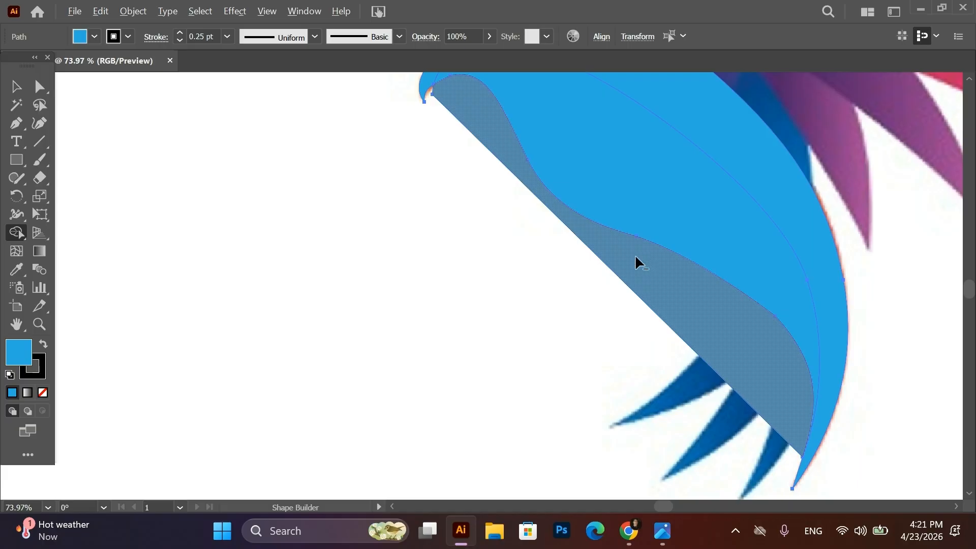
pyautogui.keyDown('alt'); pyautogui.click(636, 257); pyautogui.keyUp('alt')
pyautogui.scroll(4, 633, 259)
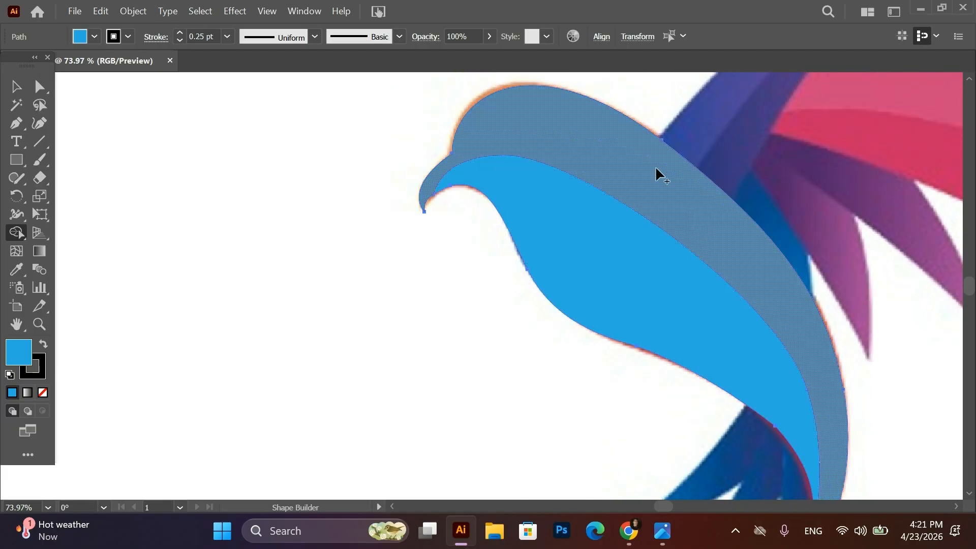
pyautogui.click(660, 174)
# Send the two light blue body shapes to the back, behind the reference image, and deselect them
pyautogui.click(21, 93)
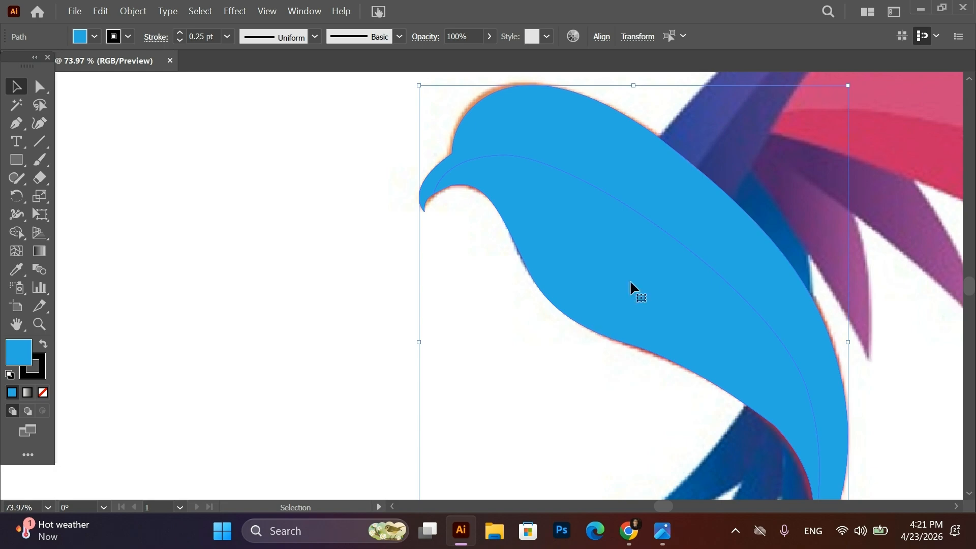
pyautogui.scroll(2, 843, 266)
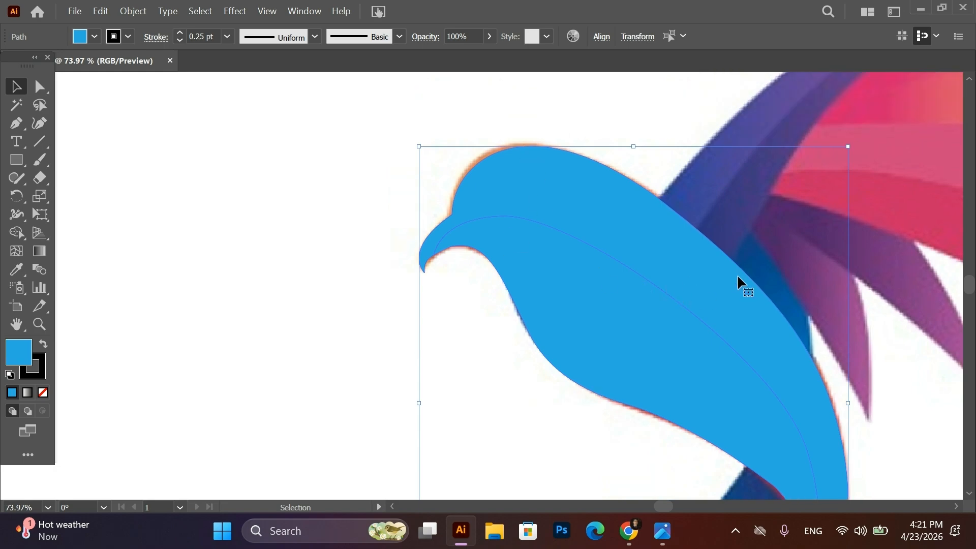
pyautogui.rightClick(639, 289)
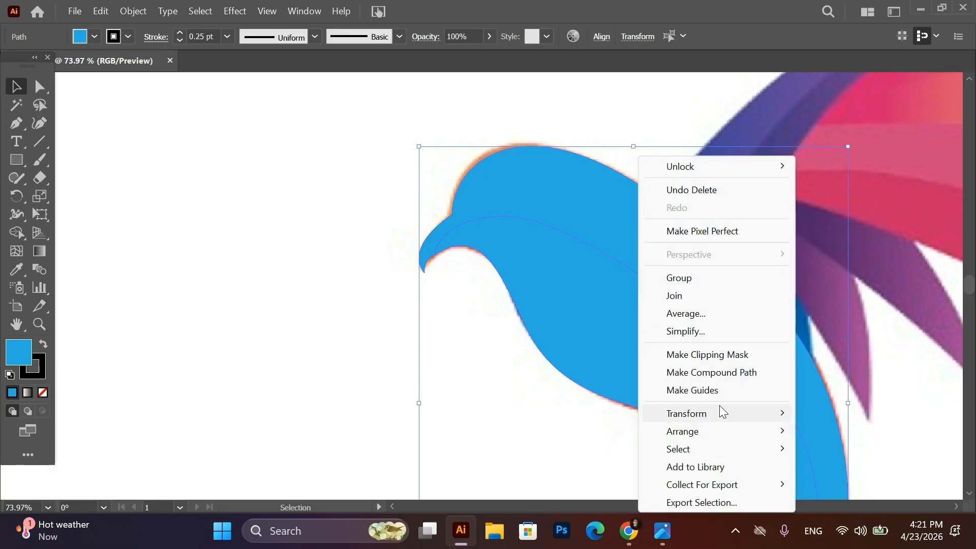
pyautogui.moveTo(720, 430)
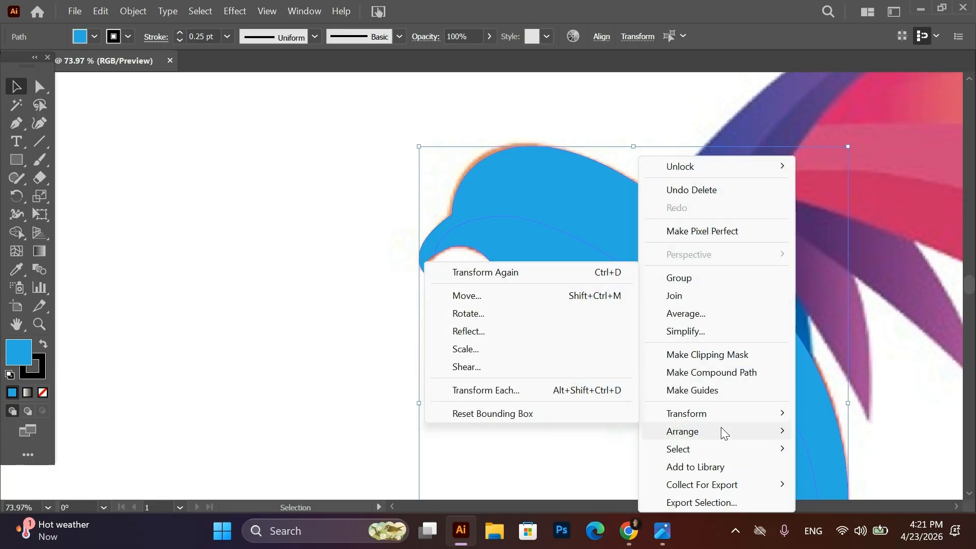
pyautogui.click(515, 484)
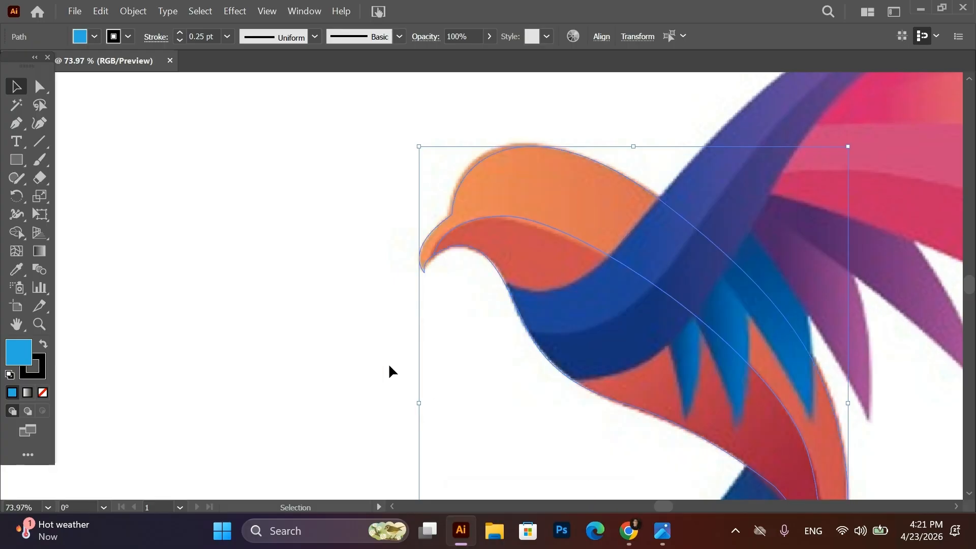
pyautogui.click(297, 329)
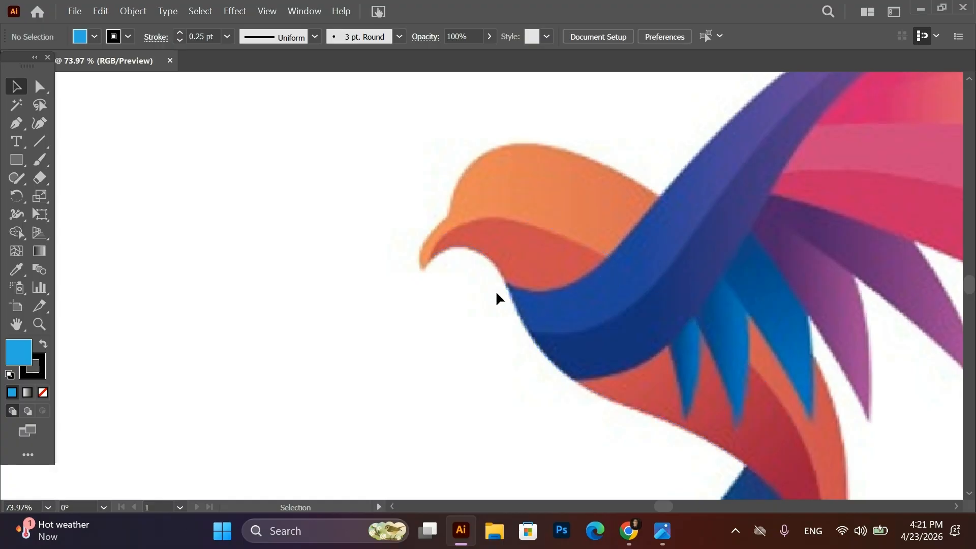
# Examine how closely the body outline and inner dividing path follow the bird's head, beak and chest in the reference
pyautogui.scroll(3, 692, 287)
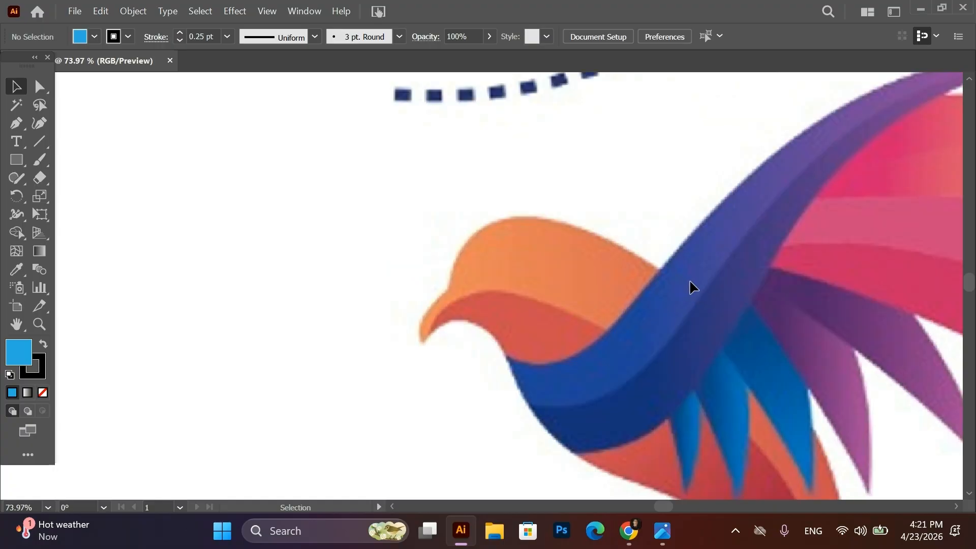
pyautogui.scroll(-2, 641, 192)
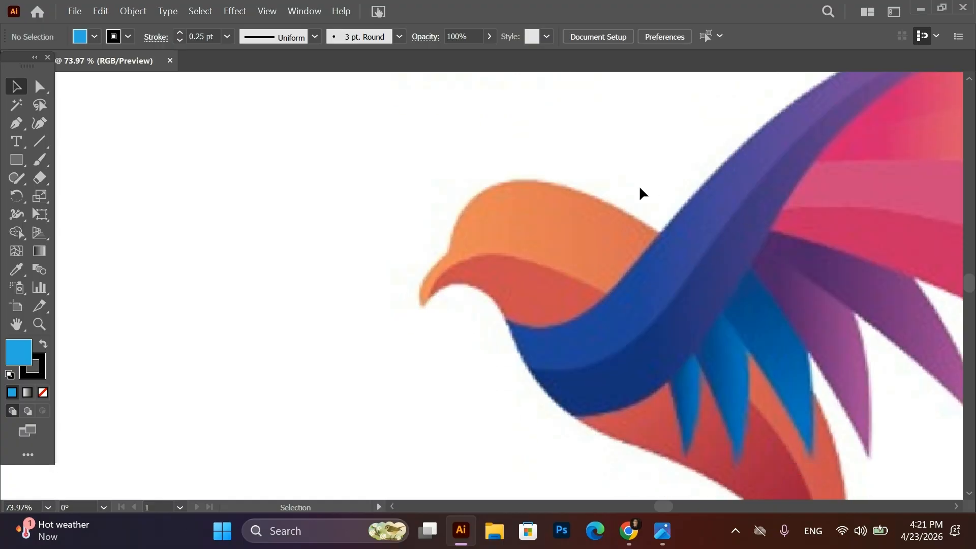
pyautogui.hotkey('ctrl', 'space')
pyautogui.click(480, 333)
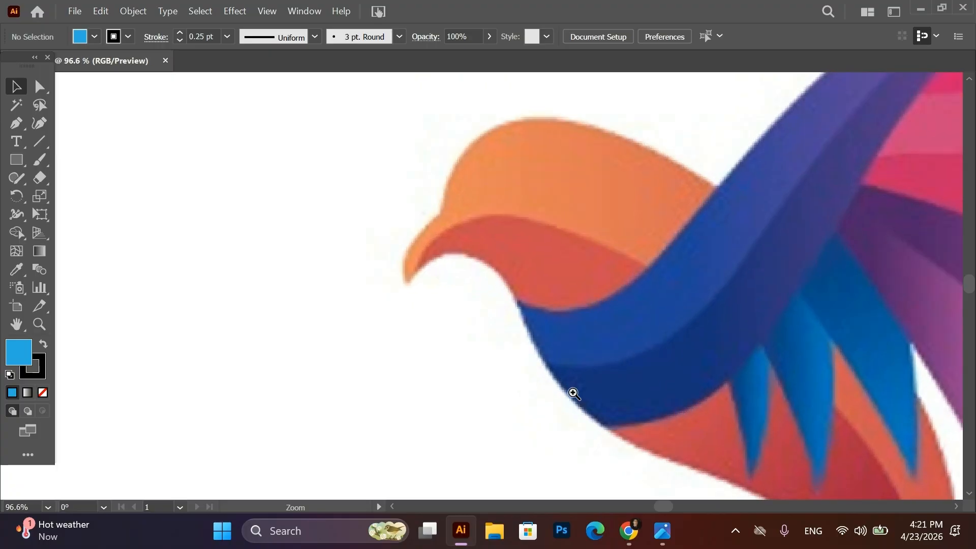
pyautogui.click(323, 305)
pyautogui.click(345, 333)
pyautogui.moveTo(439, 331); pyautogui.dragTo(457, 322)
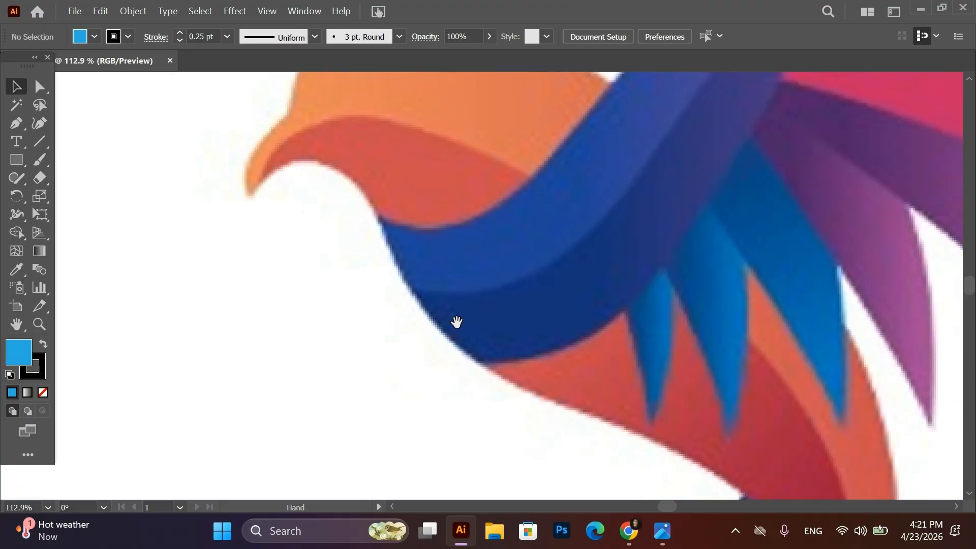
pyautogui.click(27, 124)
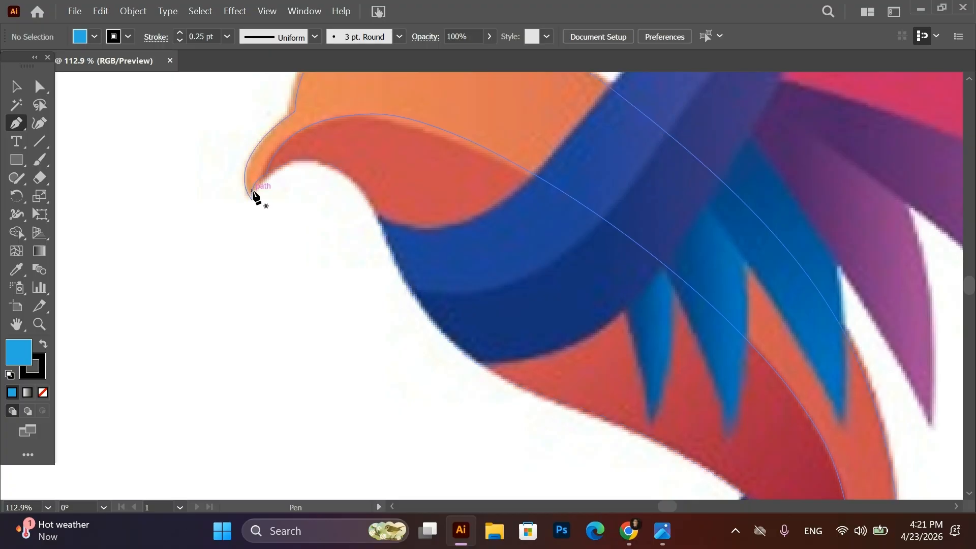
pyautogui.scroll(5, 275, 257)
pyautogui.press('v')
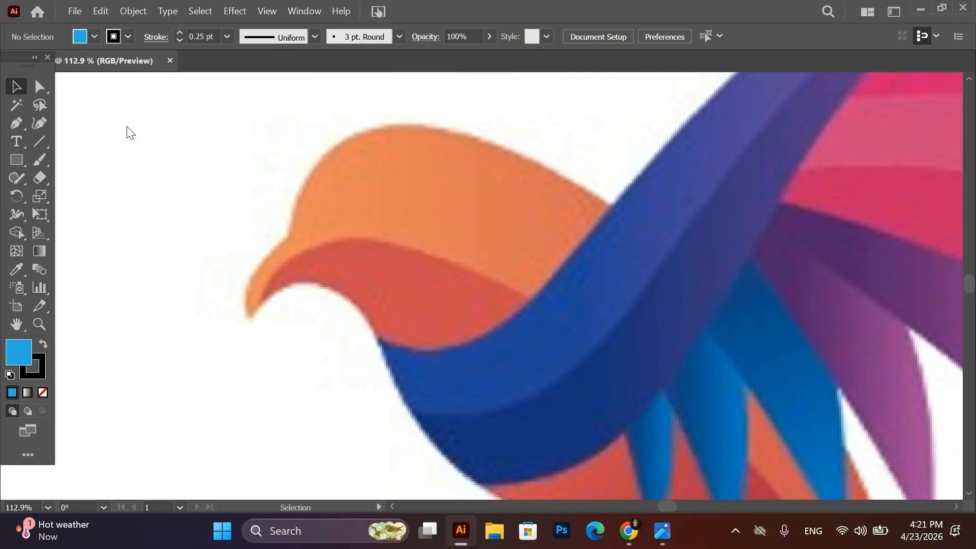
pyautogui.moveTo(334, 150); pyautogui.dragTo(331, 342)
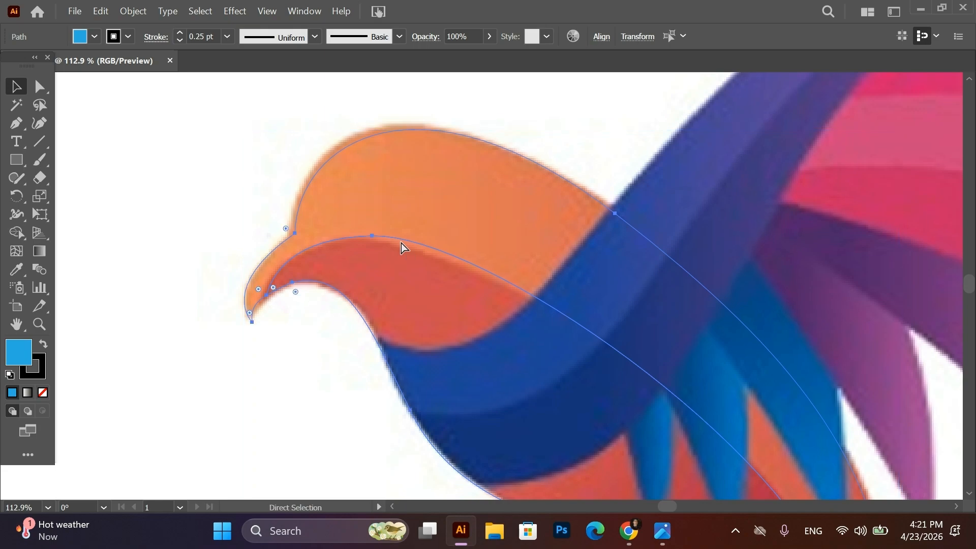
pyautogui.hotkey('ctrl', 'shift', 'a')
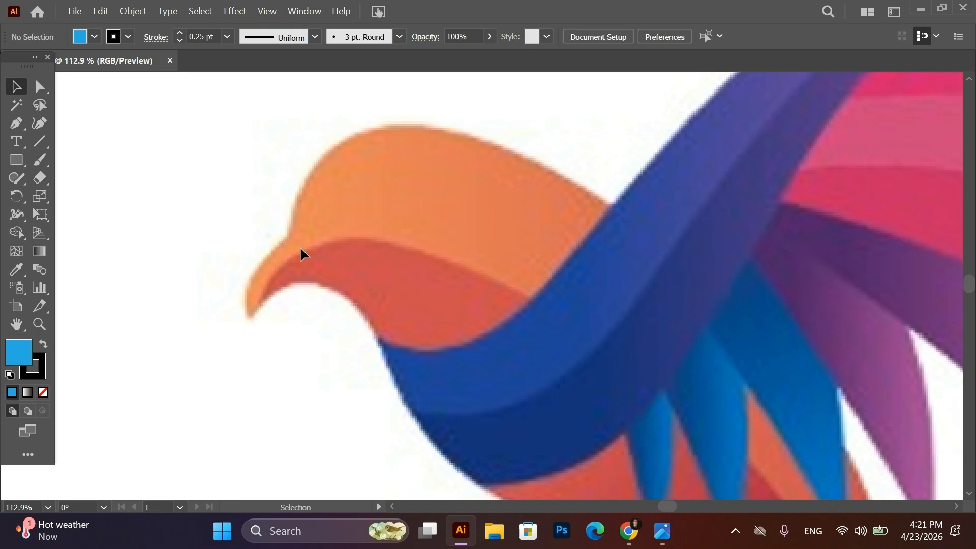
# Start a Pen path where the blue wing meets the throat and set its fill to None
pyautogui.click(14, 125)
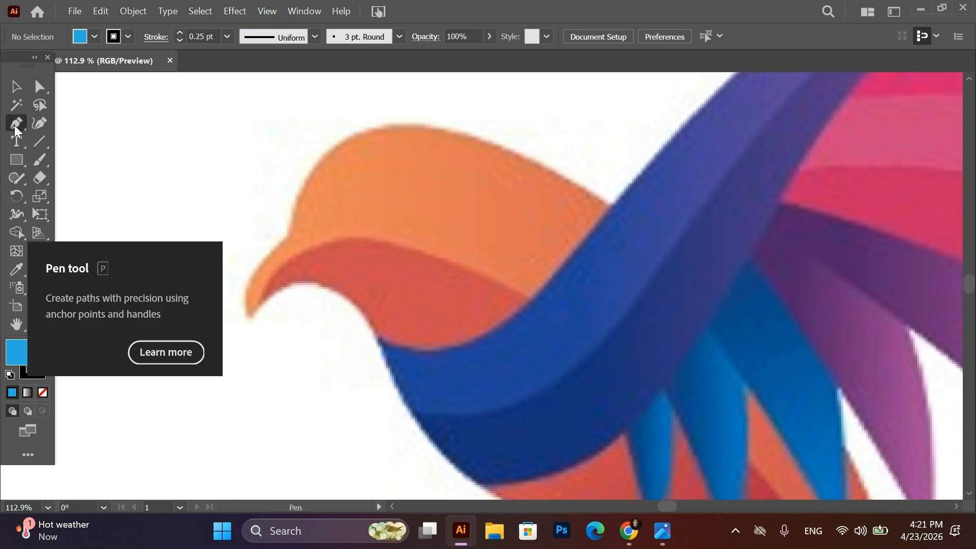
pyautogui.click(377, 342)
pyautogui.scroll(-3, 447, 416)
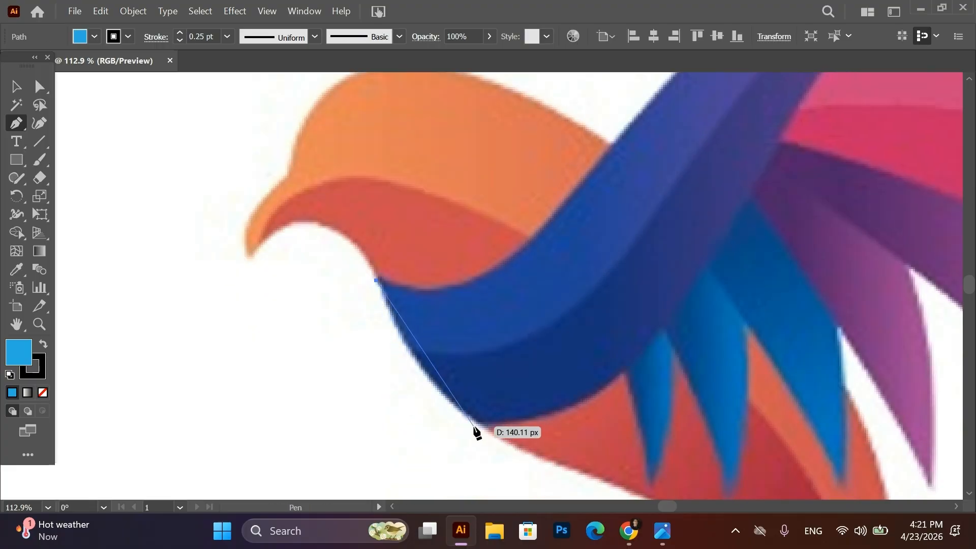
pyautogui.moveTo(483, 426); pyautogui.dragTo(520, 431)
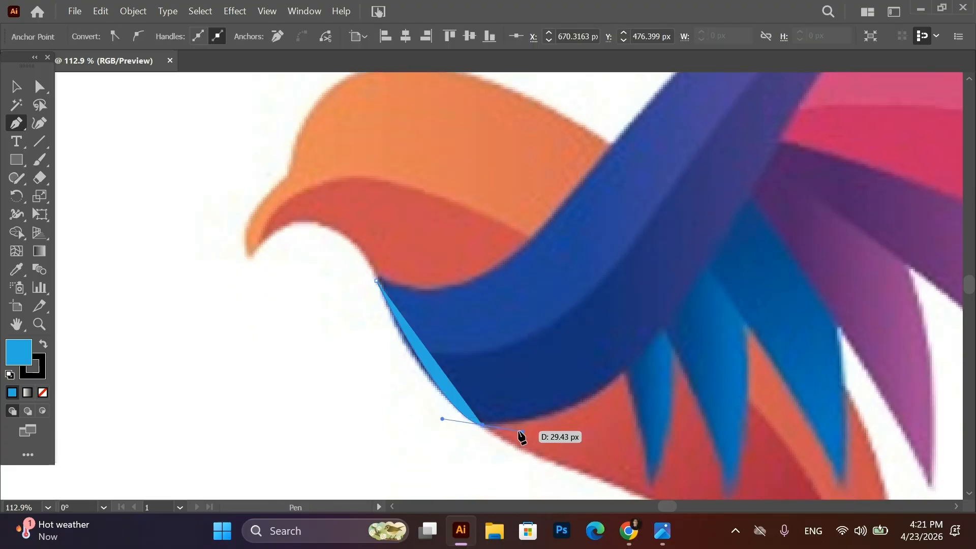
pyautogui.hotkey('ctrl', 'z')
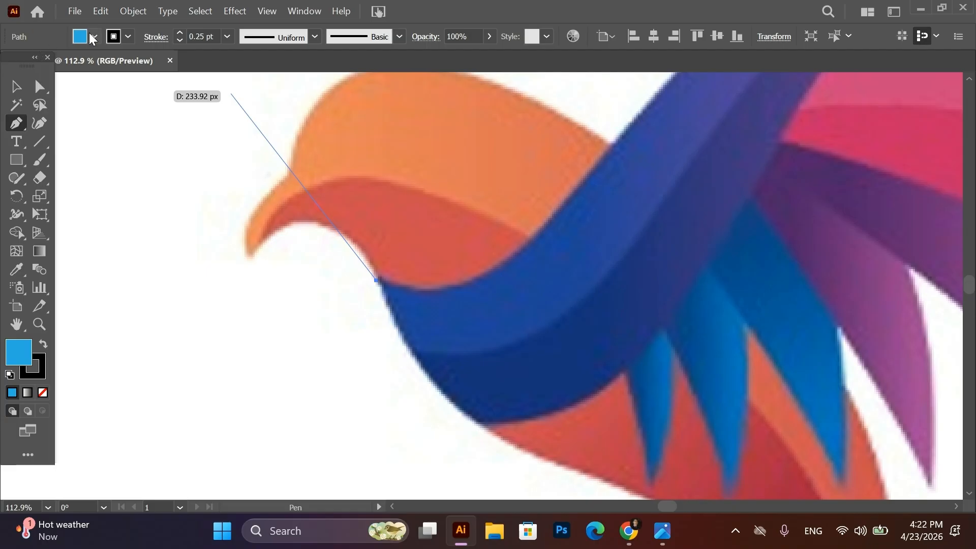
pyautogui.click(93, 37)
pyautogui.click(10, 63)
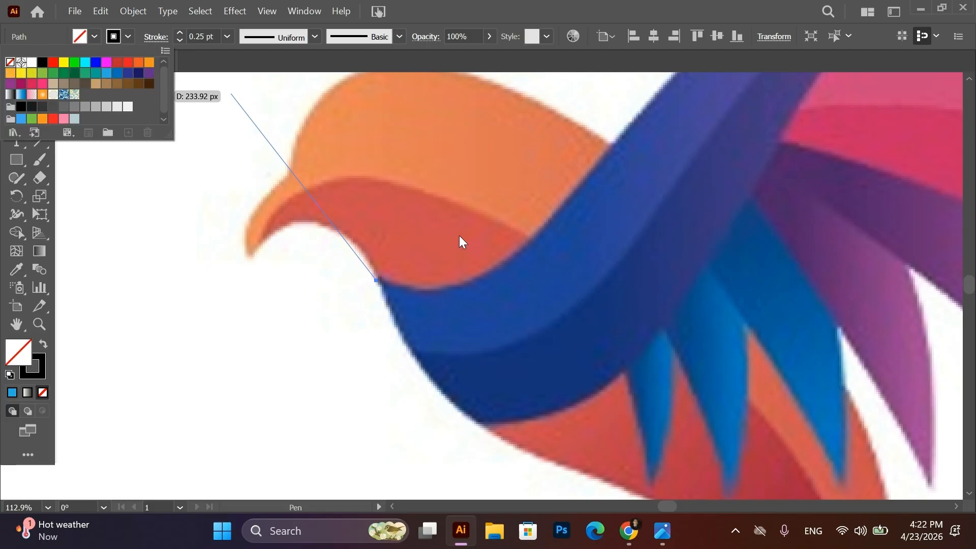
pyautogui.press('Escape')
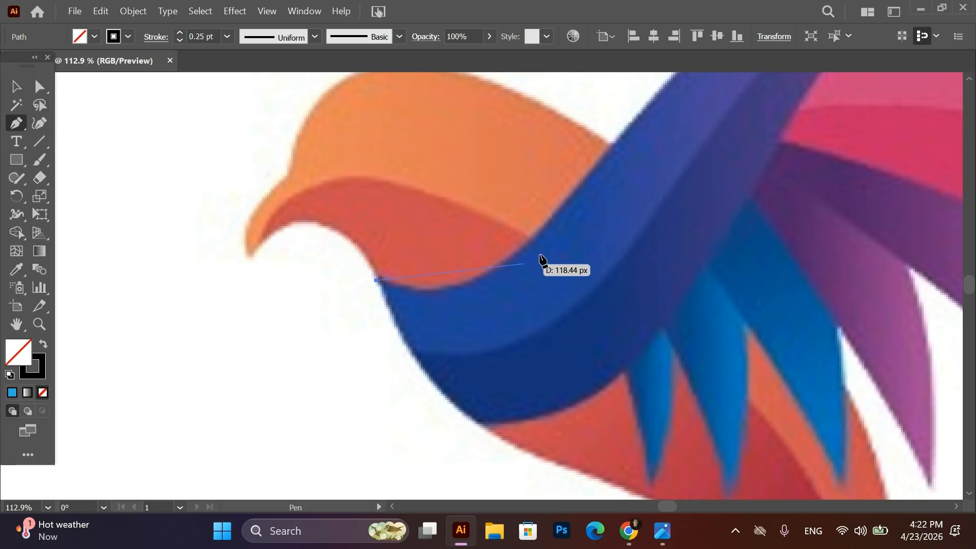
# Trace the blue wing's upper edge from the throat to the purple wing tip, ending in a corner point
pyautogui.moveTo(547, 224); pyautogui.dragTo(627, 124)
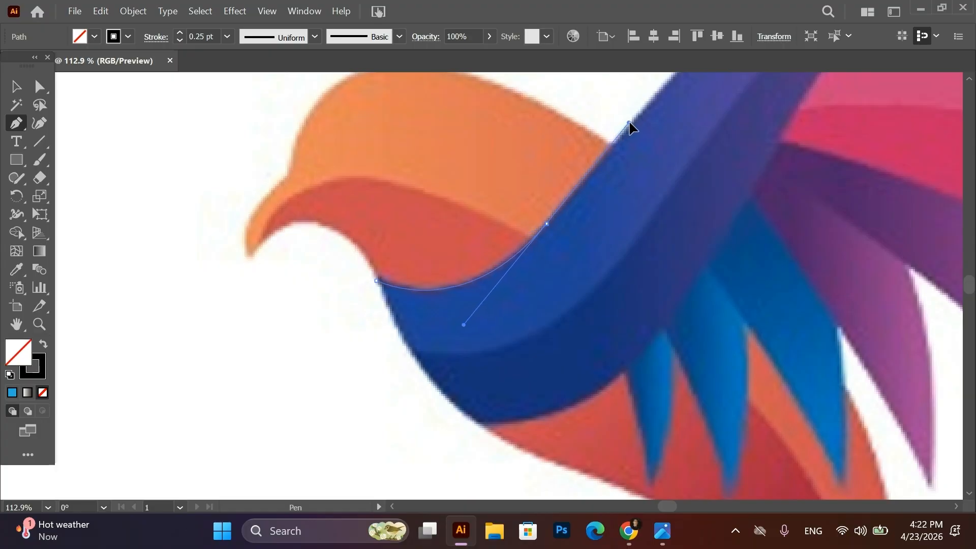
pyautogui.click(633, 127)
pyautogui.moveTo(633, 127); pyautogui.dragTo(690, 93)
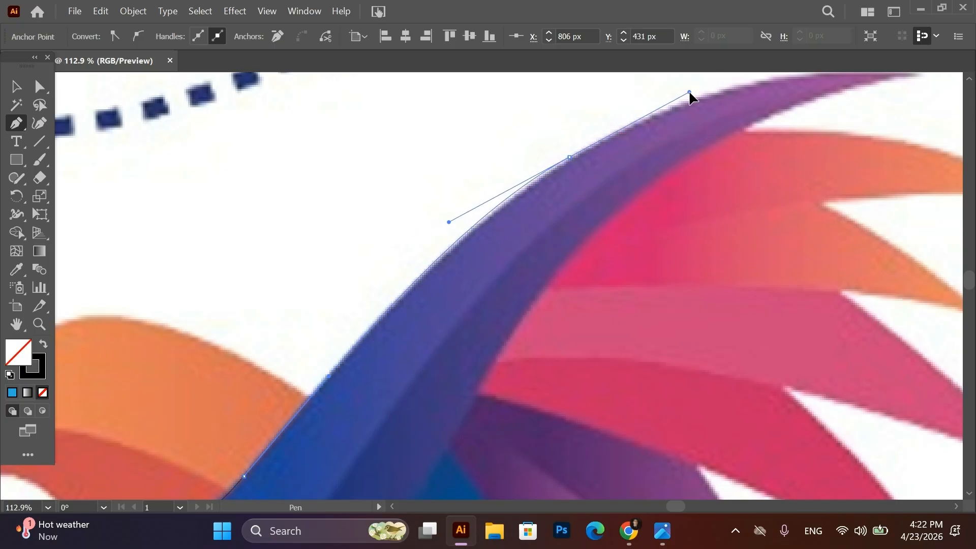
pyautogui.moveTo(722, 212); pyautogui.dragTo(549, 331)
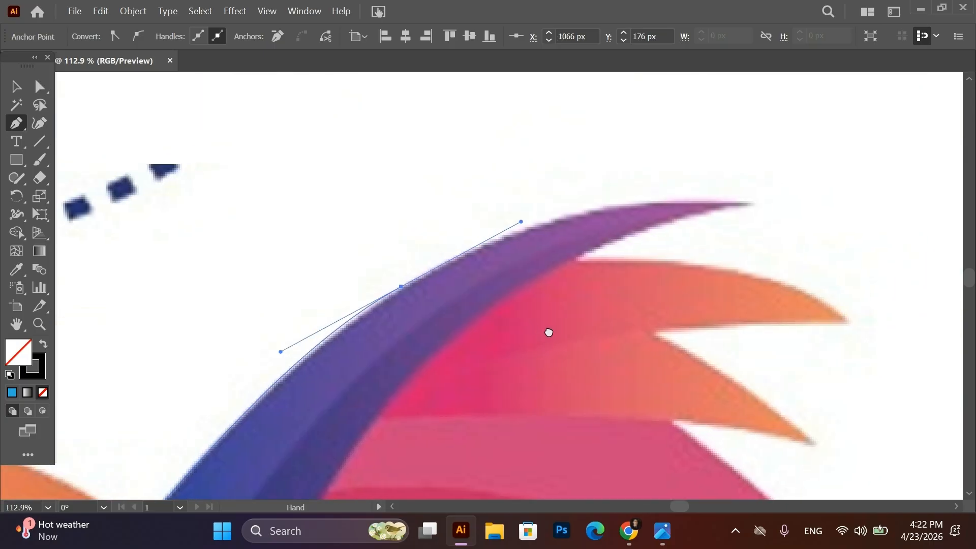
pyautogui.moveTo(756, 203)
pyautogui.mouseDown()
pyautogui.moveTo(785, 197)
pyautogui.moveTo(875, 222)
pyautogui.moveTo(838, 220)
pyautogui.mouseUp()
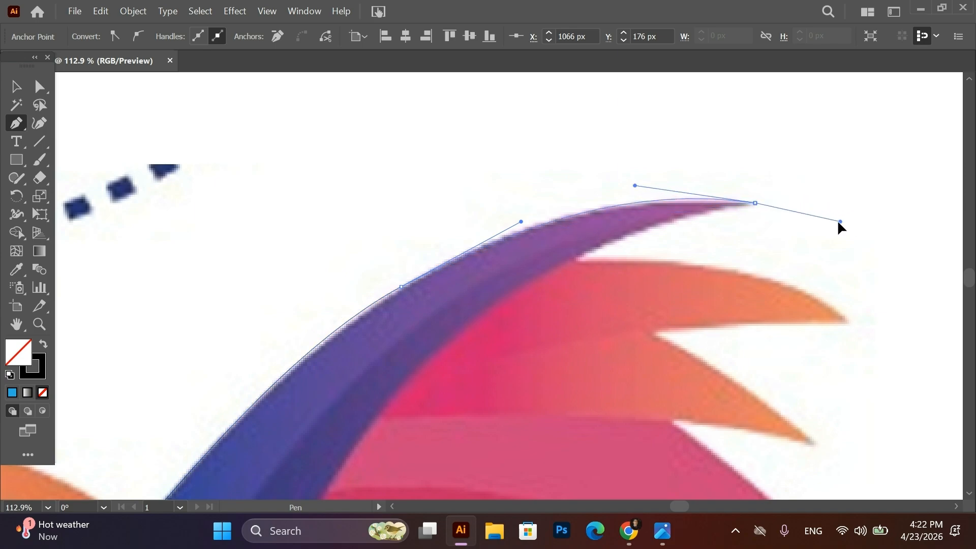
pyautogui.click(755, 203)
# Trace the wing's lower edge from the tip down to the belly and up the chest, closing the wing outline
pyautogui.moveTo(523, 306); pyautogui.dragTo(836, 11)
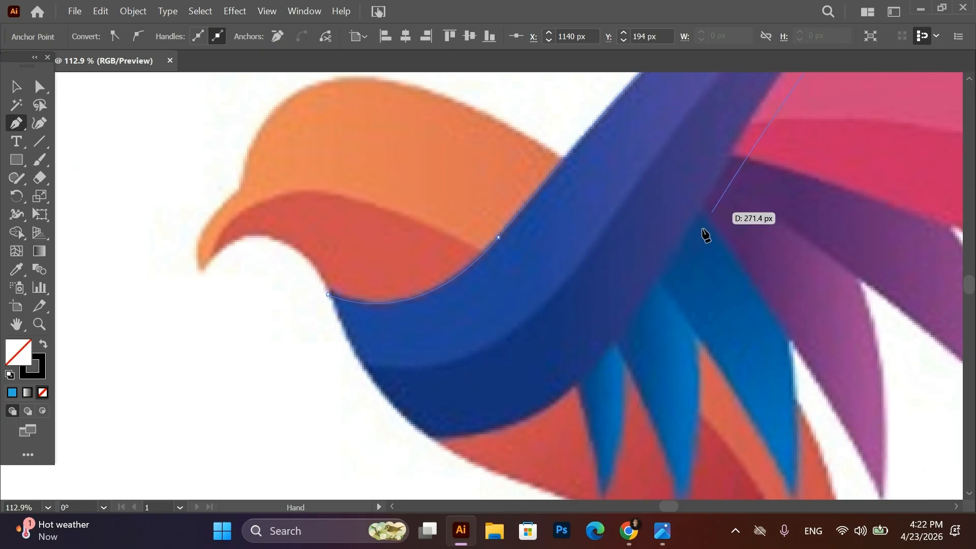
pyautogui.moveTo(583, 371); pyautogui.dragTo(494, 439)
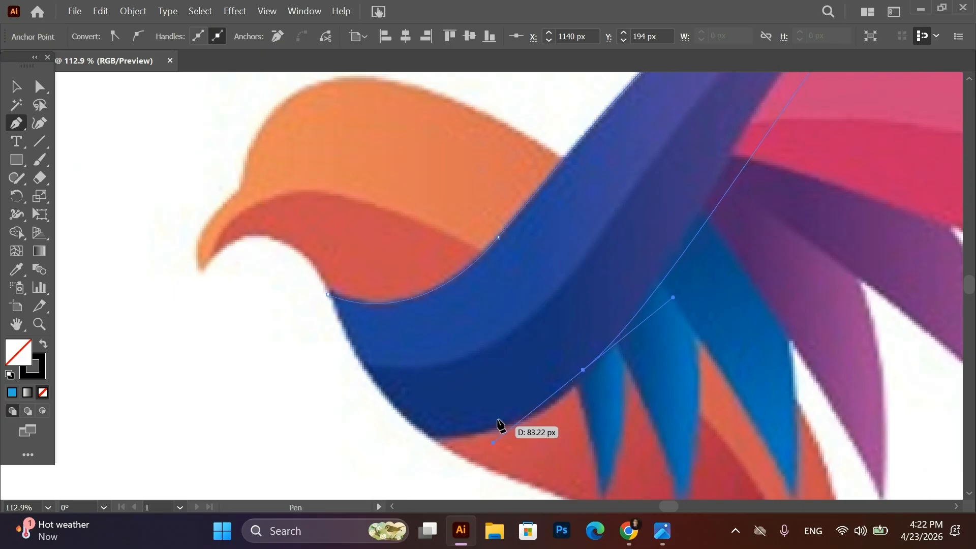
pyautogui.hotkey('ctrl', 'z')
pyautogui.keyDown('alt'); pyautogui.click(604, 342); pyautogui.keyUp('alt')
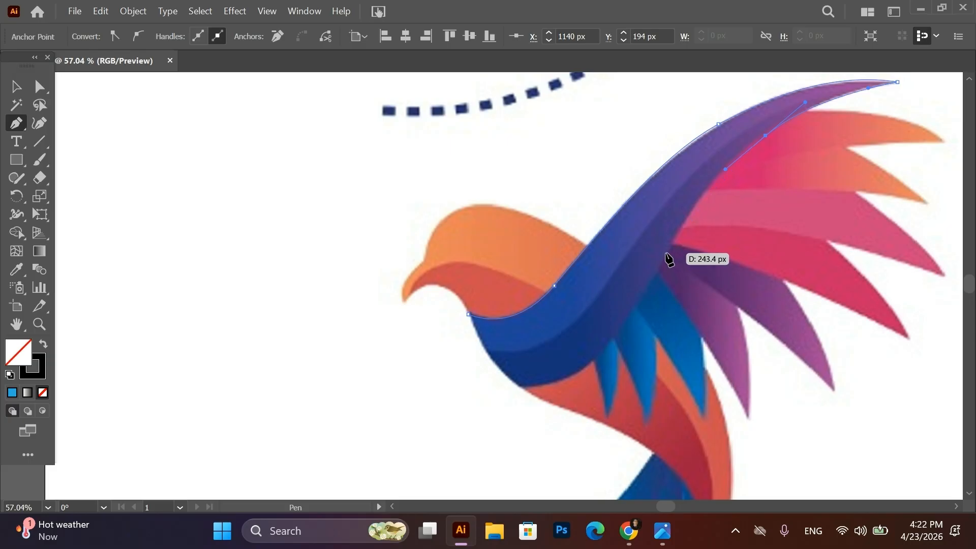
pyautogui.moveTo(667, 254); pyautogui.dragTo(625, 333)
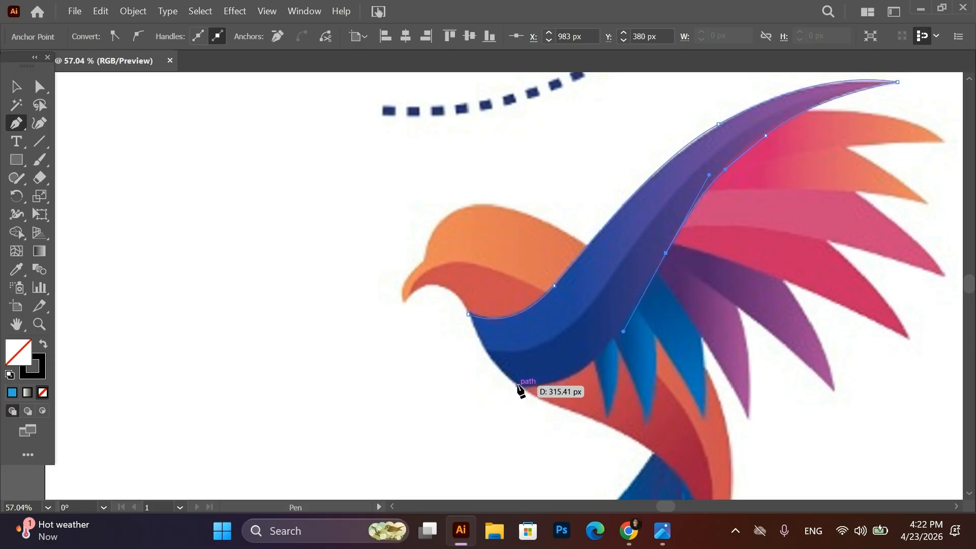
pyautogui.moveTo(517, 386); pyautogui.dragTo(484, 358)
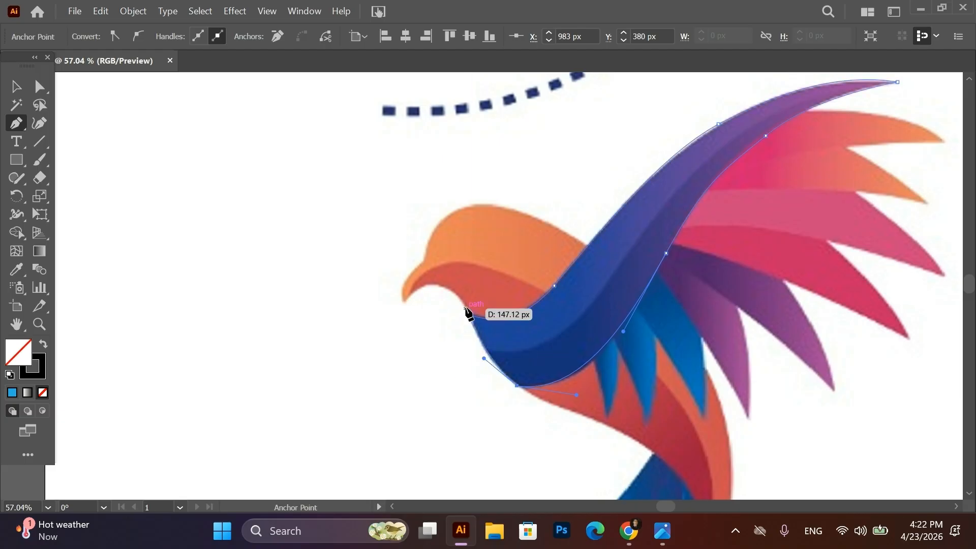
pyautogui.moveTo(468, 312); pyautogui.dragTo(472, 319)
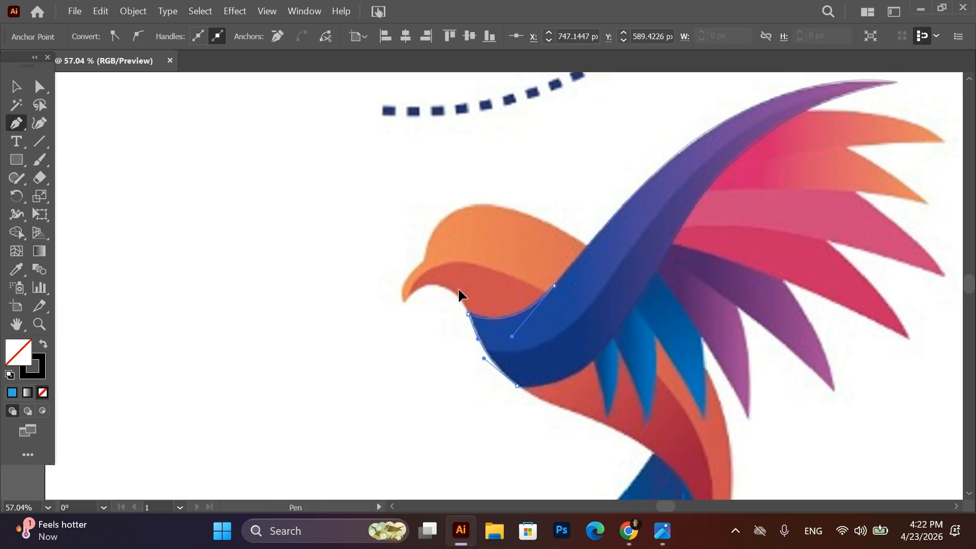
pyautogui.click(468, 313)
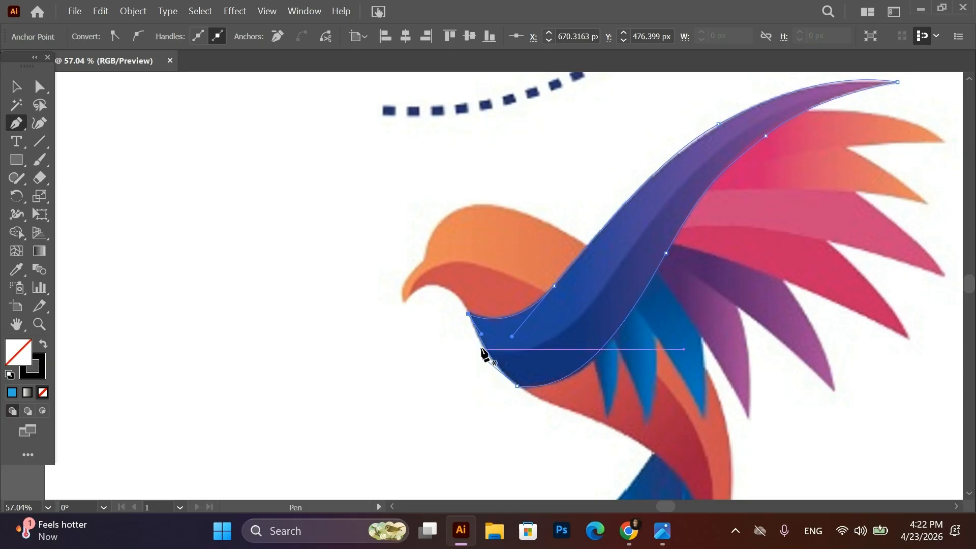
# Draw a second Pen path from the chest along the line between light and dark blue up to the wing tip
pyautogui.scroll(1, 478, 345)
pyautogui.moveTo(478, 379); pyautogui.dragTo(460, 386)
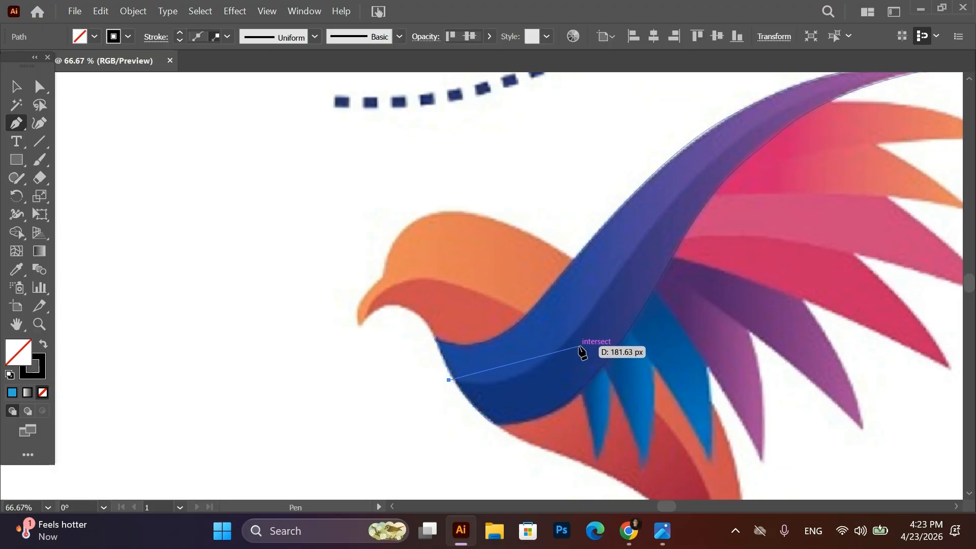
pyautogui.moveTo(577, 331); pyautogui.dragTo(861, 95)
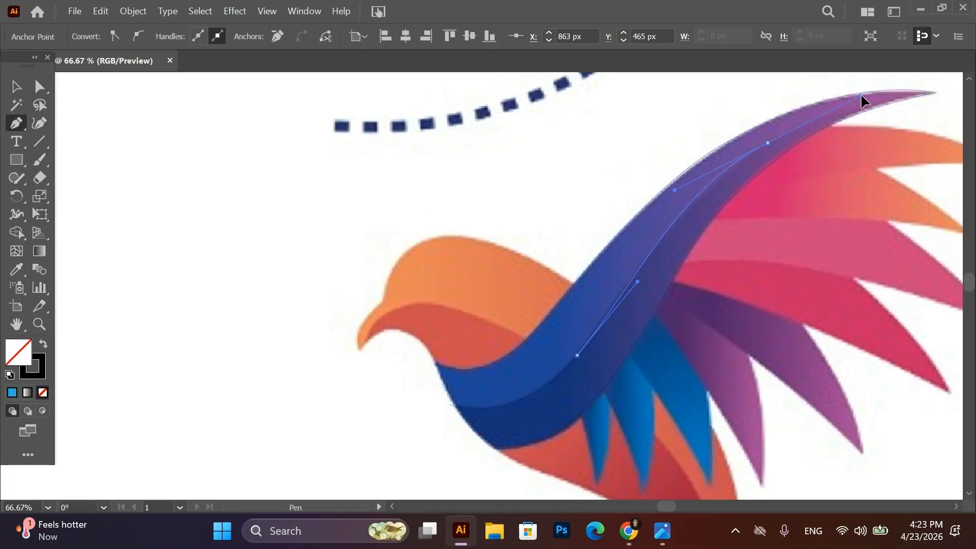
pyautogui.click(940, 91)
pyautogui.moveTo(945, 95); pyautogui.dragTo(863, 105)
pyautogui.hotkey('ctrl', 'z')
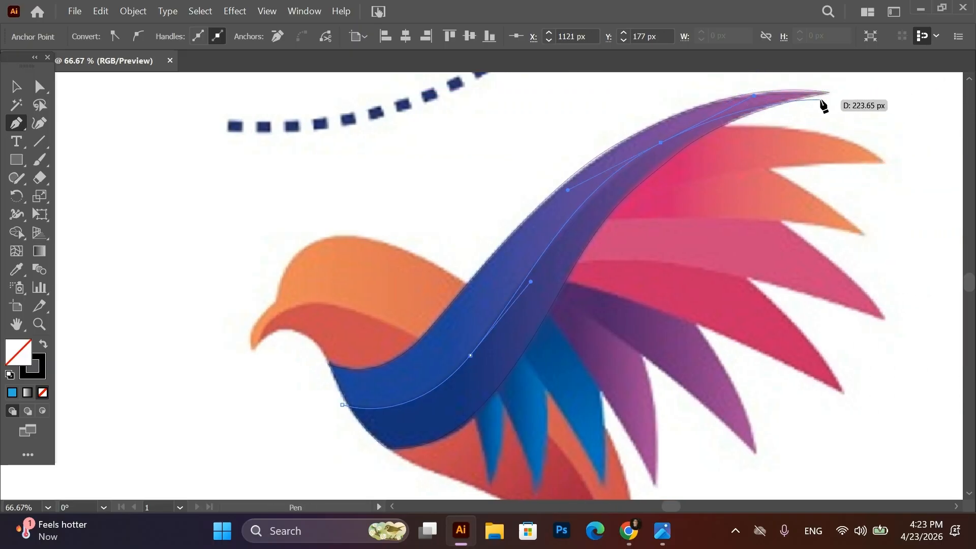
pyautogui.click(840, 95)
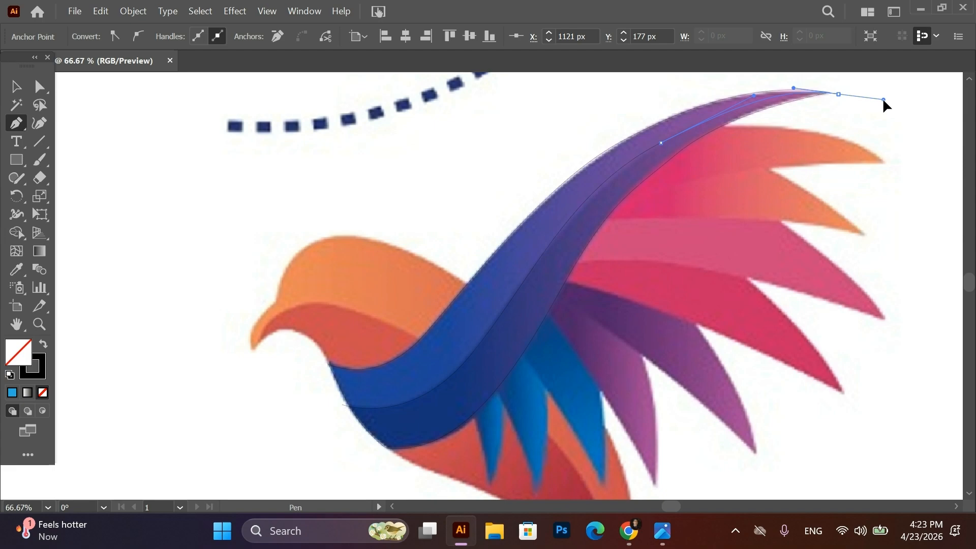
# Try a green fill on both blue wing paths
pyautogui.press('v')
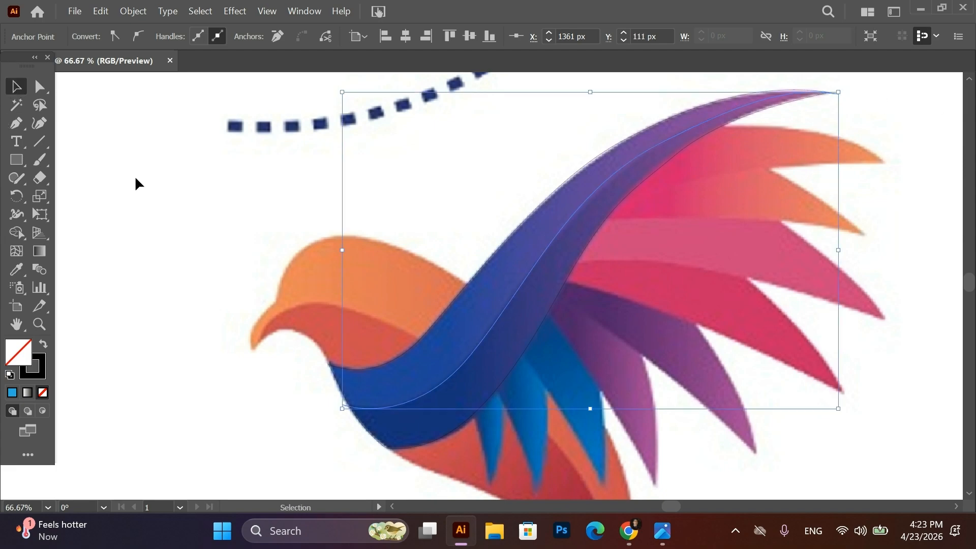
pyautogui.moveTo(503, 140); pyautogui.dragTo(639, 291)
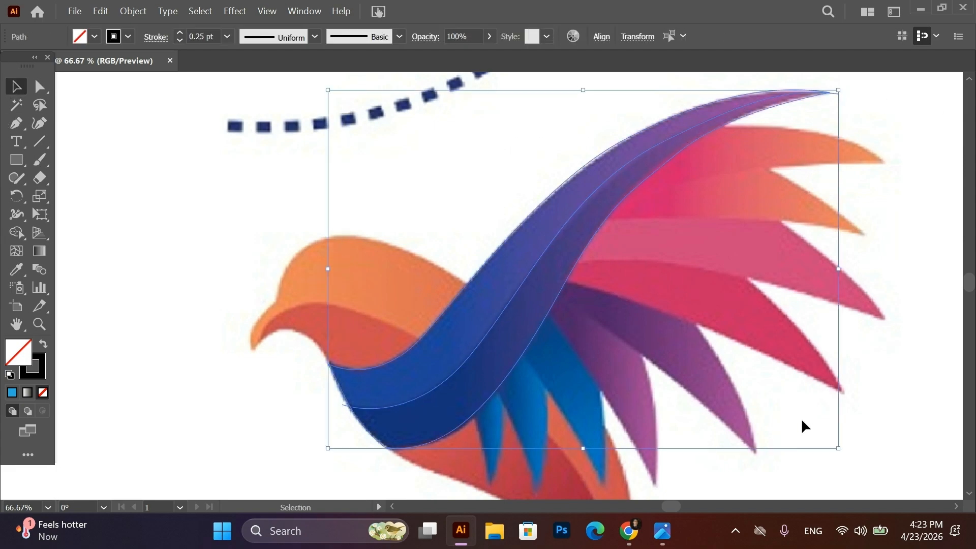
pyautogui.click(95, 37)
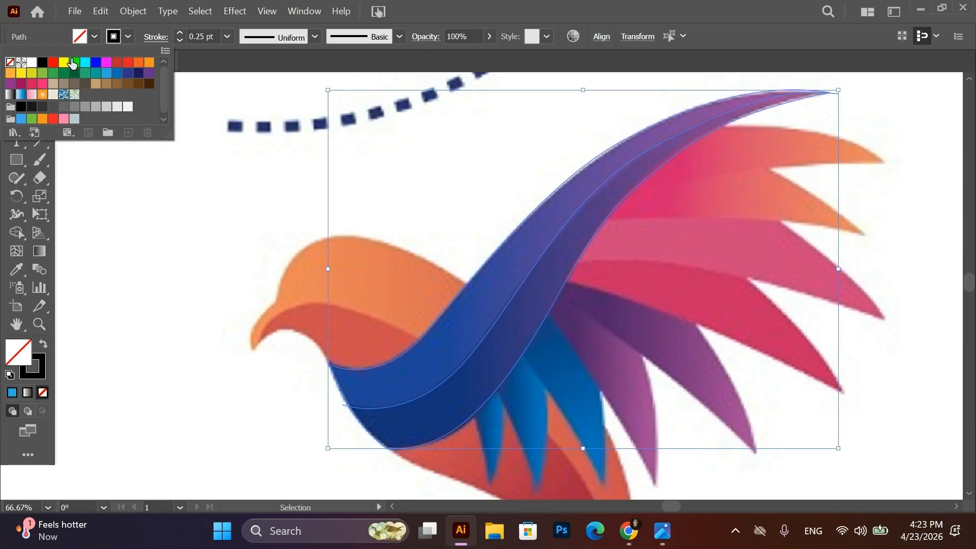
pyautogui.click(73, 63)
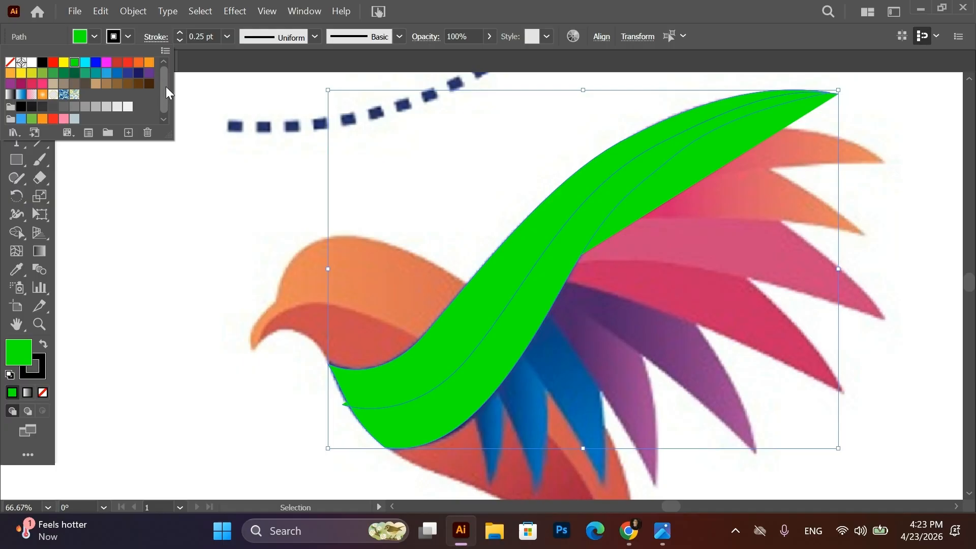
pyautogui.press('Escape')
pyautogui.press('a')
pyautogui.hotkey('ctrl', 'z')
pyautogui.press('v')
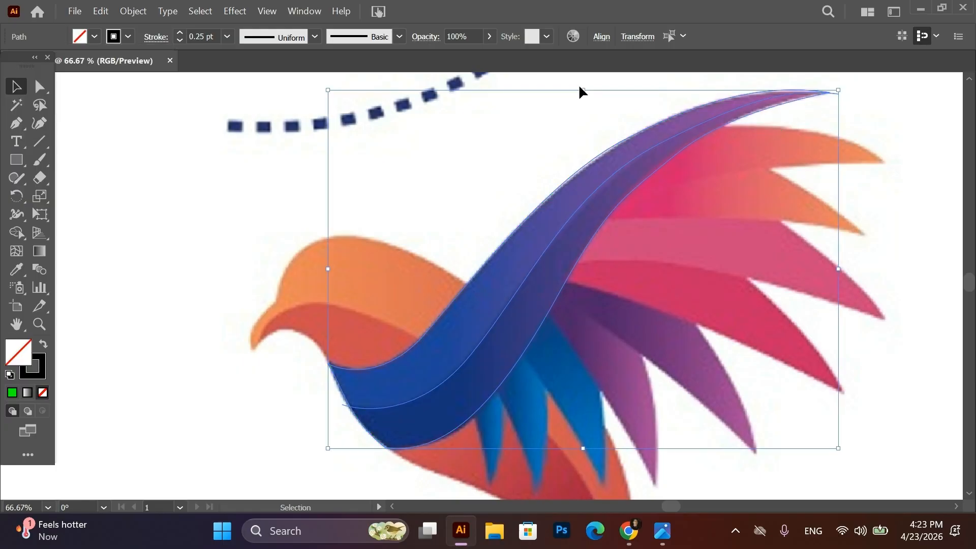
pyautogui.click(873, 131)
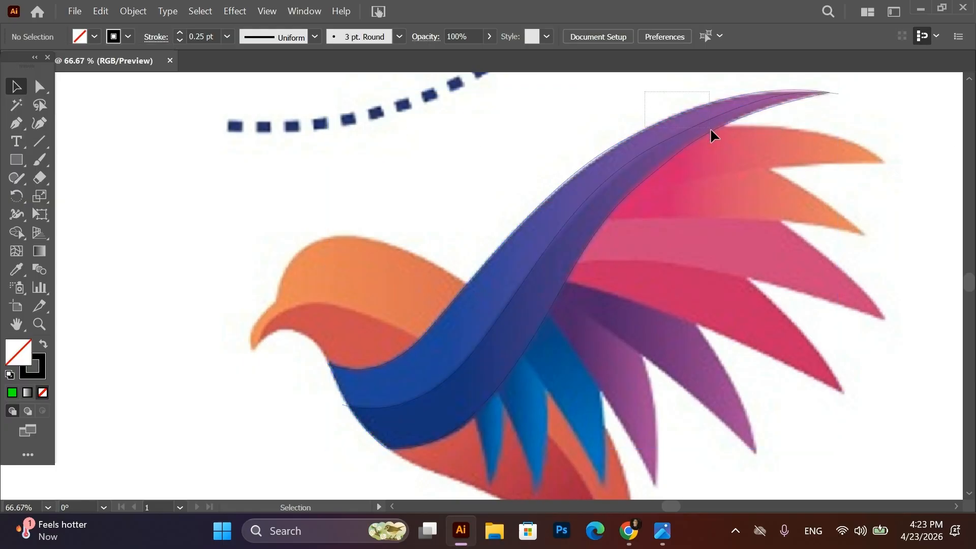
# Divide the blue wing into separate light and dark areas along the inner line with the Shape Builder
pyautogui.click(696, 140)
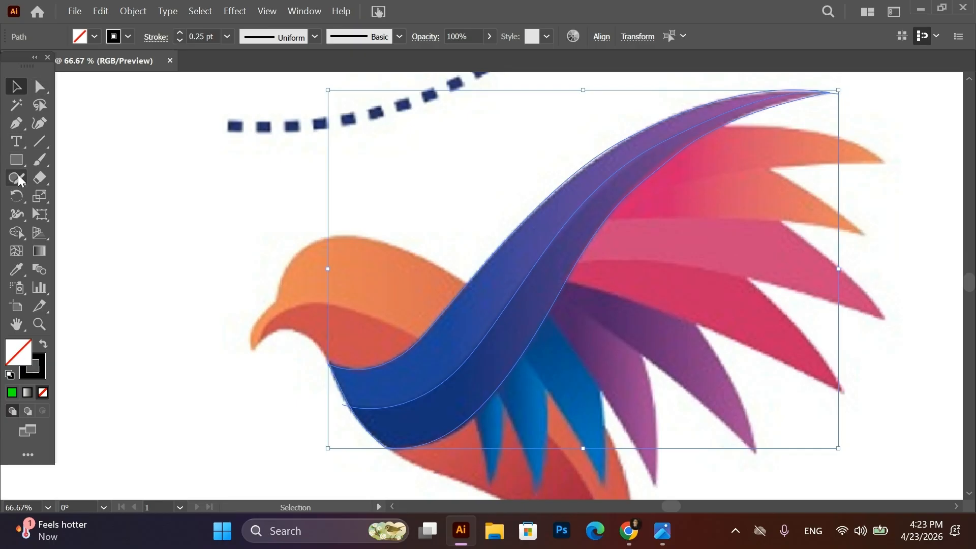
pyautogui.click(18, 233)
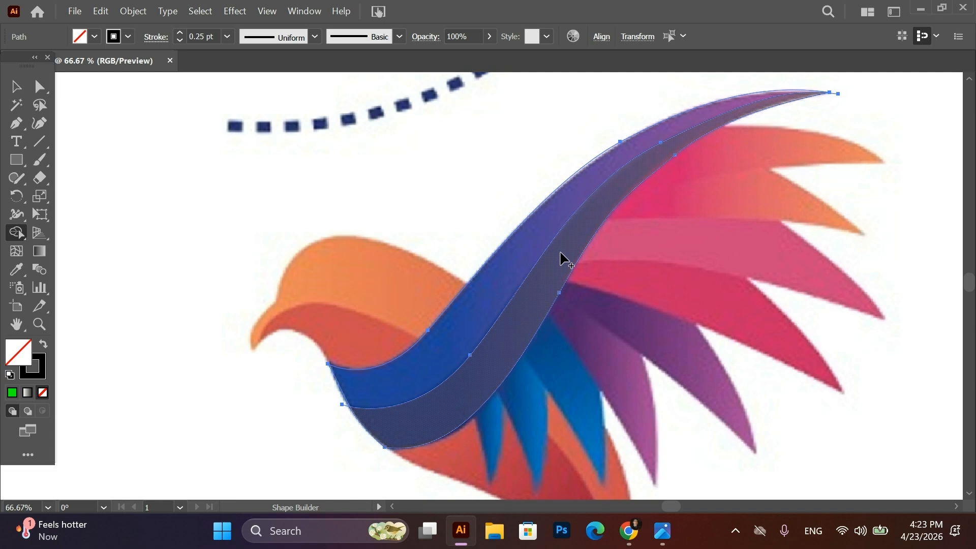
pyautogui.click(560, 260)
pyautogui.click(506, 260)
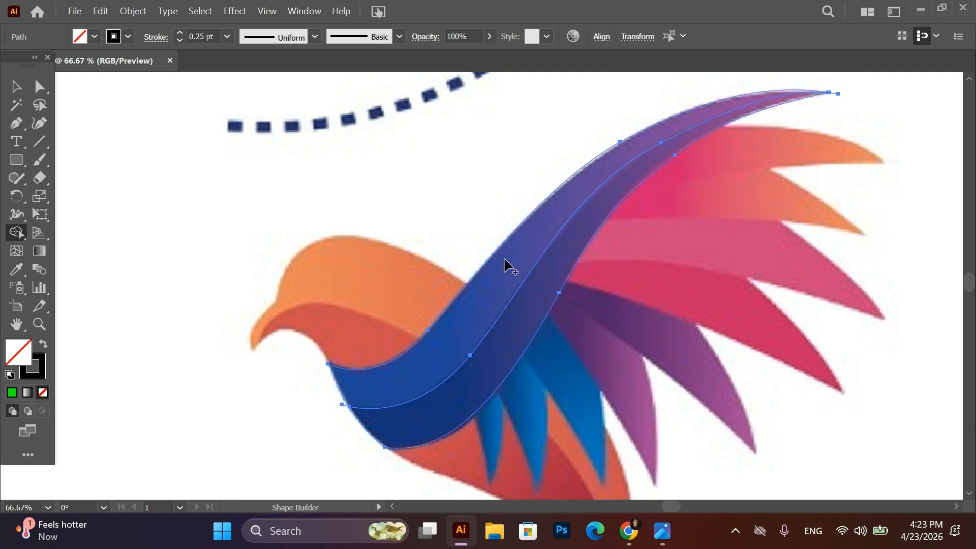
pyautogui.click(9, 94)
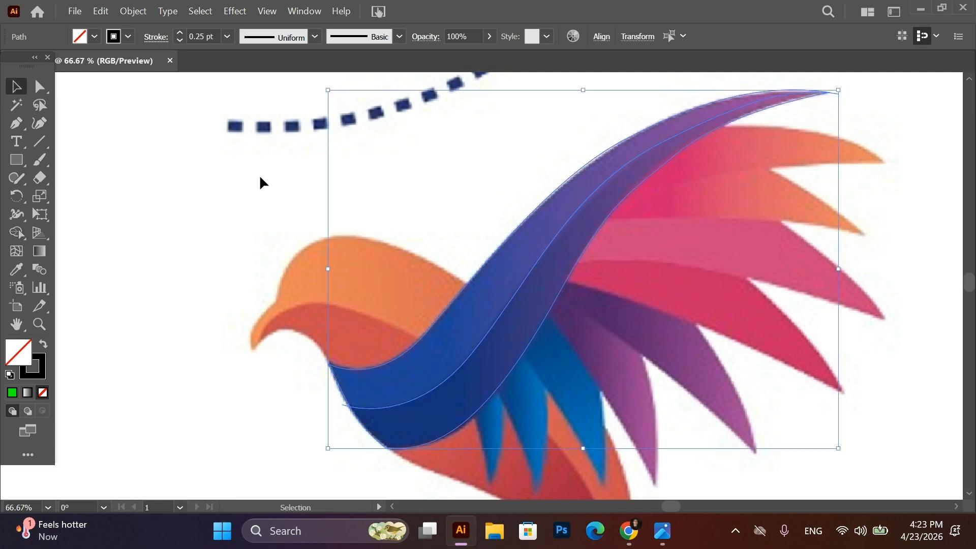
# Send the divided wing shapes to the back, behind the reference image, and leave them deselected
pyautogui.rightClick(569, 225)
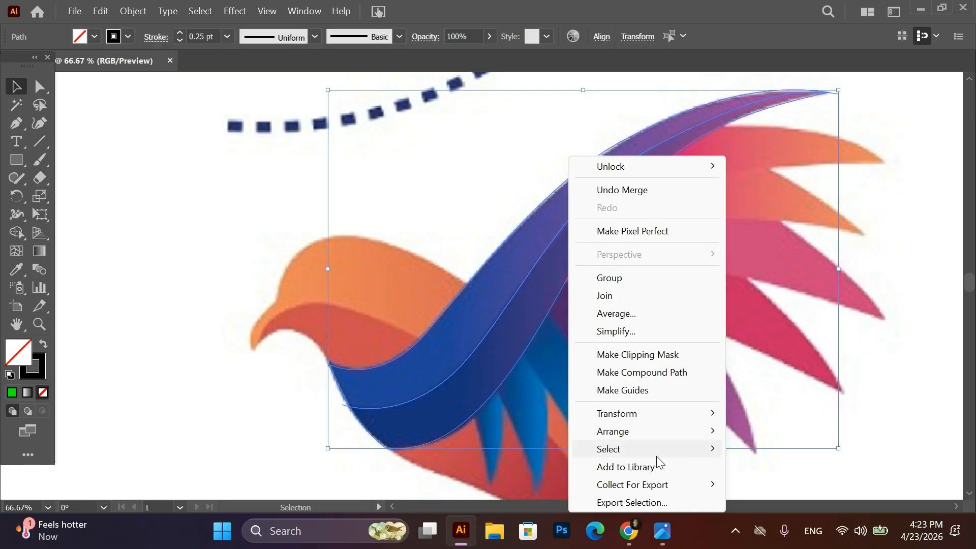
pyautogui.moveTo(661, 438)
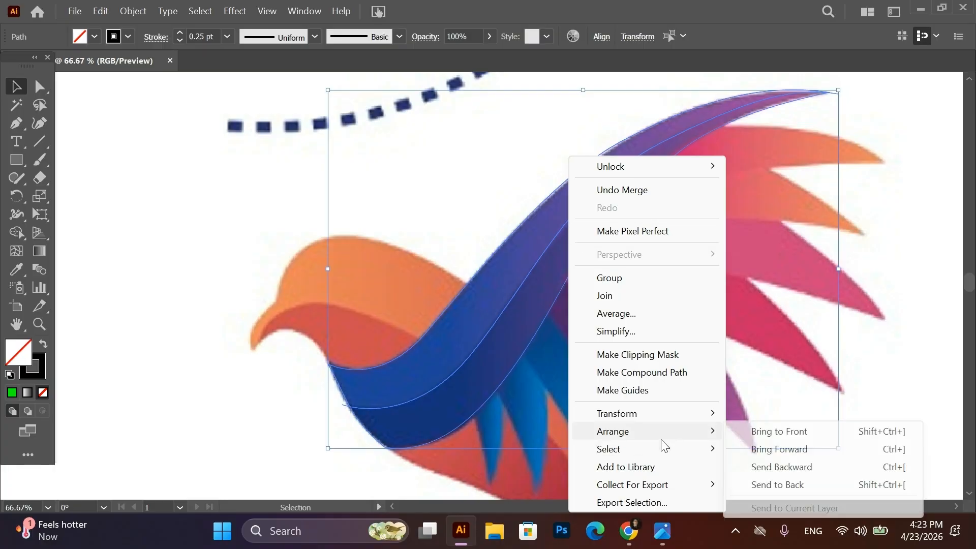
pyautogui.click(763, 486)
pyautogui.click(213, 311)
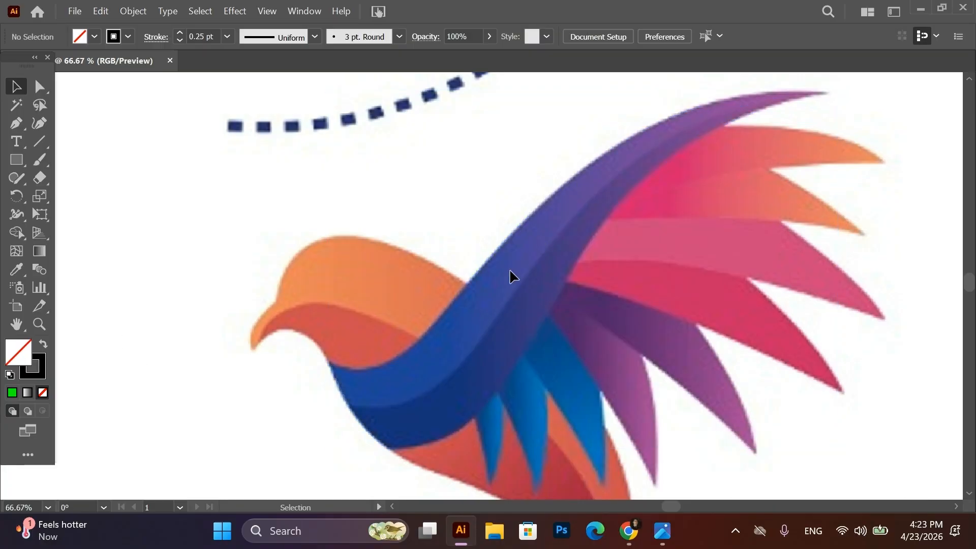
pyautogui.click(643, 257)
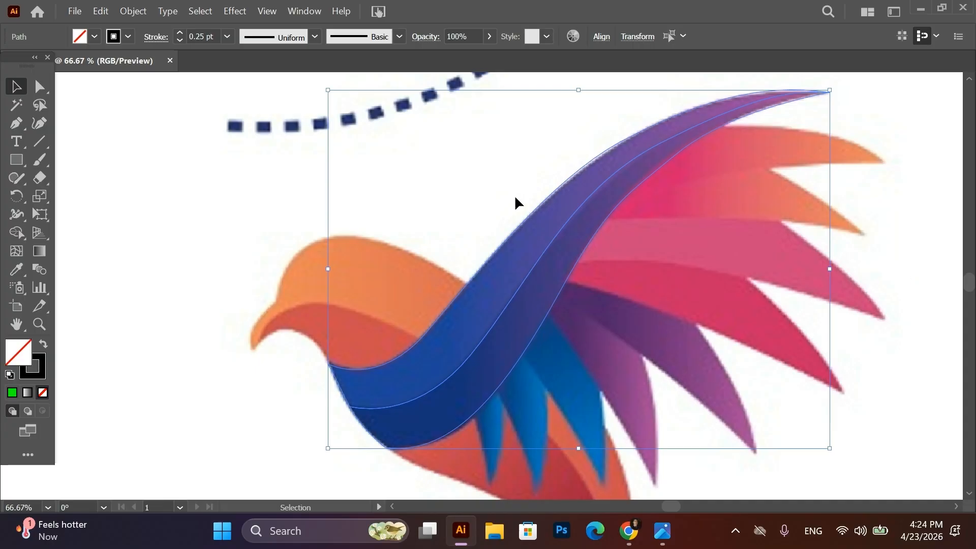
pyautogui.press('a')
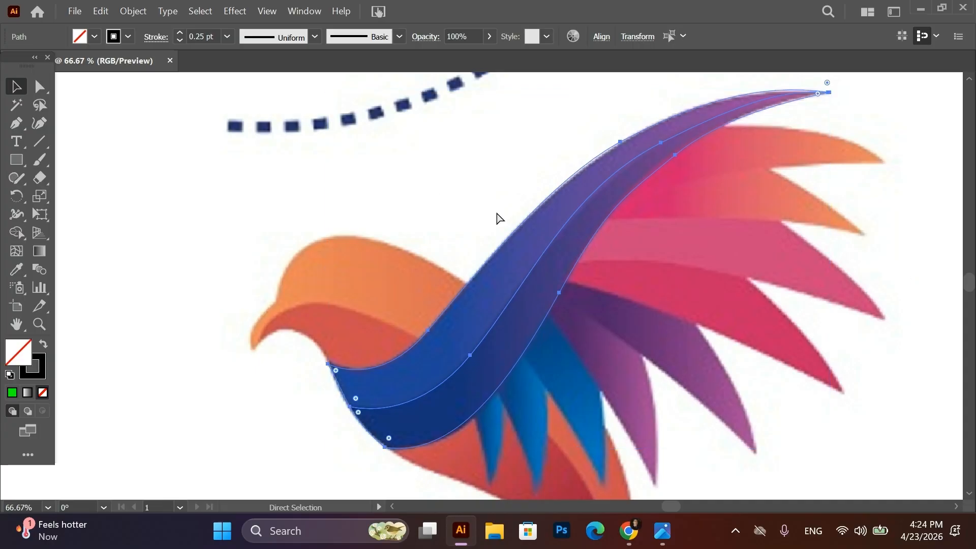
pyautogui.click(497, 219)
pyautogui.press('v')
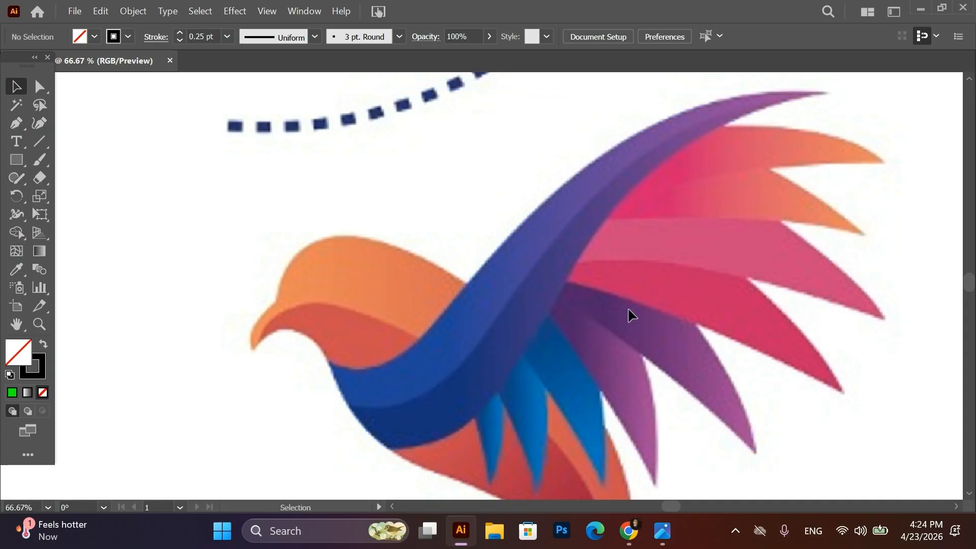
pyautogui.scroll(-5, 630, 315)
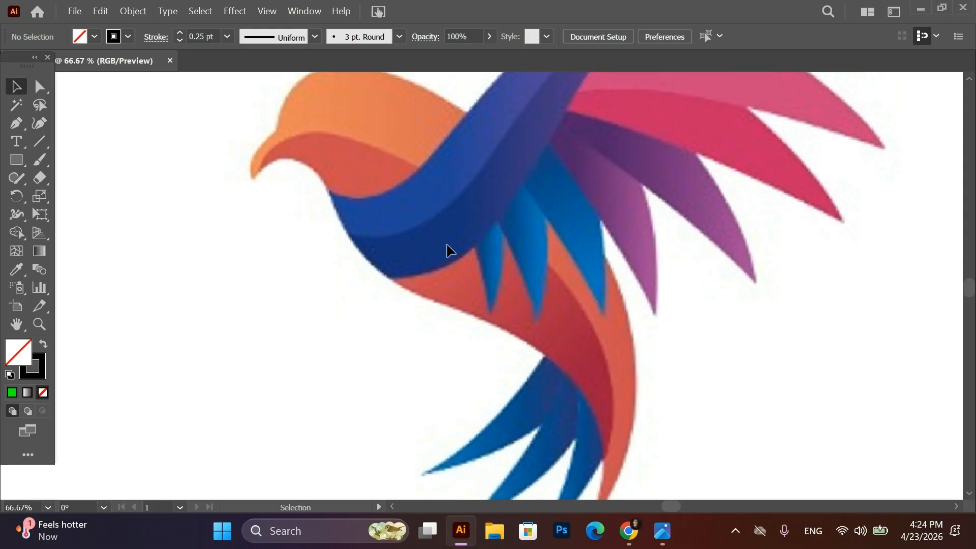
pyautogui.scroll(4, 450, 252)
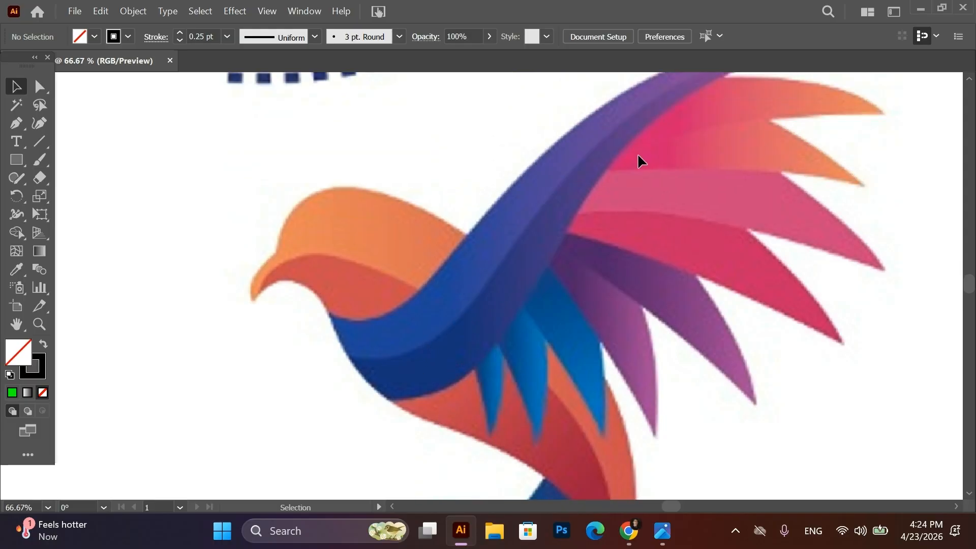
pyautogui.scroll(1, 639, 301)
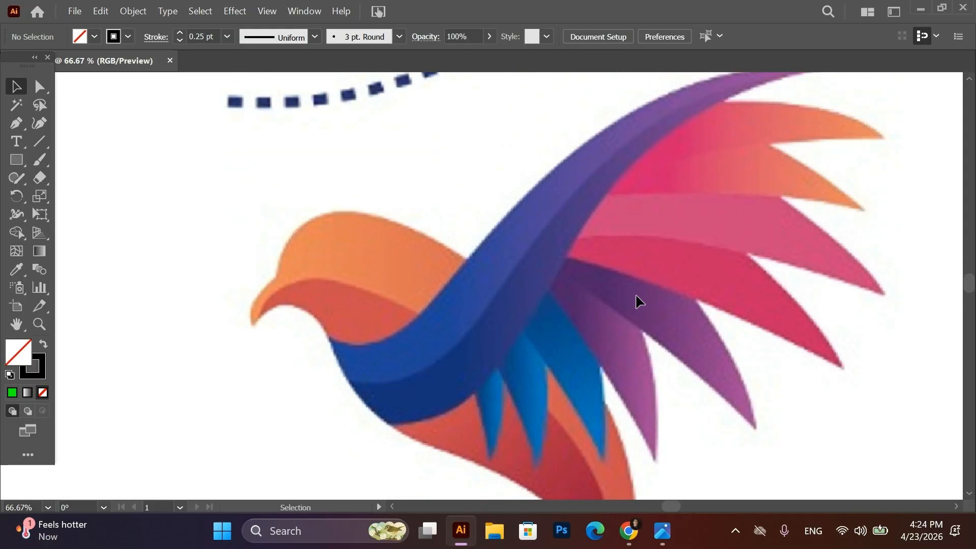
pyautogui.click(15, 122)
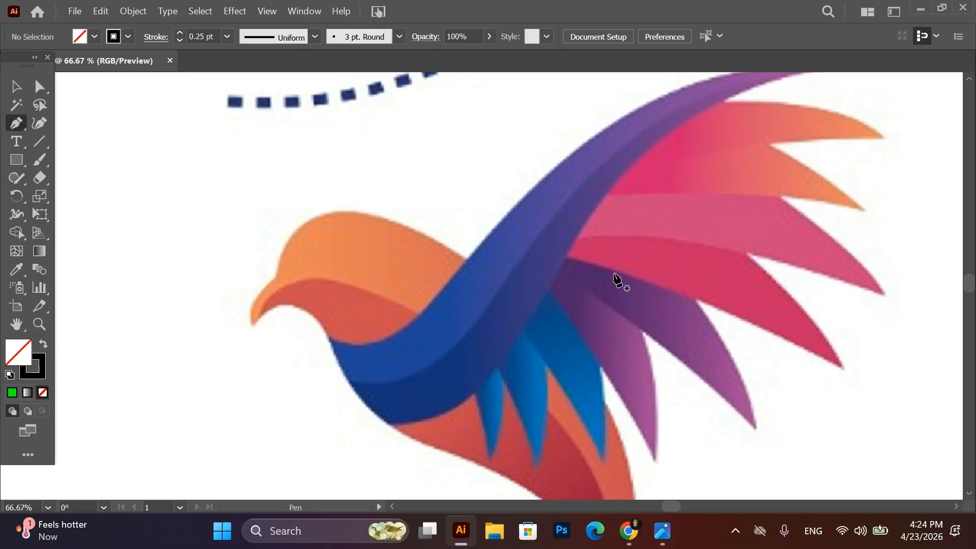
pyautogui.click(627, 164)
pyautogui.scroll(-1, 562, 192)
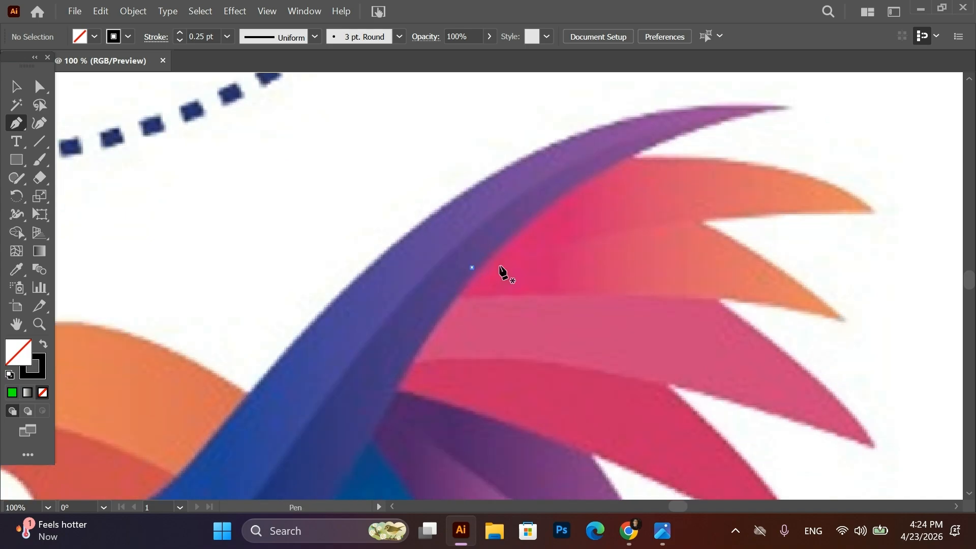
pyautogui.moveTo(877, 213); pyautogui.dragTo(889, 242)
pyautogui.hotkey('ctrl', 'z')
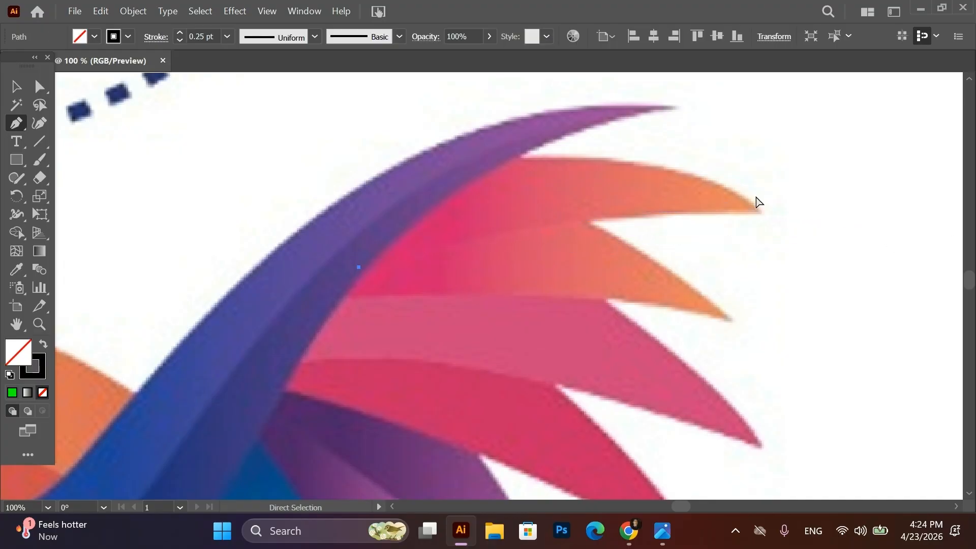
pyautogui.hotkey('ctrl', 'z')
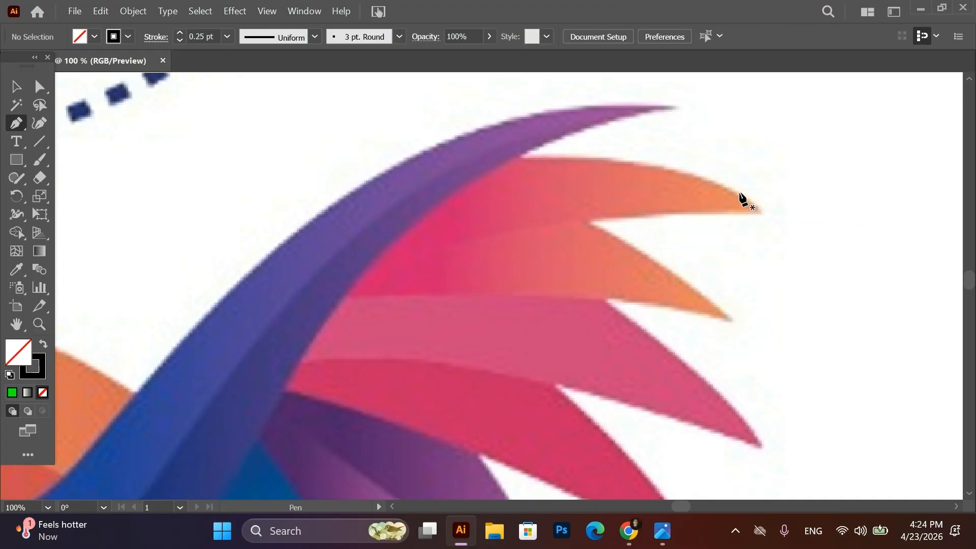
# Trace the uppermost pink-orange feather with the Pen from the wing to its tip and back as a closed outline
pyautogui.click(501, 155)
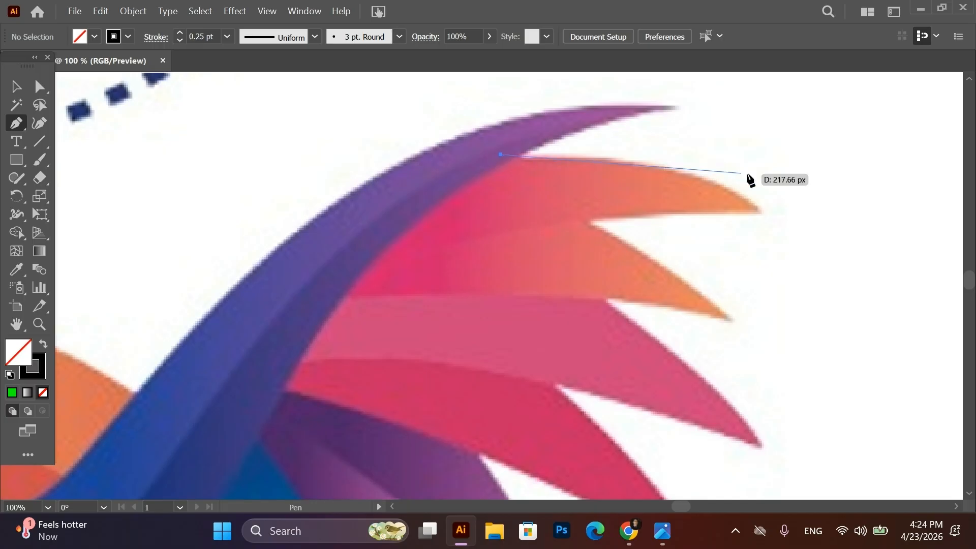
pyautogui.click(761, 212)
pyautogui.moveTo(808, 267); pyautogui.dragTo(798, 265)
pyautogui.click(760, 211)
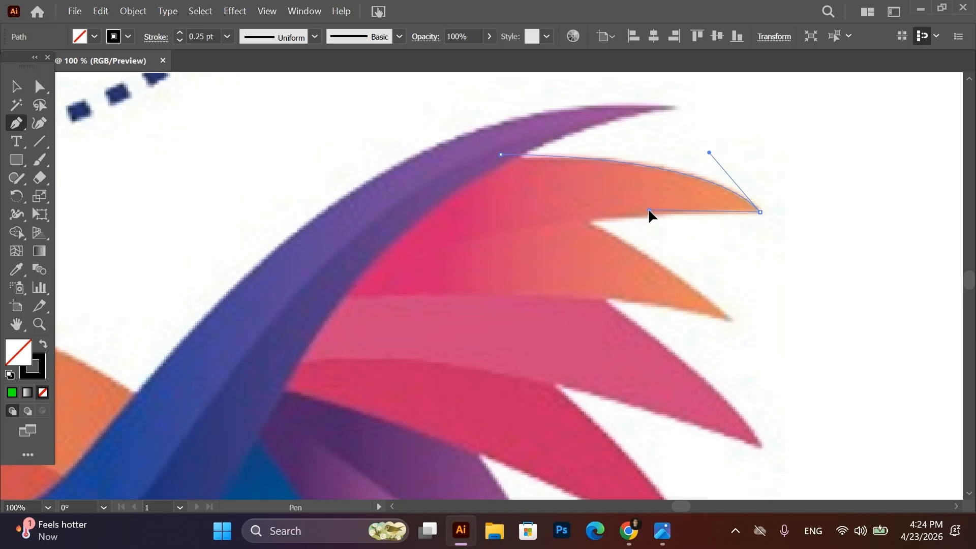
pyautogui.moveTo(386, 242); pyautogui.dragTo(330, 268)
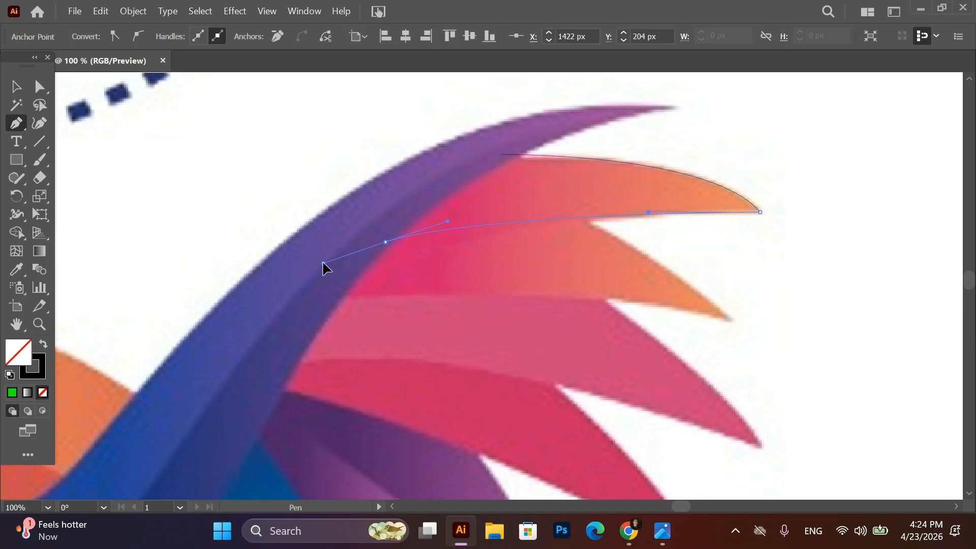
pyautogui.moveTo(501, 154); pyautogui.dragTo(521, 157)
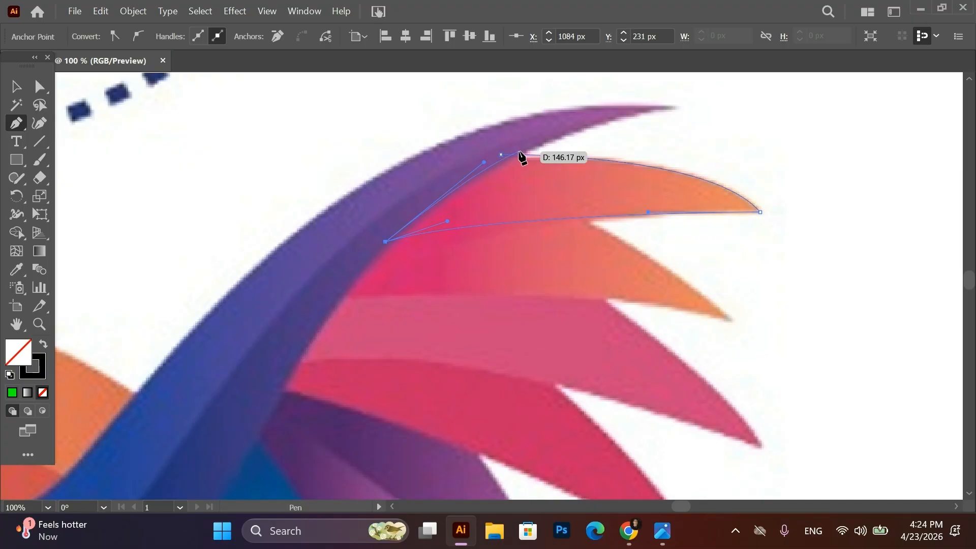
pyautogui.click(501, 155)
# Start a Pen path for the second pink-orange feather inside the wing and trace its upper edge to the tip
pyautogui.scroll(-2, 508, 225)
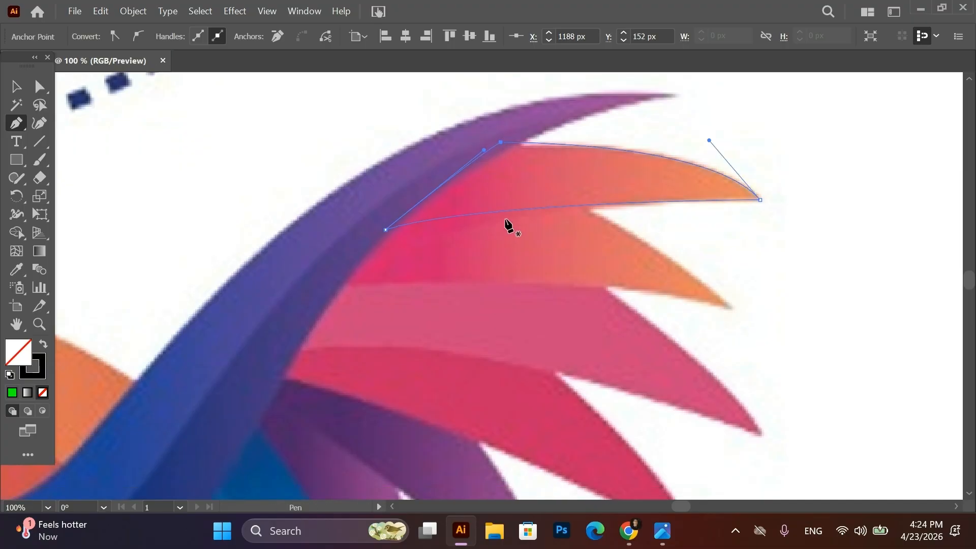
pyautogui.moveTo(371, 205); pyautogui.dragTo(427, 165)
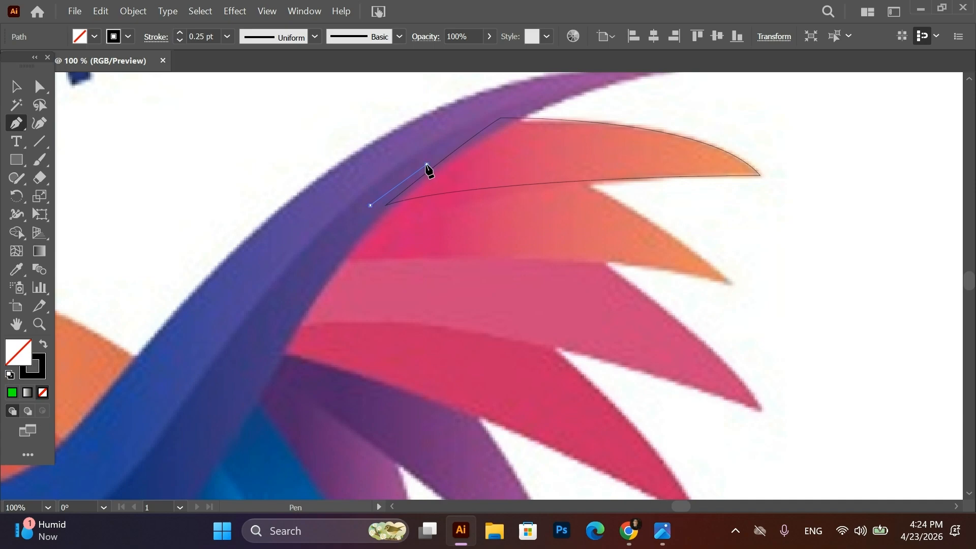
pyautogui.moveTo(620, 201)
pyautogui.mouseDown()
pyautogui.moveTo(621, 187)
pyautogui.moveTo(625, 205)
pyautogui.mouseUp()
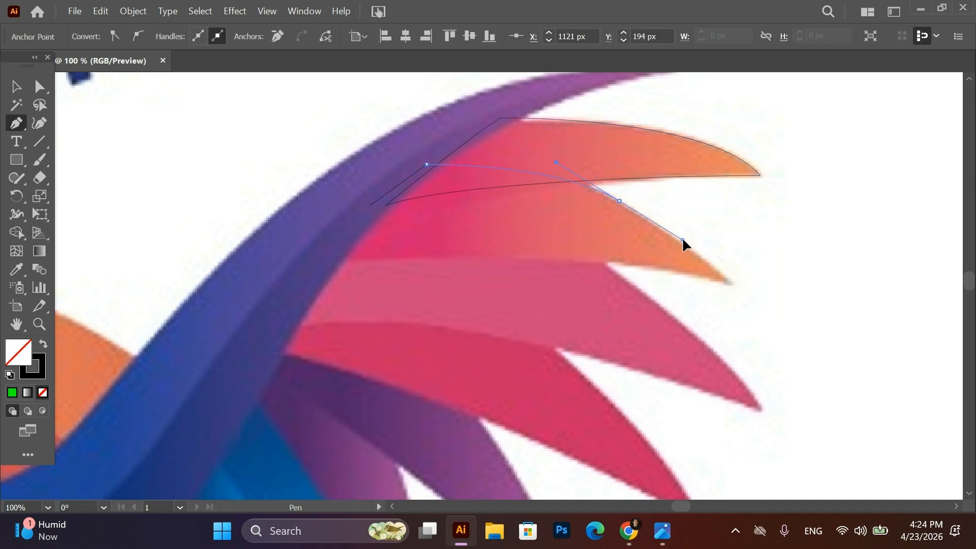
pyautogui.moveTo(690, 243); pyautogui.dragTo(731, 286)
# Trace the second feather's lower edge from a corner at the tip back into the wing and close the outline
pyautogui.press('Escape')
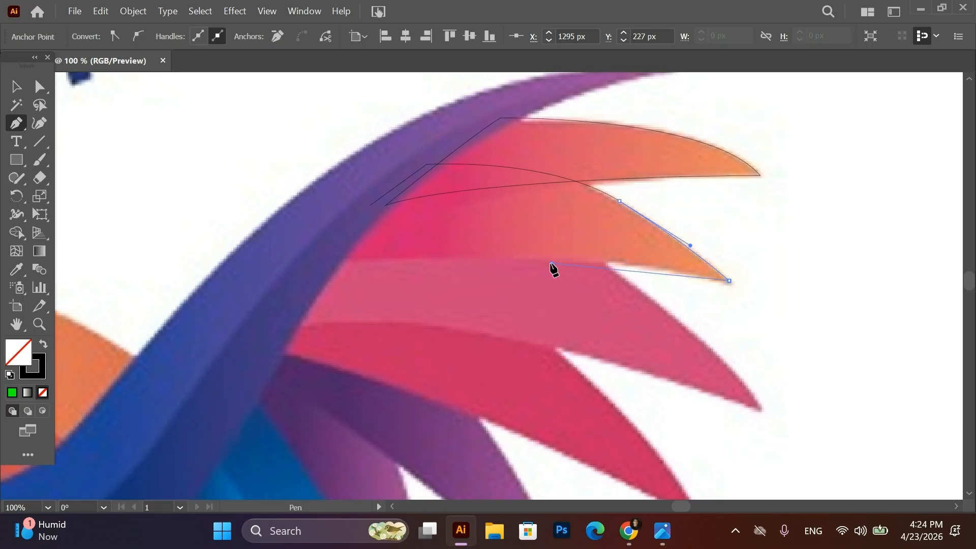
pyautogui.moveTo(552, 265); pyautogui.dragTo(337, 254)
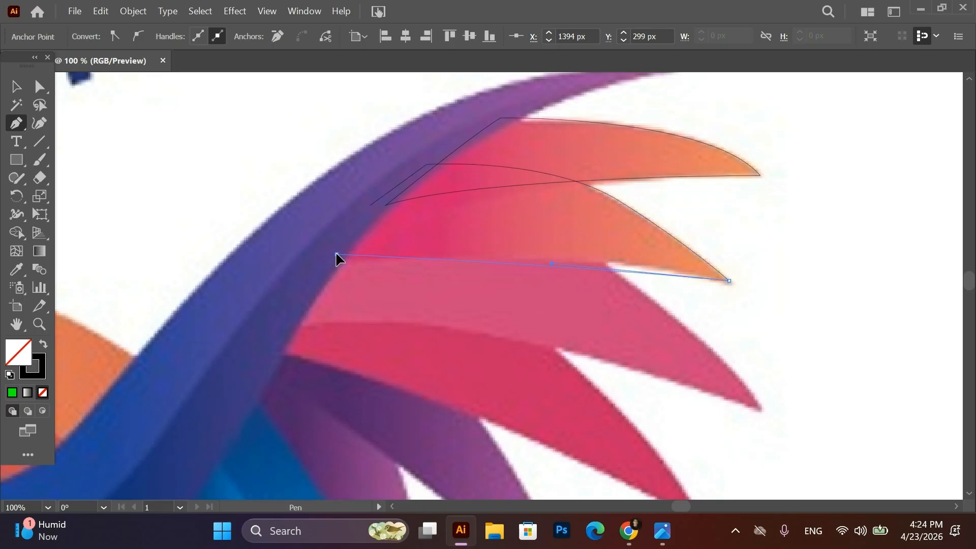
pyautogui.moveTo(280, 269); pyautogui.dragTo(744, 296)
pyautogui.hotkey('ctrl', 'z')
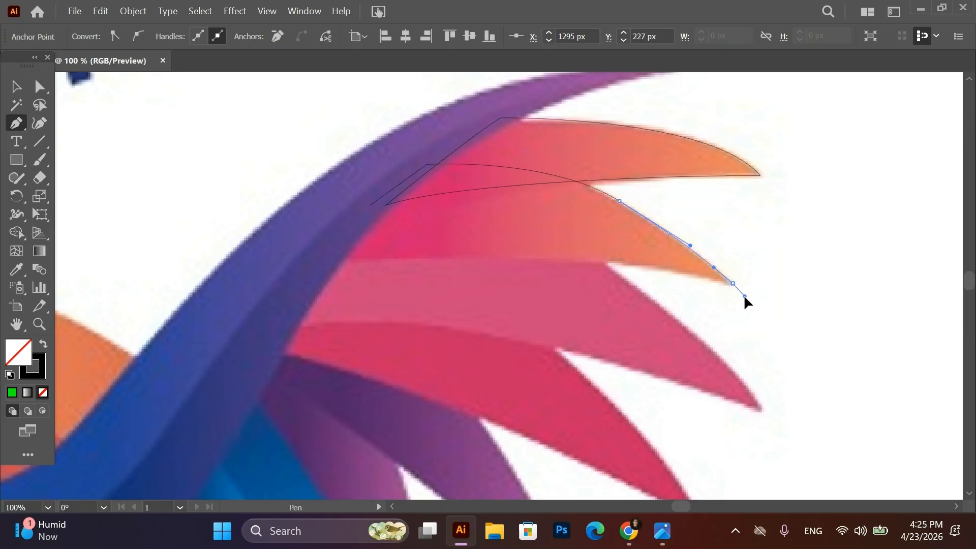
pyautogui.moveTo(639, 264); pyautogui.dragTo(319, 259)
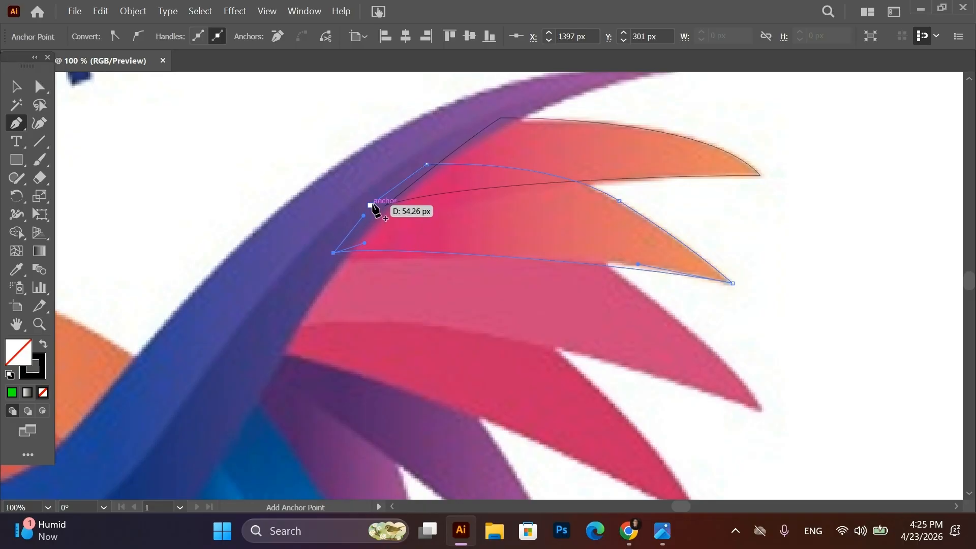
pyautogui.click(370, 204)
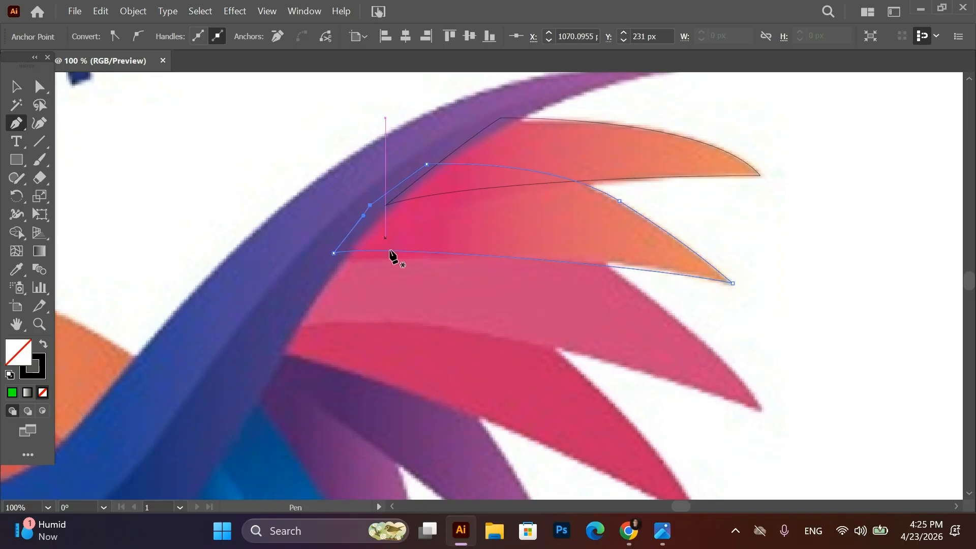
# Trace the light pink third feather with the Pen from the wing edge to its tip and back as a closed outline
pyautogui.scroll(-2, 428, 256)
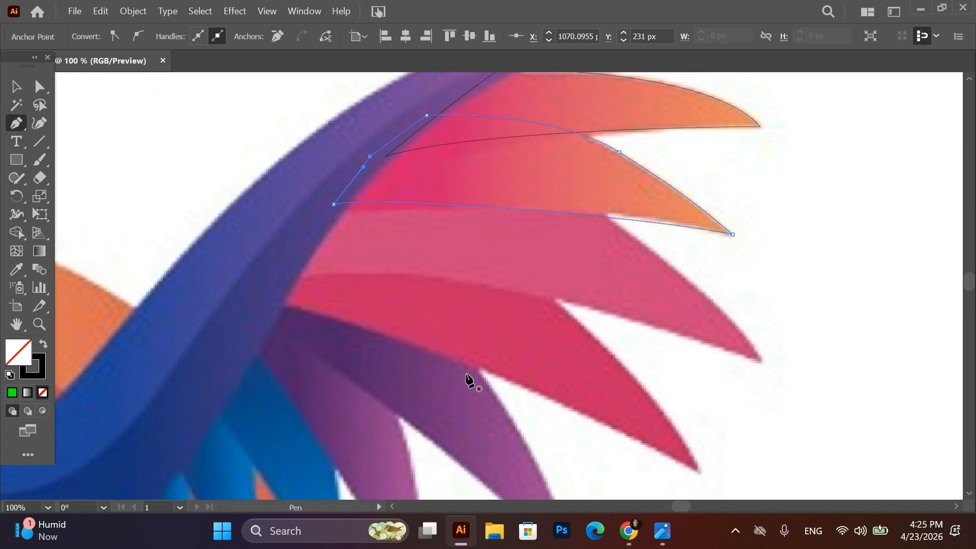
pyautogui.click(290, 276)
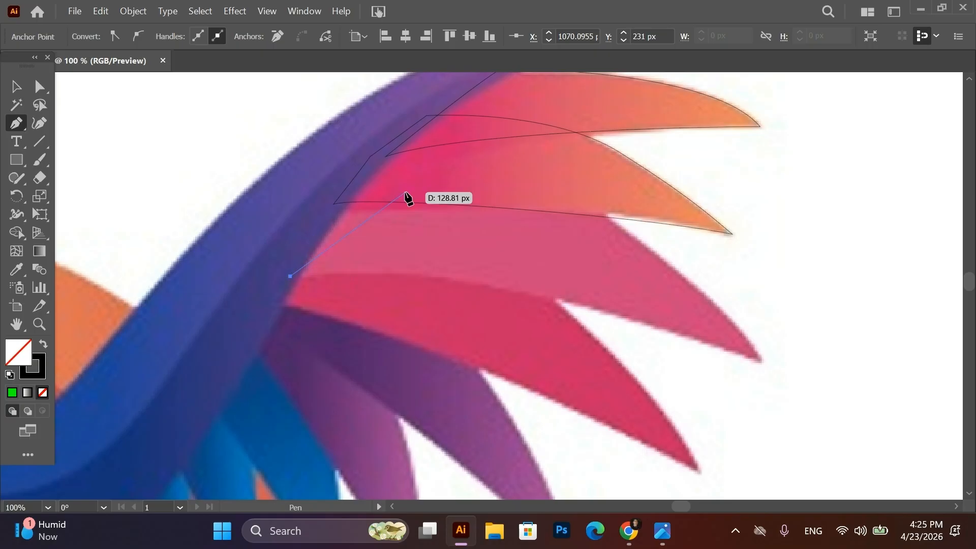
pyautogui.click(357, 191)
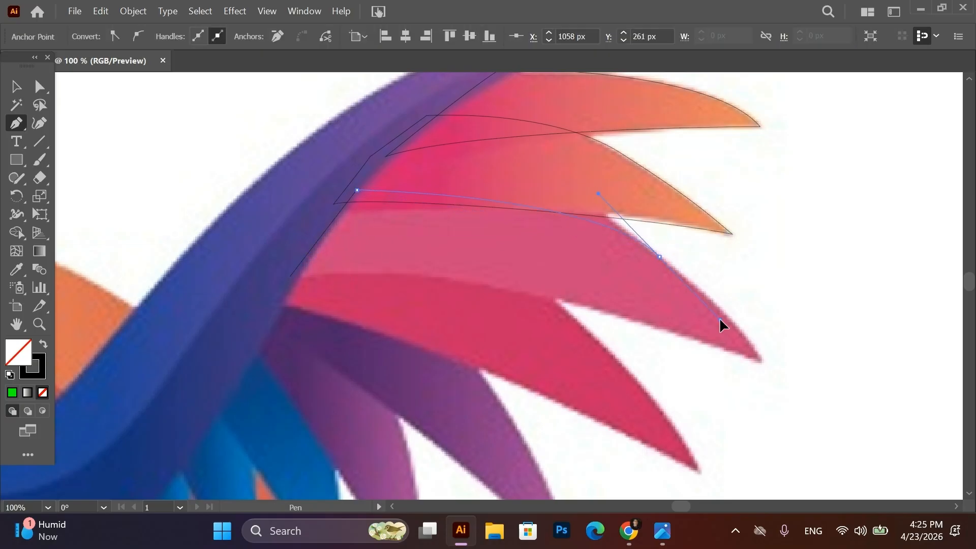
pyautogui.moveTo(721, 319); pyautogui.dragTo(764, 372)
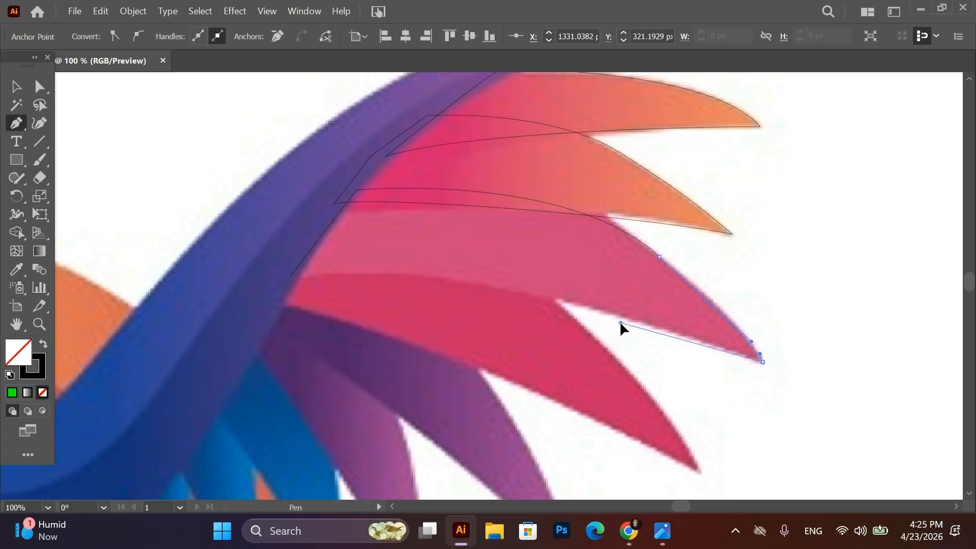
pyautogui.click(625, 313)
pyautogui.click(291, 277)
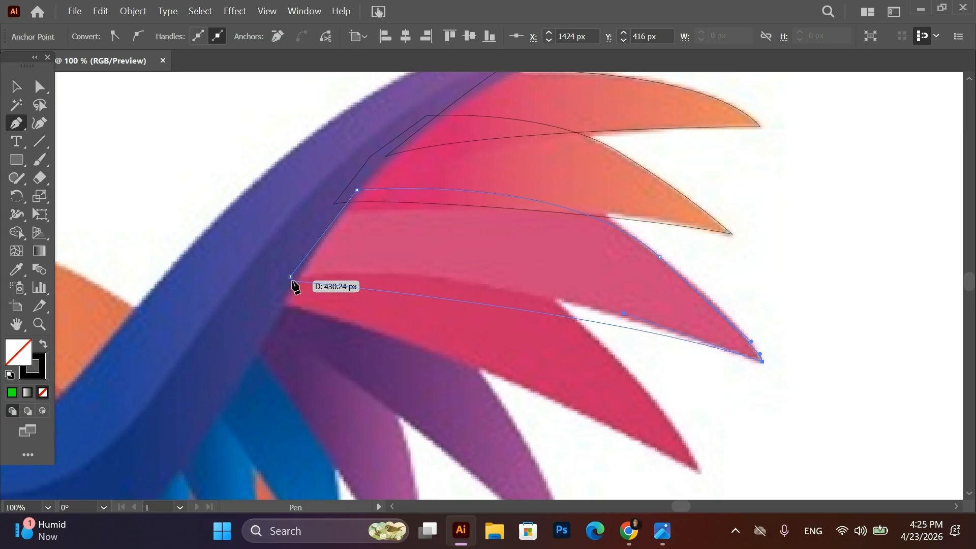
pyautogui.moveTo(292, 277); pyautogui.dragTo(177, 315)
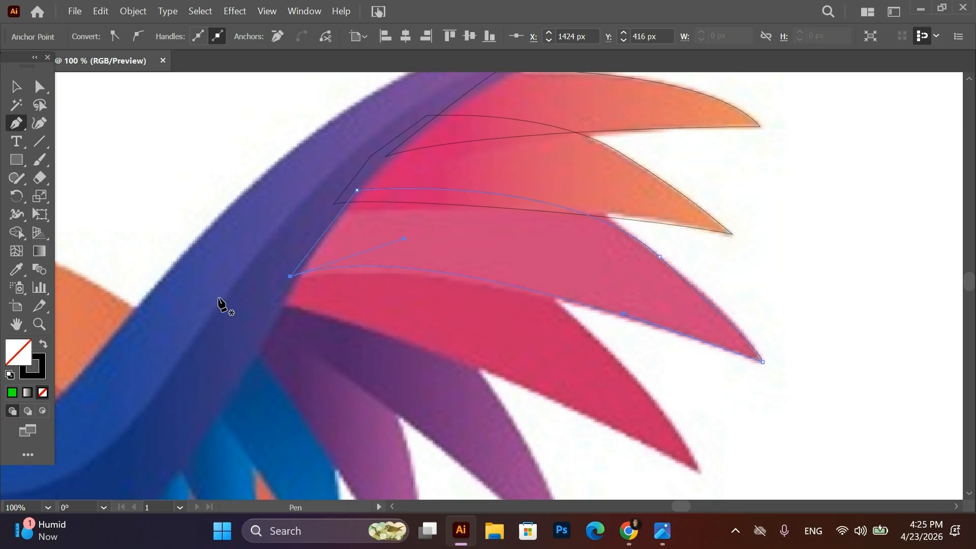
# Trace the crimson fourth feather with the Pen, with a corner at its tip and its base inside the wing, as a closed outline
pyautogui.scroll(-2, 331, 307)
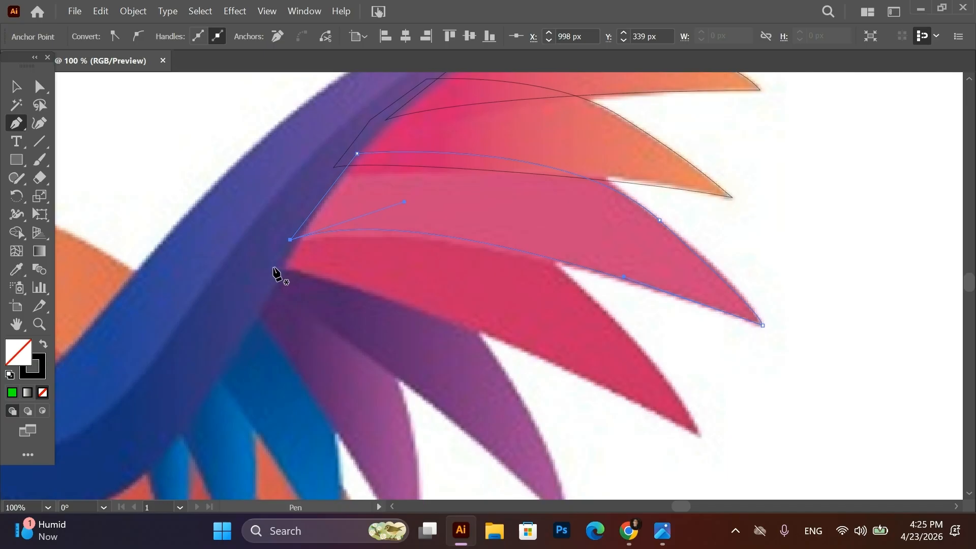
pyautogui.click(273, 267)
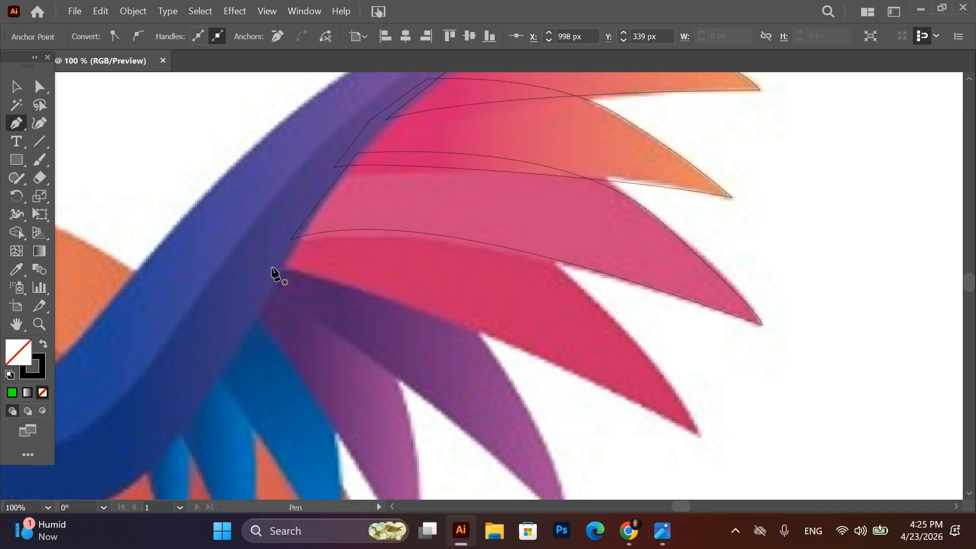
pyautogui.click(318, 188)
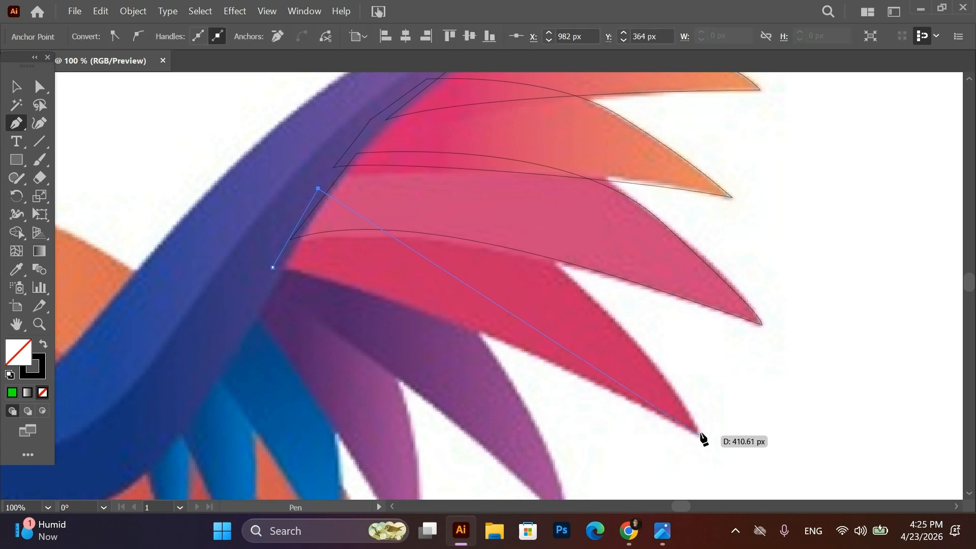
pyautogui.moveTo(702, 435); pyautogui.dragTo(849, 465)
pyautogui.moveTo(611, 240); pyautogui.dragTo(661, 455)
pyautogui.moveTo(638, 342); pyautogui.dragTo(648, 344)
pyautogui.moveTo(691, 408); pyautogui.dragTo(756, 432)
pyautogui.scroll(-3, 688, 385)
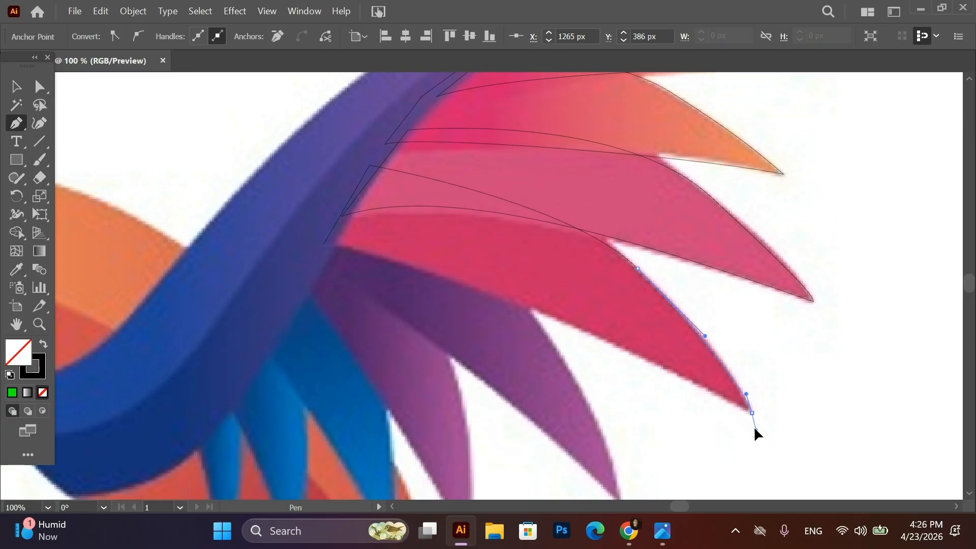
pyautogui.click(752, 413)
pyautogui.moveTo(299, 311); pyautogui.dragTo(322, 246)
pyautogui.moveTo(235, 256); pyautogui.dragTo(219, 242)
# Trace the dark purple feather below the crimson one with the Pen, curving both edges to a corner at the tip, and close the outline
pyautogui.scroll(-1, 255, 274)
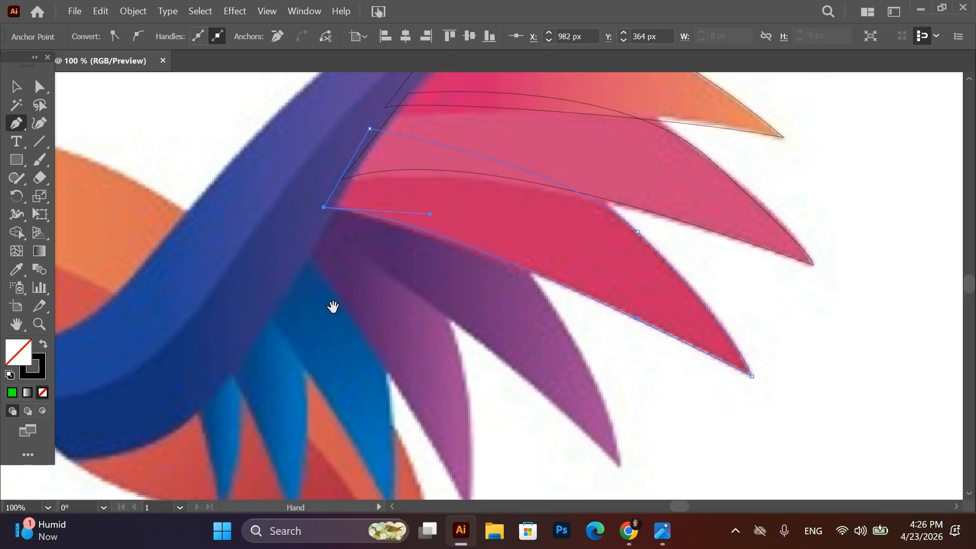
pyautogui.scroll(-2, 330, 311)
pyautogui.moveTo(305, 321); pyautogui.dragTo(513, 271)
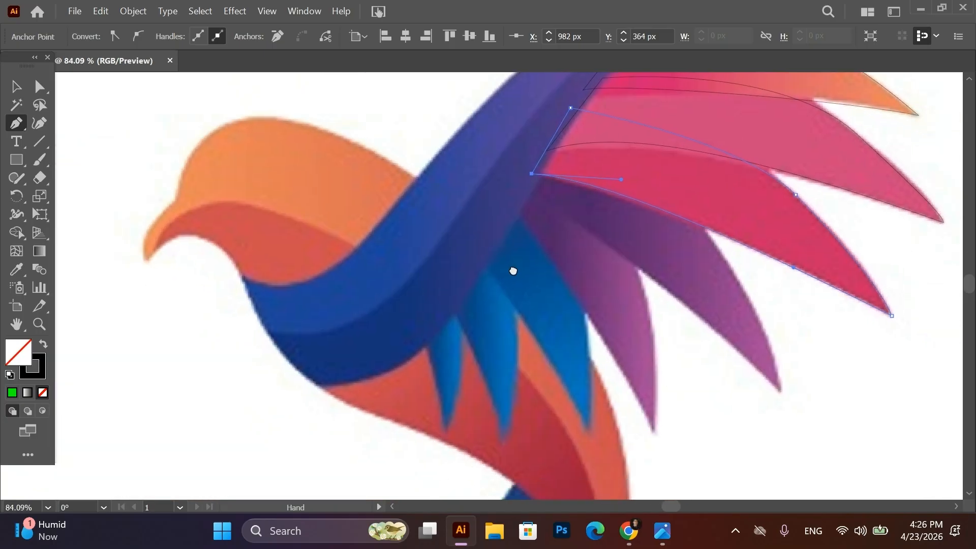
pyautogui.click(524, 199)
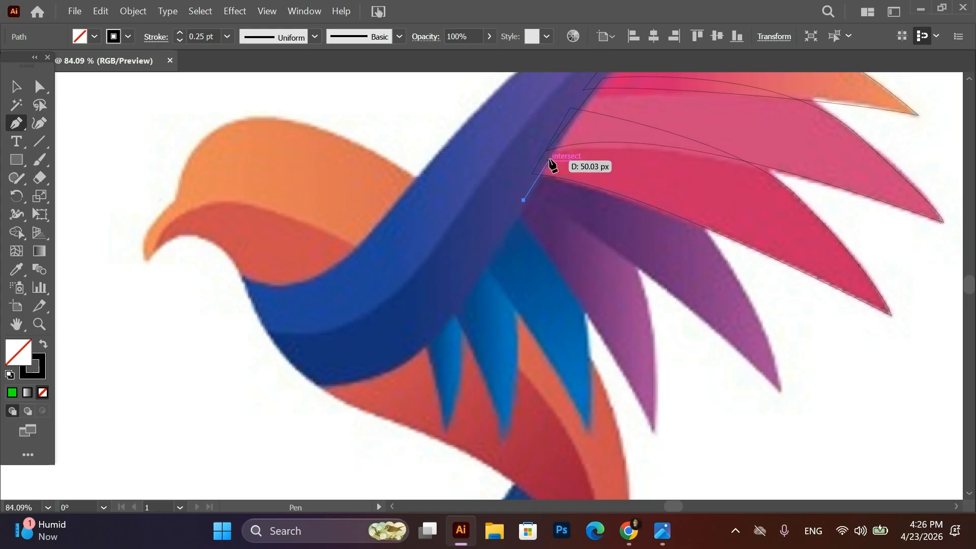
pyautogui.click(546, 161)
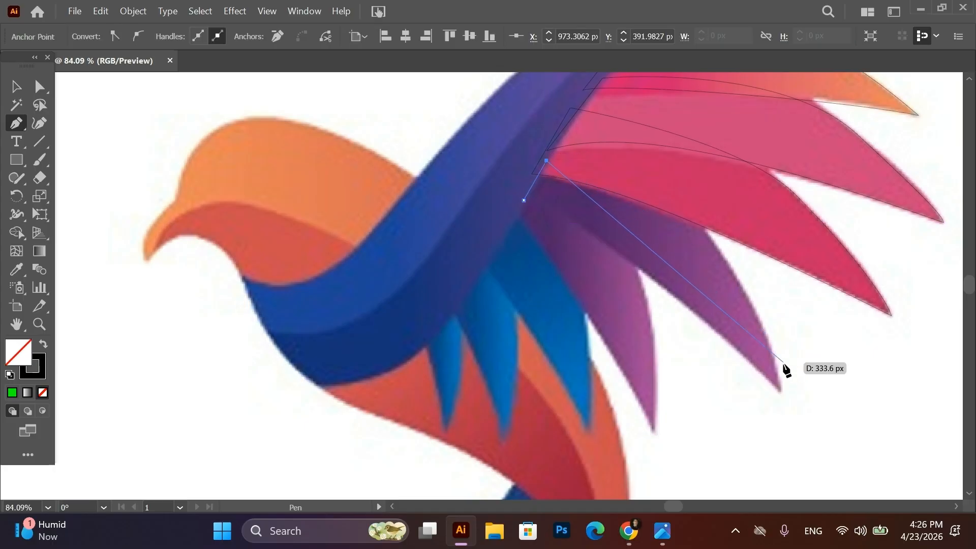
pyautogui.moveTo(759, 321); pyautogui.dragTo(815, 458)
pyautogui.hotkey('ctrl', 'z')
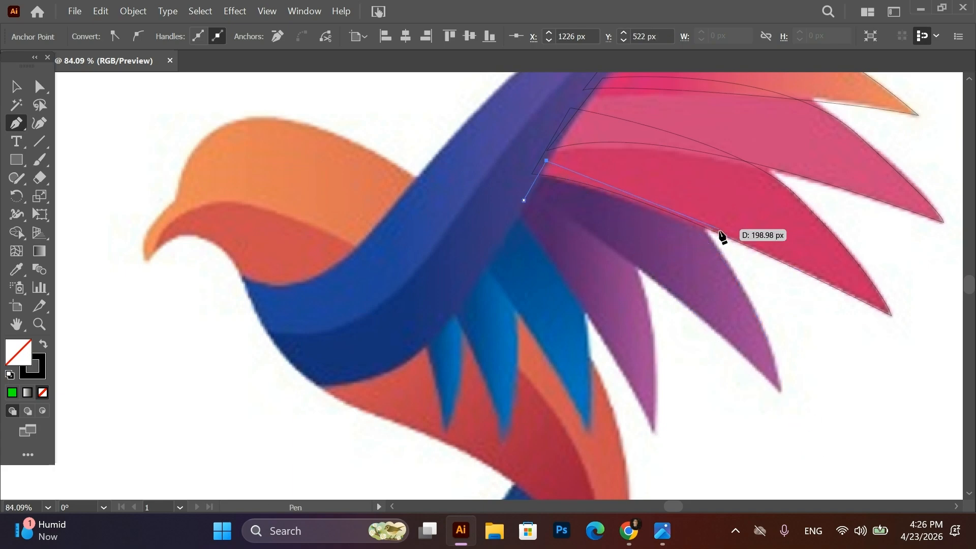
pyautogui.moveTo(721, 256); pyautogui.dragTo(752, 308)
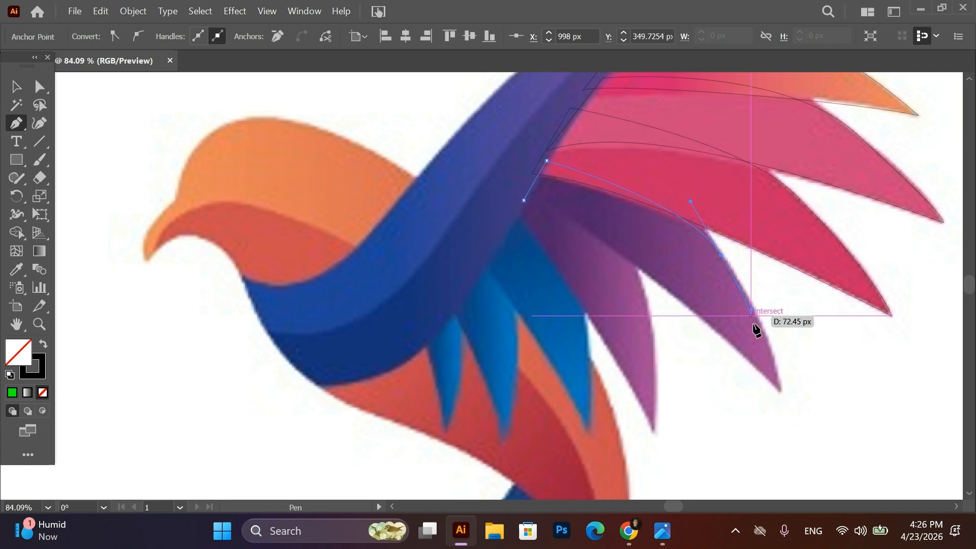
pyautogui.moveTo(779, 391); pyautogui.dragTo(781, 430)
pyautogui.click(779, 392)
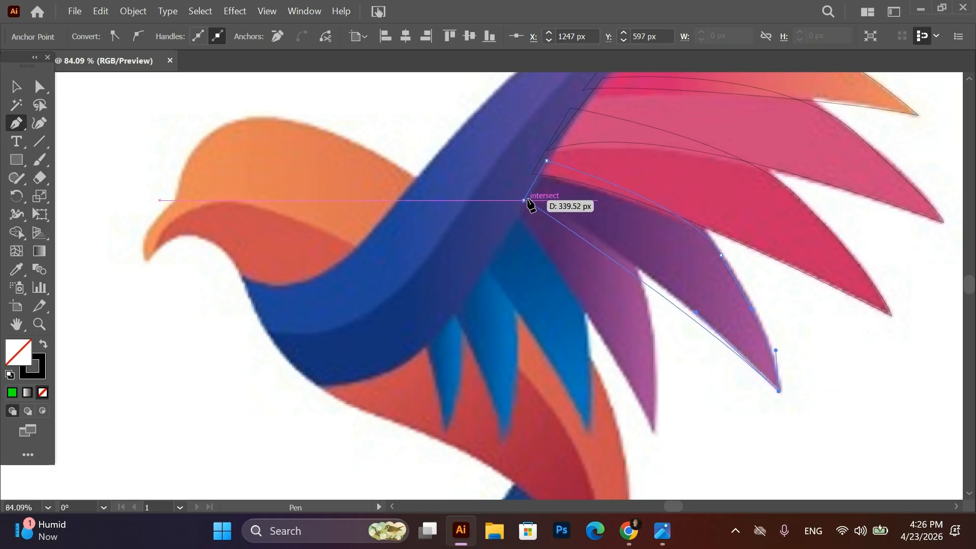
pyautogui.moveTo(525, 201); pyautogui.dragTo(452, 181)
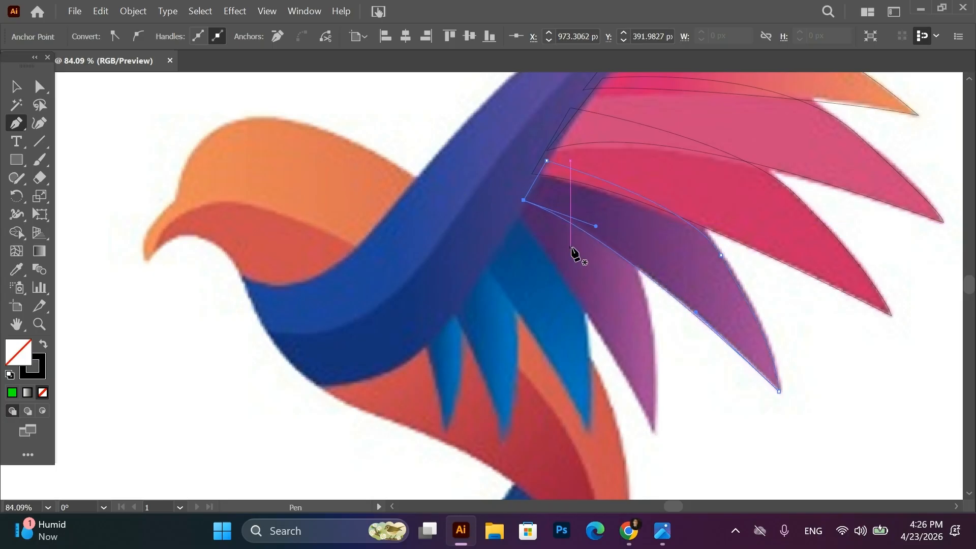
# Trace the lighter purple feather with the Pen, overlapping the neighbouring feather and the wing at its base, and close the outline
pyautogui.click(499, 205)
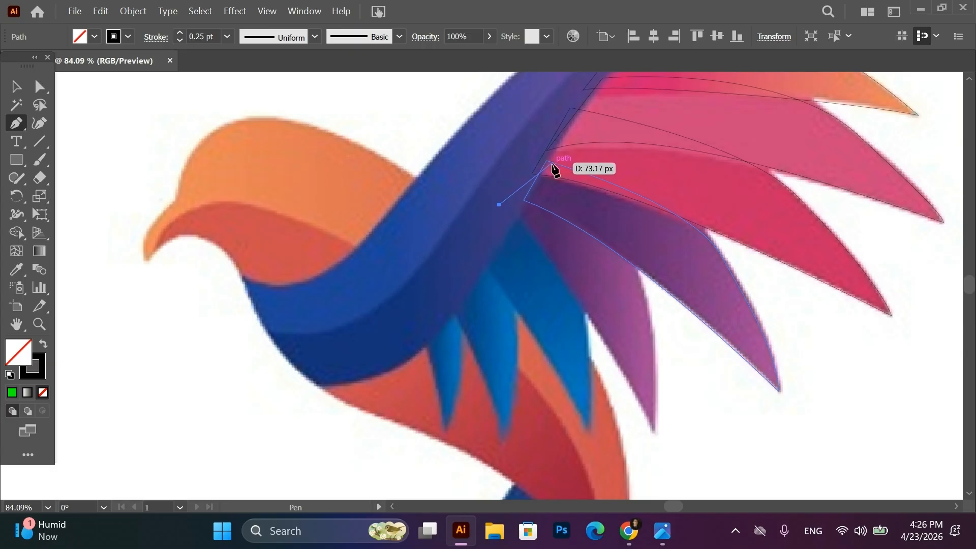
pyautogui.click(552, 154)
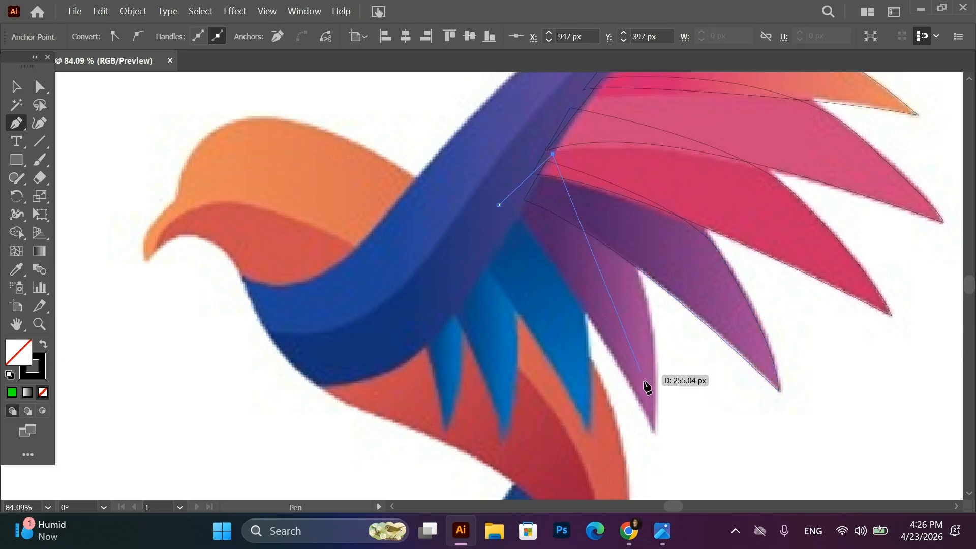
pyautogui.moveTo(653, 346); pyautogui.dragTo(663, 435)
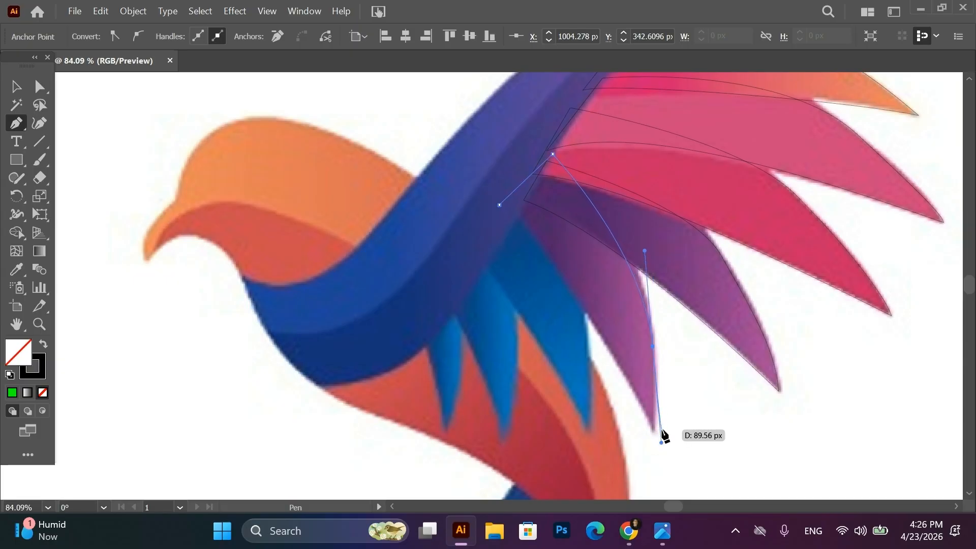
pyautogui.hotkey('ctrl', 'z')
pyautogui.moveTo(646, 295); pyautogui.dragTo(652, 320)
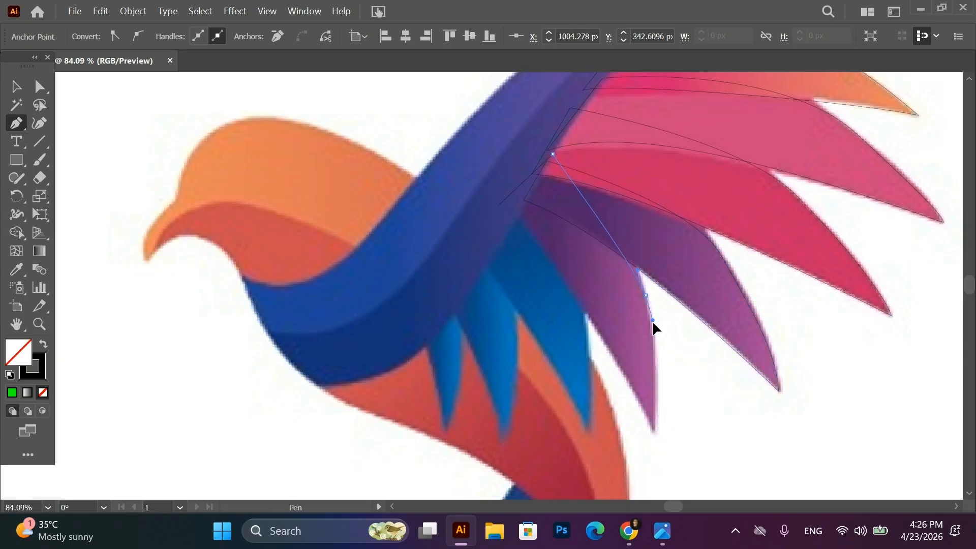
pyautogui.moveTo(654, 431); pyautogui.dragTo(649, 451)
pyautogui.click(654, 431)
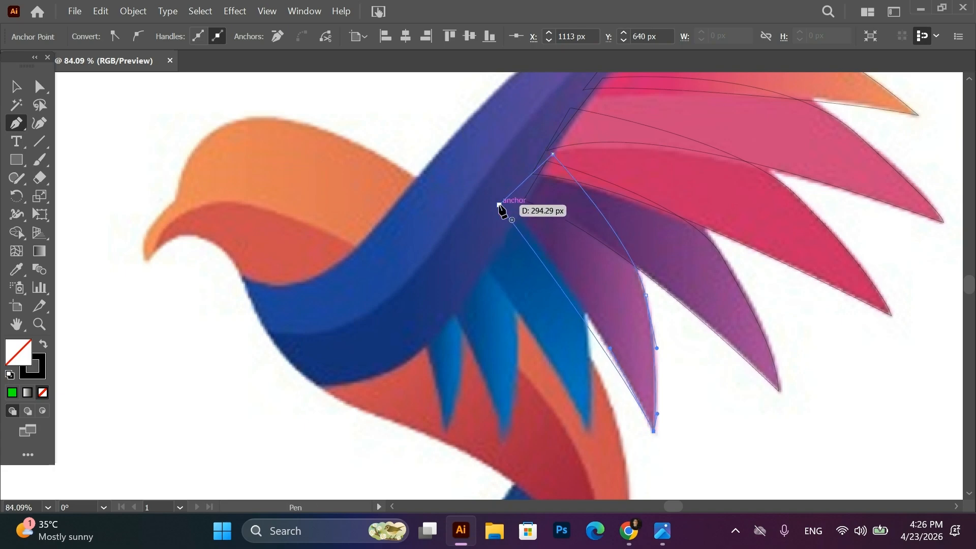
pyautogui.moveTo(499, 206); pyautogui.dragTo(462, 195)
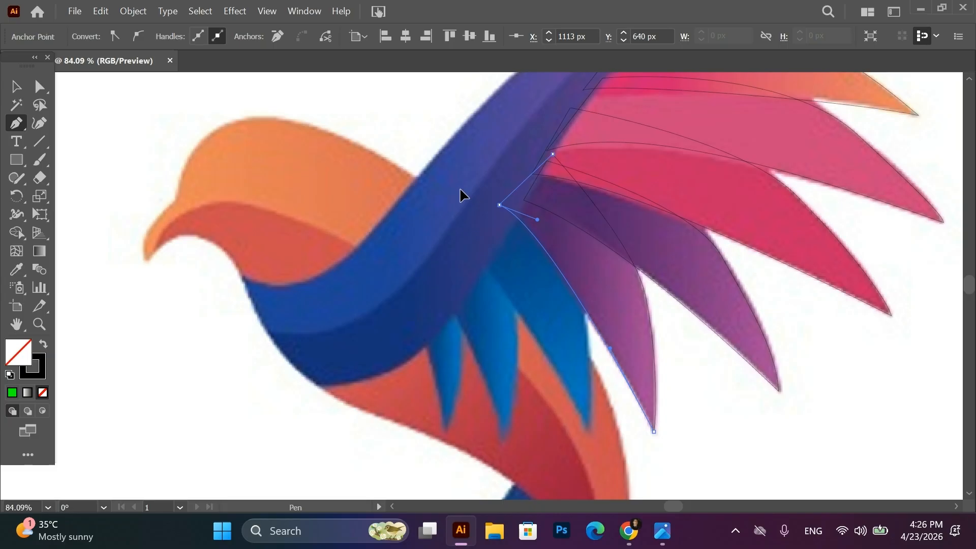
# Trace the largest blue feather with the Pen from inside the wing to its tip and back as a closed outline
pyautogui.scroll(-2, 593, 257)
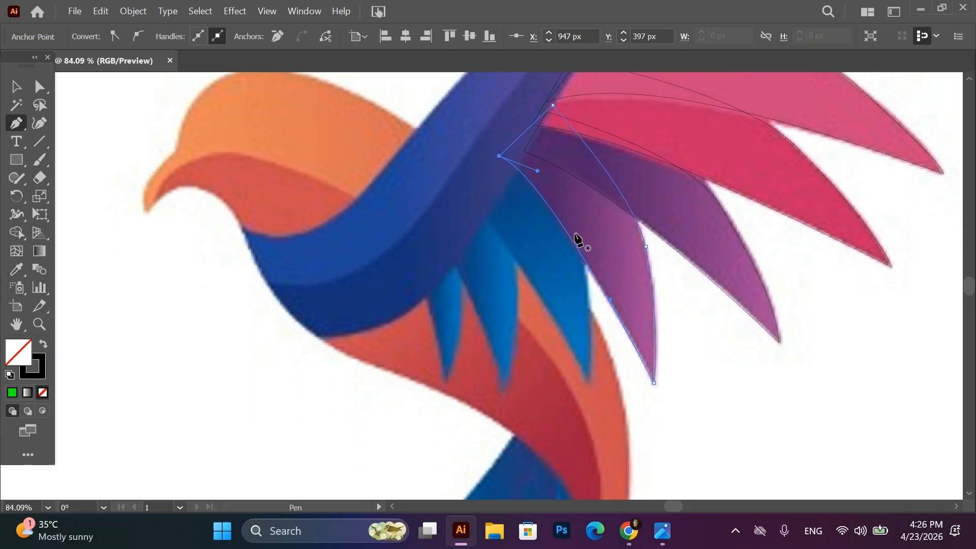
pyautogui.moveTo(510, 167); pyautogui.dragTo(522, 148)
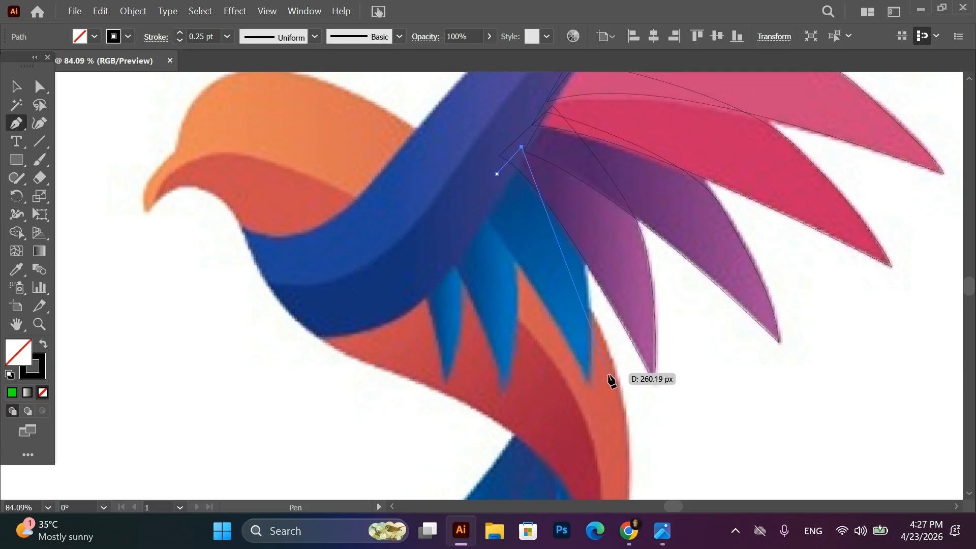
pyautogui.moveTo(590, 314); pyautogui.dragTo(584, 398)
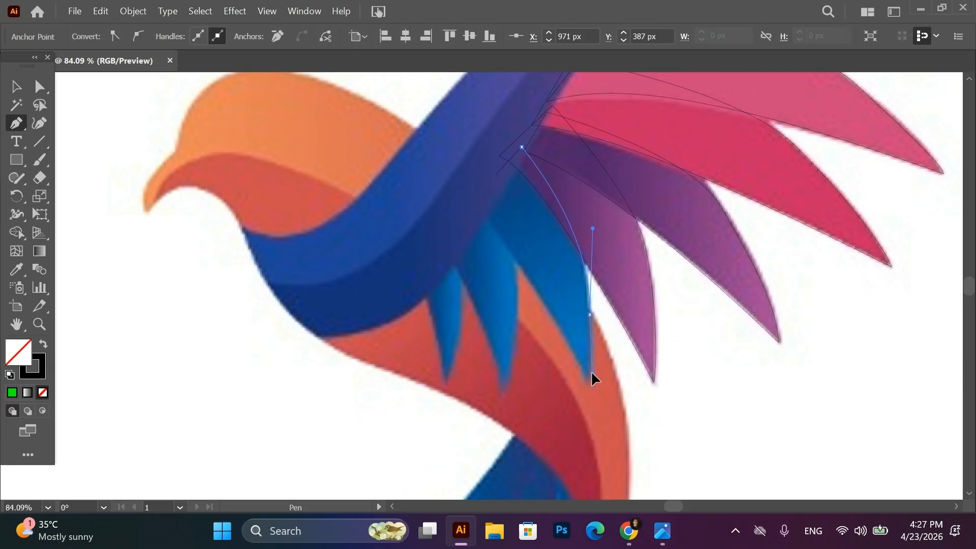
pyautogui.moveTo(588, 375); pyautogui.dragTo(492, 186)
pyautogui.click(497, 174)
# Trace the middle blue feather with the Pen as a closed outline from the wing edge around its tip, and deselect it
pyautogui.moveTo(487, 245); pyautogui.dragTo(630, 210)
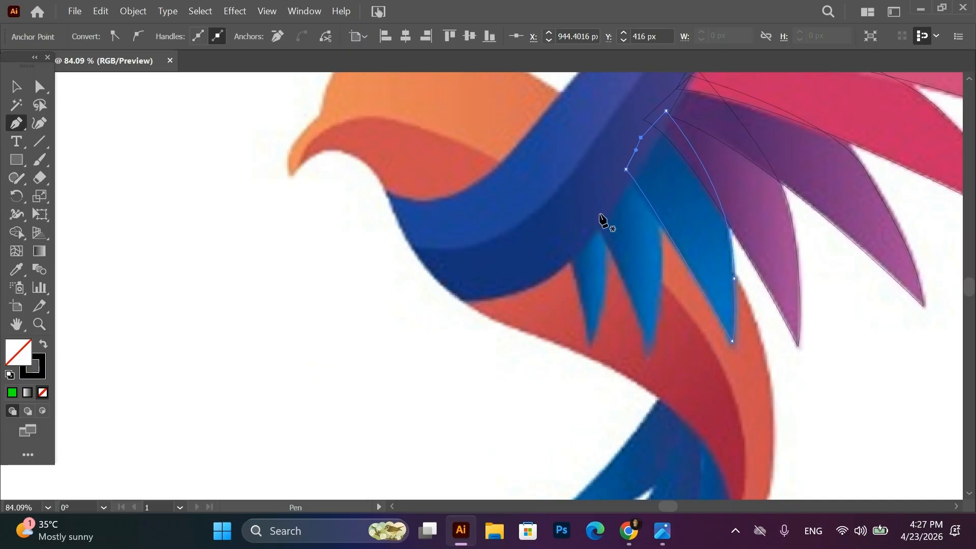
pyautogui.click(600, 214)
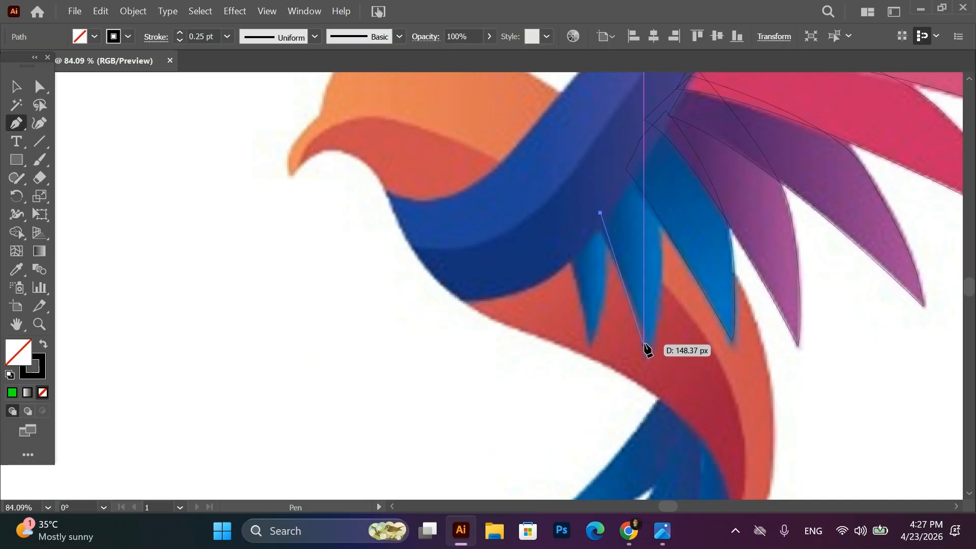
pyautogui.hotkey('ctrl', 'z')
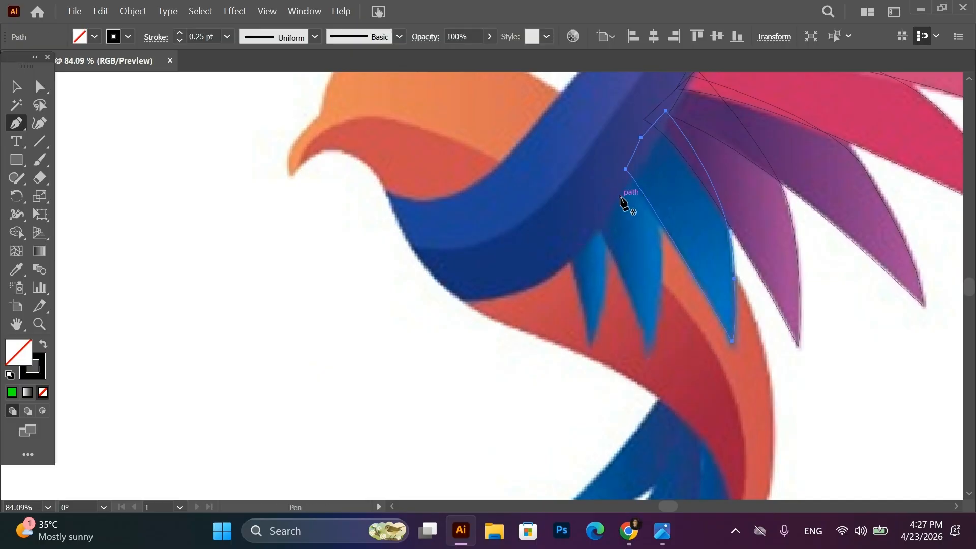
pyautogui.click(595, 223)
pyautogui.click(637, 167)
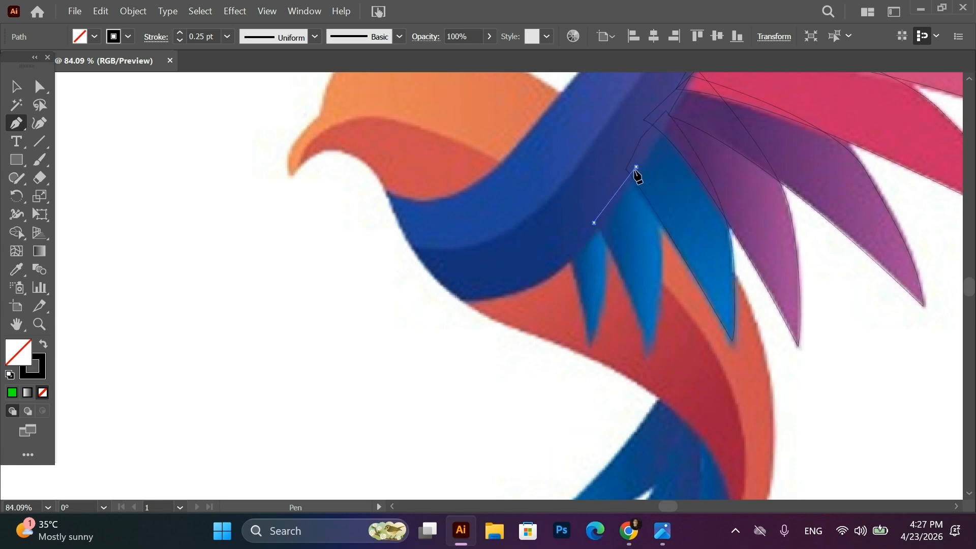
pyautogui.click(650, 353)
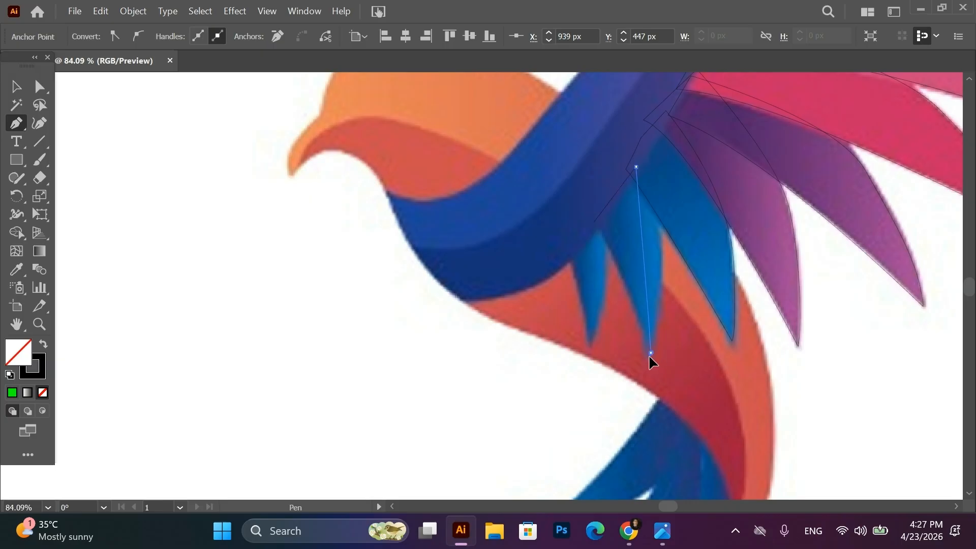
pyautogui.moveTo(651, 354); pyautogui.dragTo(624, 471)
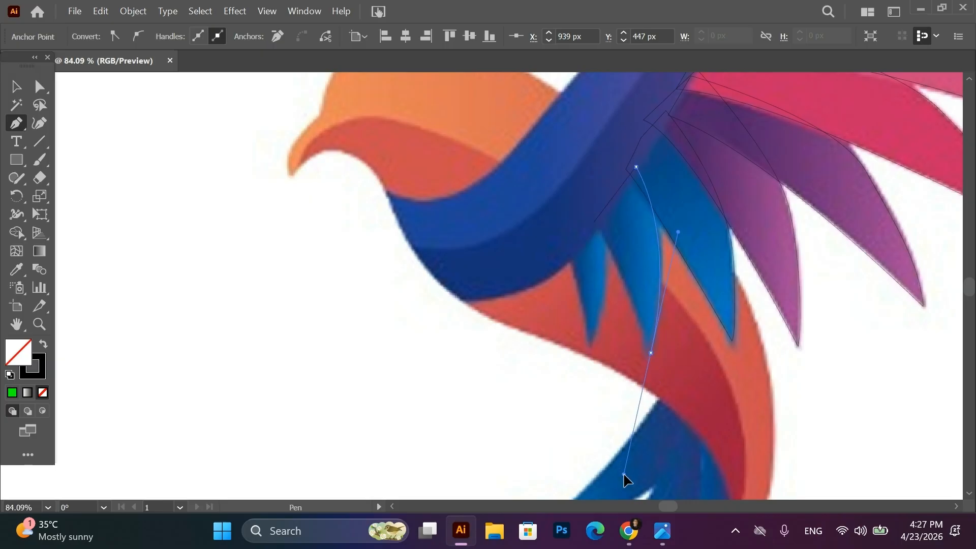
pyautogui.moveTo(621, 397); pyautogui.dragTo(620, 398)
pyautogui.click(594, 223)
pyautogui.moveTo(587, 225); pyautogui.dragTo(568, 203)
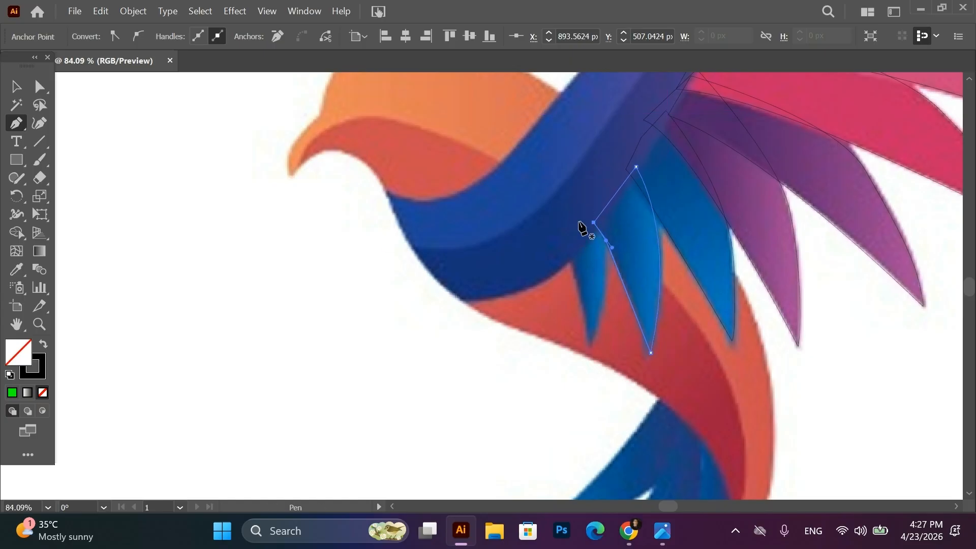
pyautogui.keyDown('ctrl'); pyautogui.click(567, 256); pyautogui.keyUp('ctrl')
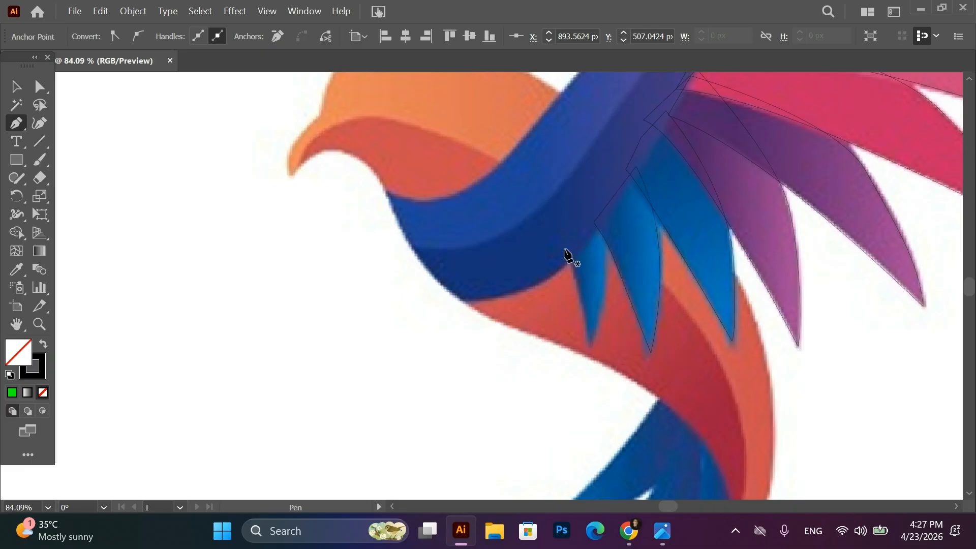
# Trace the smallest blue wing feather with the Pen from the wing edge around its pointed tip and close the outline
pyautogui.click(564, 249)
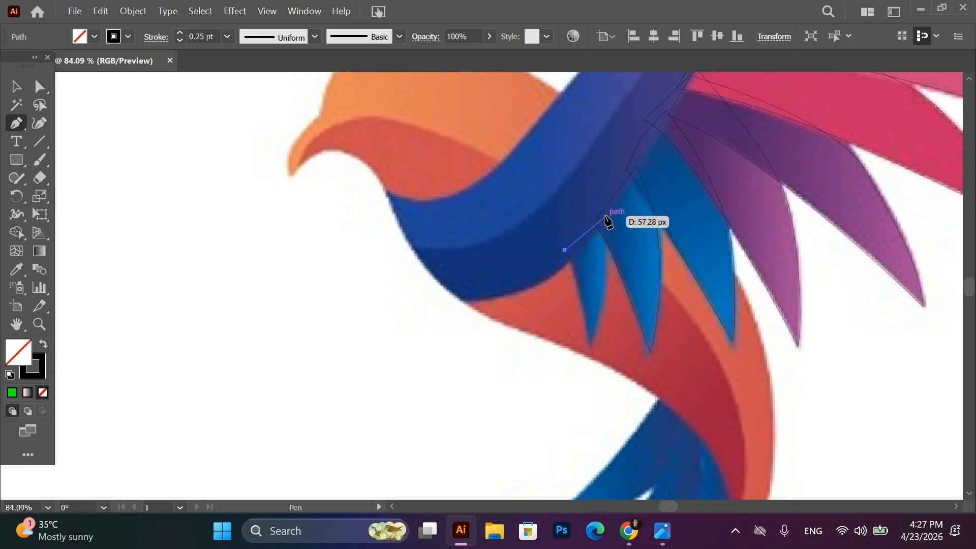
pyautogui.click(605, 217)
pyautogui.scroll(-2, 600, 328)
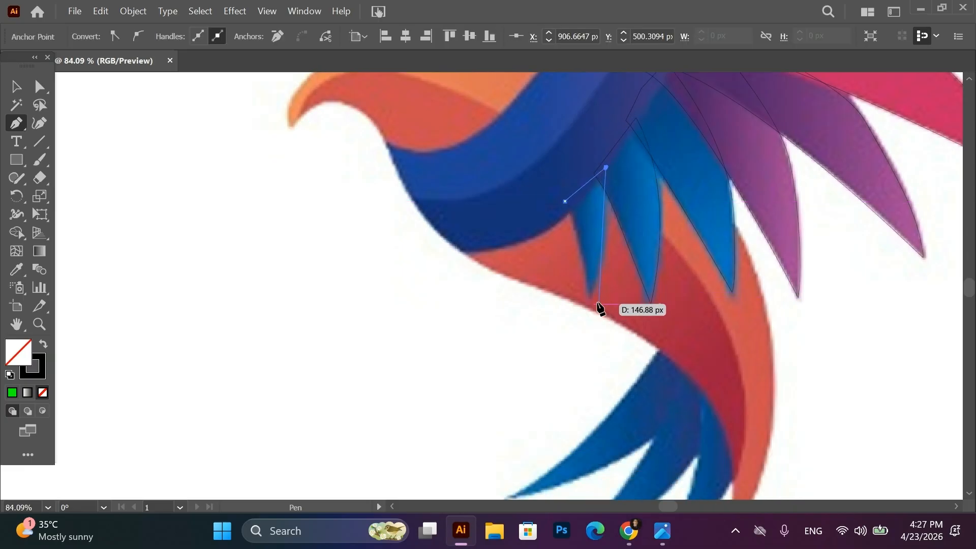
pyautogui.moveTo(592, 293); pyautogui.dragTo(581, 333)
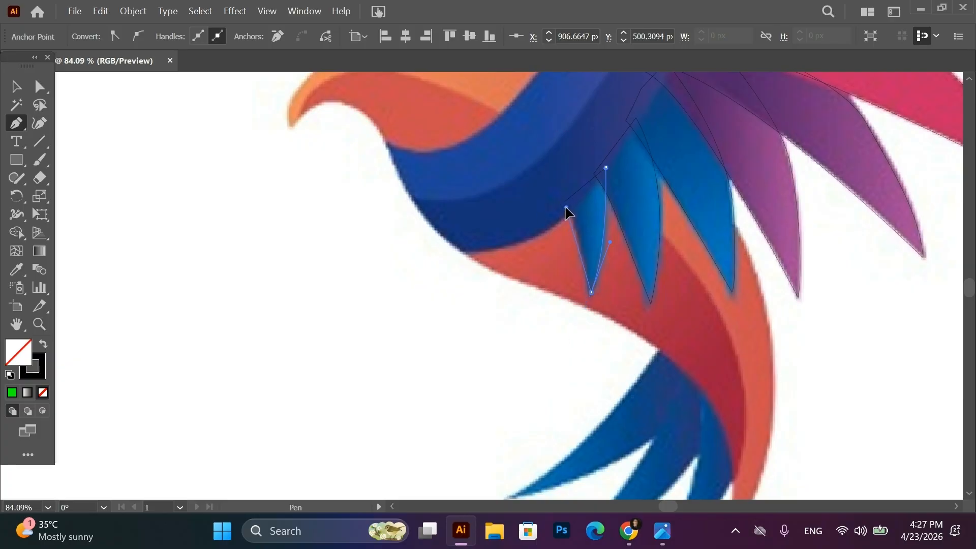
pyautogui.click(566, 203)
pyautogui.hotkey('ctrl', 'z')
pyautogui.hotkey('ctrl', 'z')
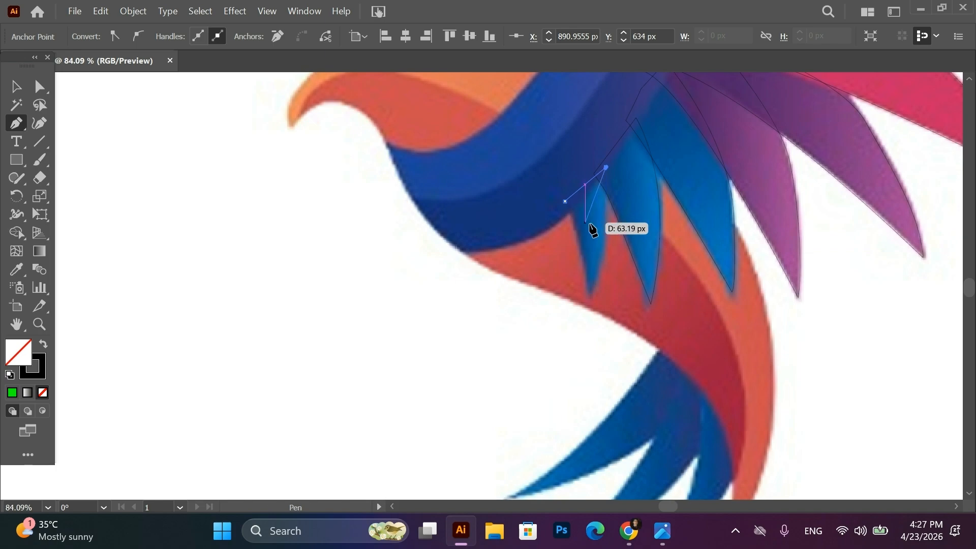
pyautogui.moveTo(591, 295); pyautogui.dragTo(587, 304)
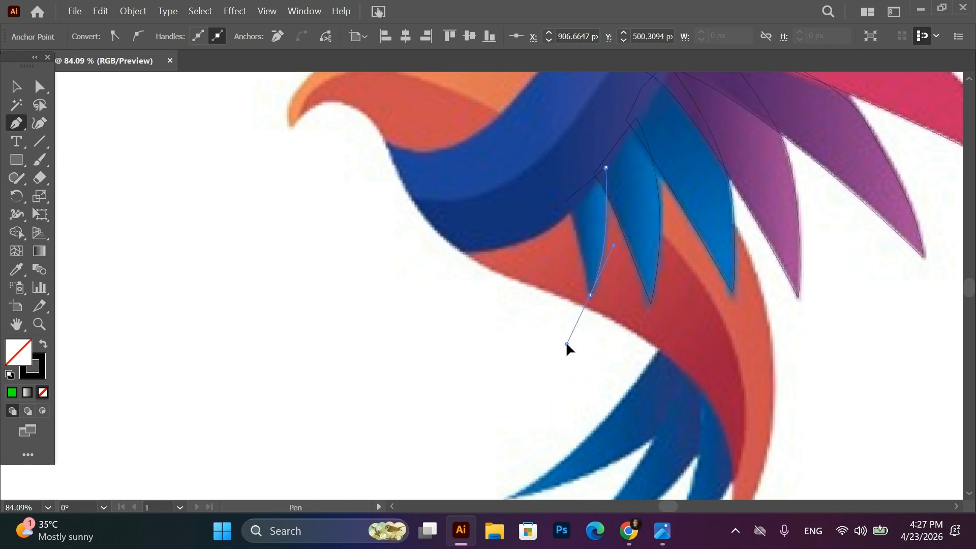
pyautogui.moveTo(566, 341); pyautogui.dragTo(567, 342)
pyautogui.click(591, 295)
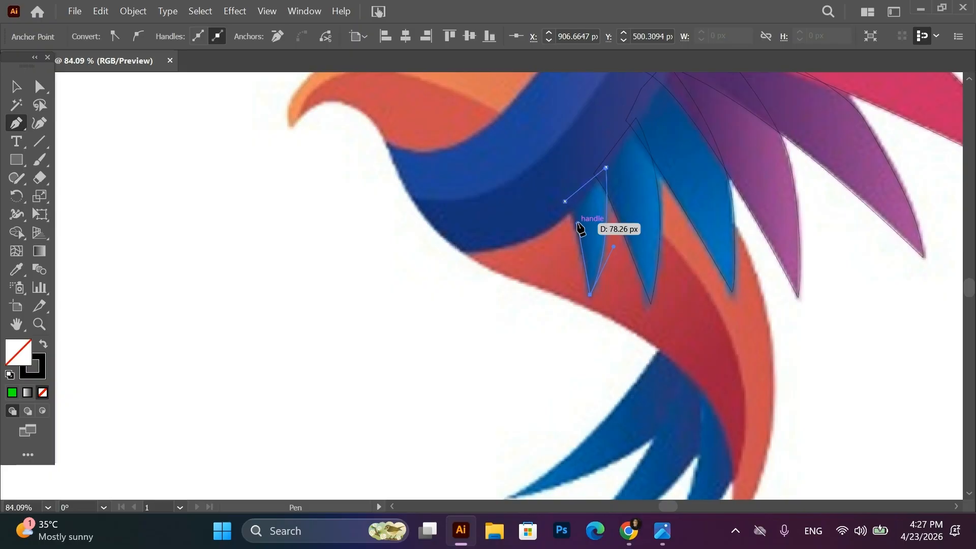
pyautogui.click(565, 202)
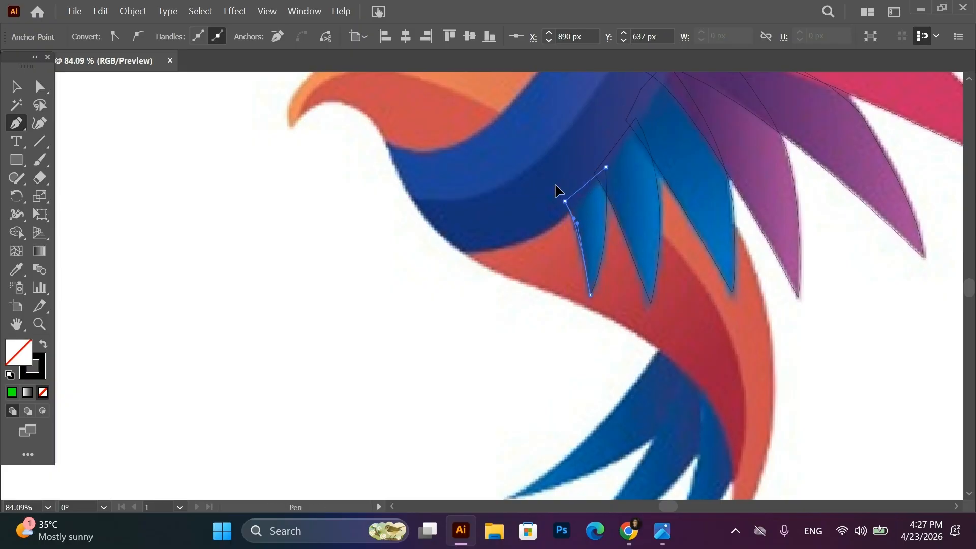
# Start a Pen outline for the leftmost blue tail feather with an anchor just inside the red body at its base
pyautogui.scroll(-4, 669, 290)
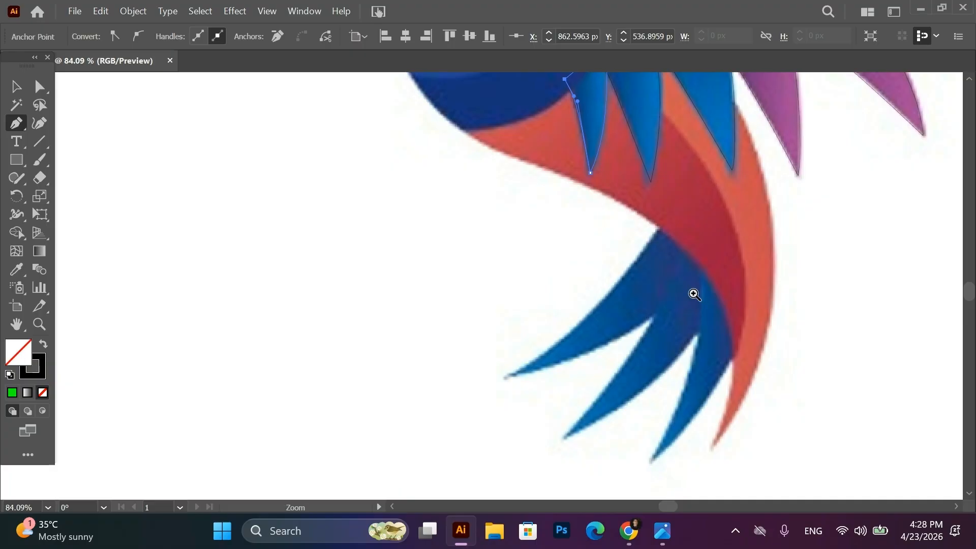
pyautogui.scroll(-4, 694, 295)
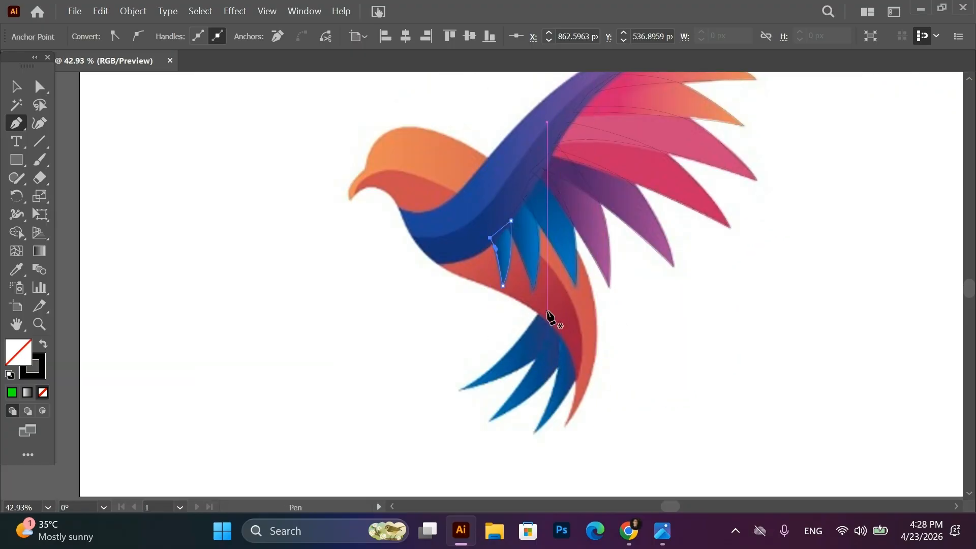
pyautogui.scroll(1, 539, 346)
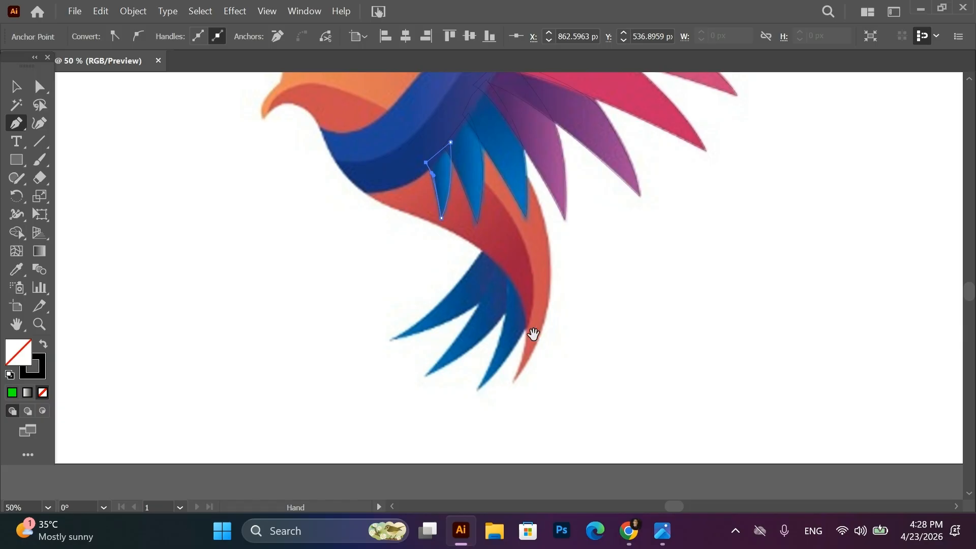
pyautogui.click(484, 246)
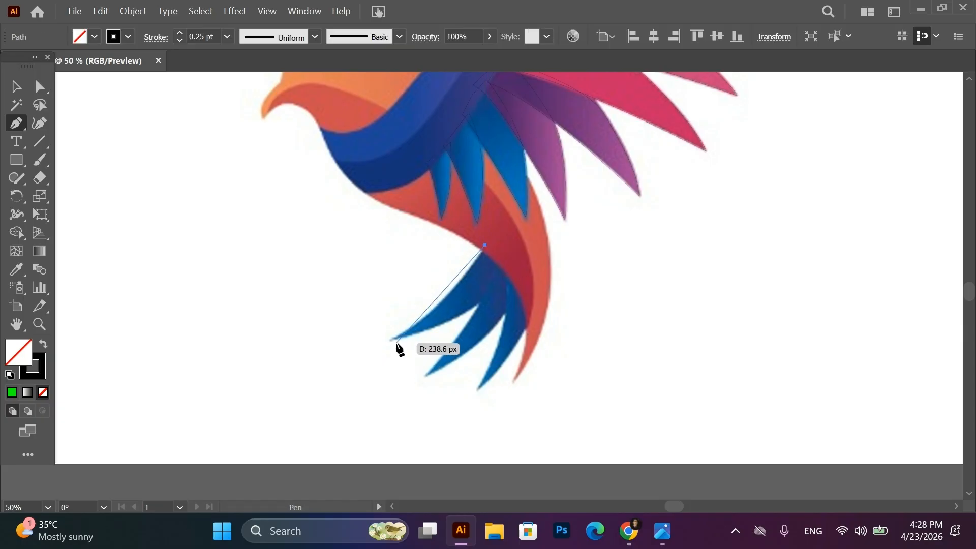
pyautogui.moveTo(391, 340); pyautogui.dragTo(414, 227)
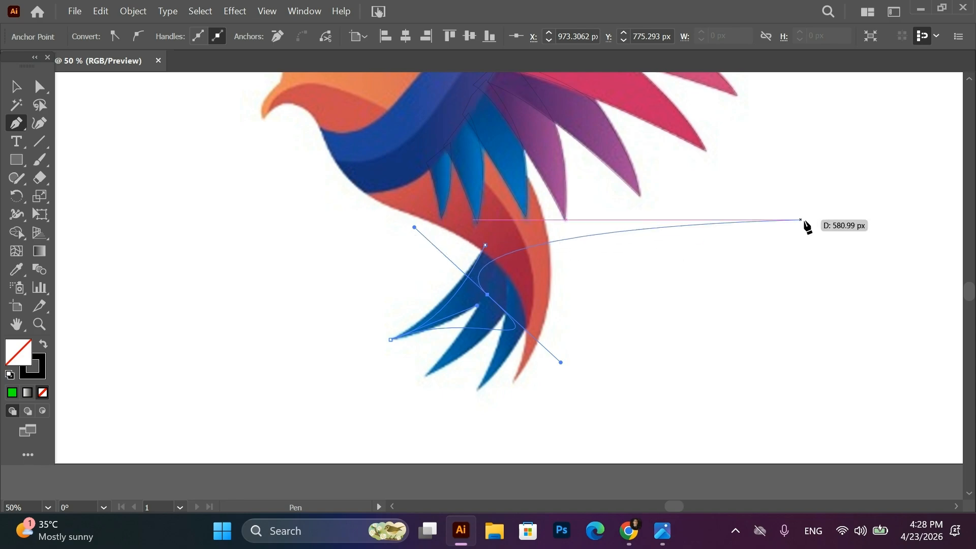
pyautogui.hotkey('ctrl', 'z')
pyautogui.moveTo(519, 279); pyautogui.dragTo(496, 288)
pyautogui.press('ctrl')
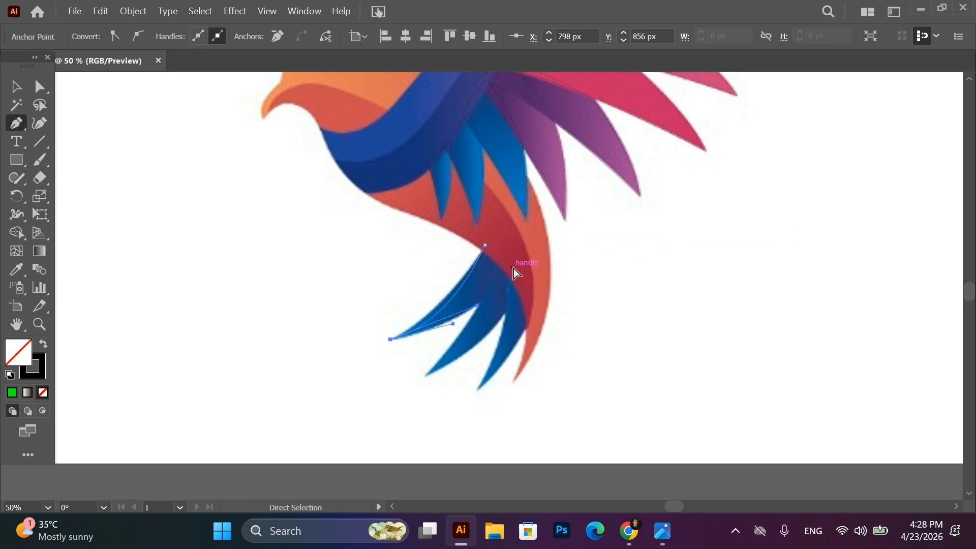
pyautogui.hotkey('ctrl', 'z')
# Trace the leftmost tail feather with curved edges around its tip, overlap the red body at the base, and close the outline
pyautogui.keyDown('ctrl'); pyautogui.click(356, 331); pyautogui.keyUp('ctrl')
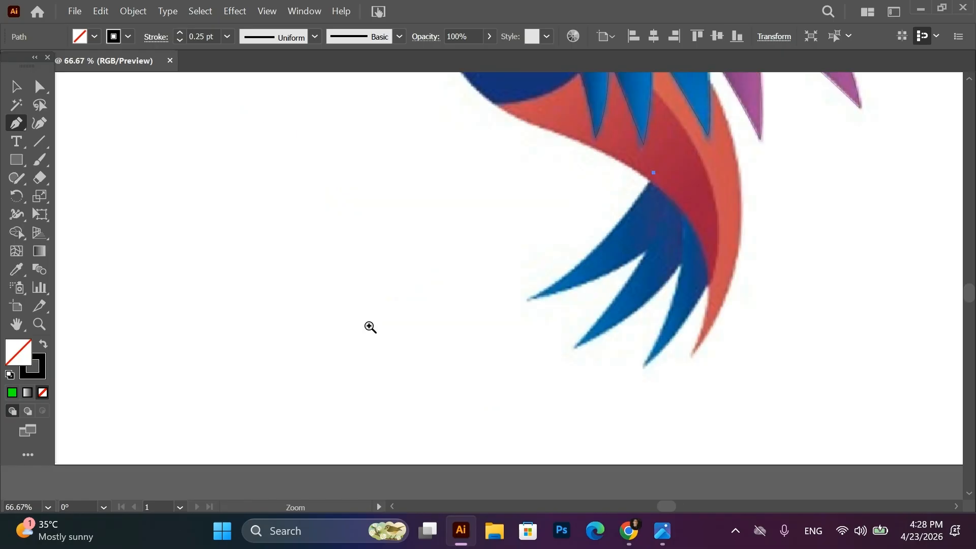
pyautogui.hotkey('ctrl', '=')
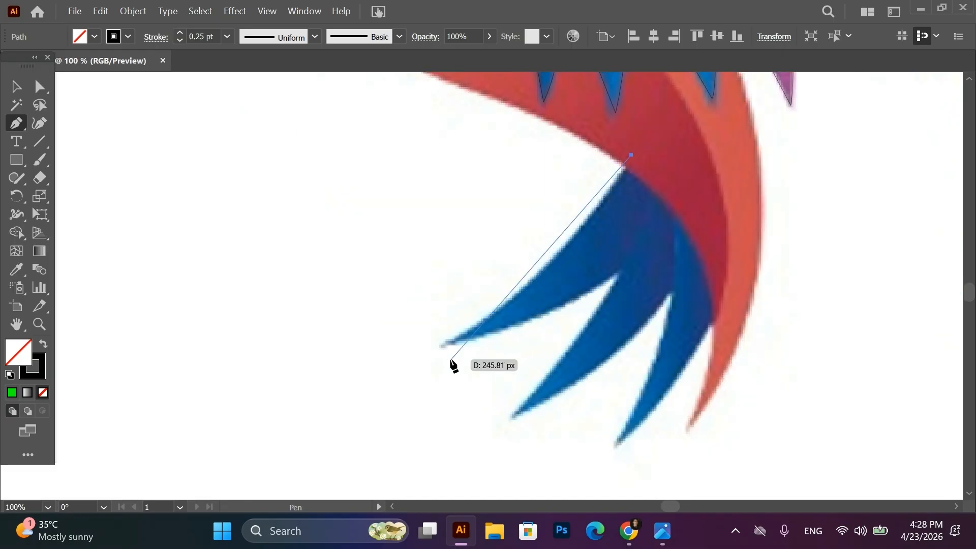
pyautogui.moveTo(445, 345); pyautogui.dragTo(361, 363)
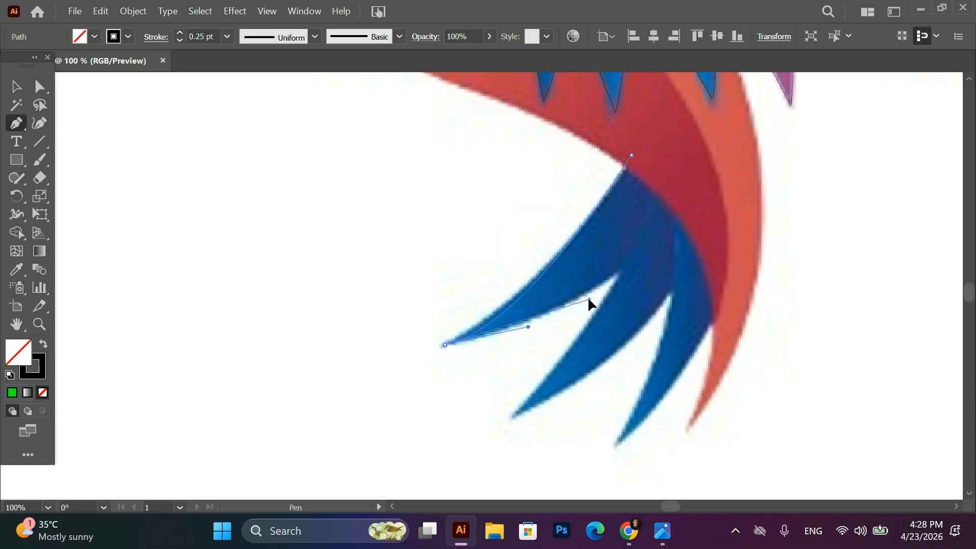
pyautogui.moveTo(614, 281); pyautogui.dragTo(640, 243)
pyautogui.click(688, 195)
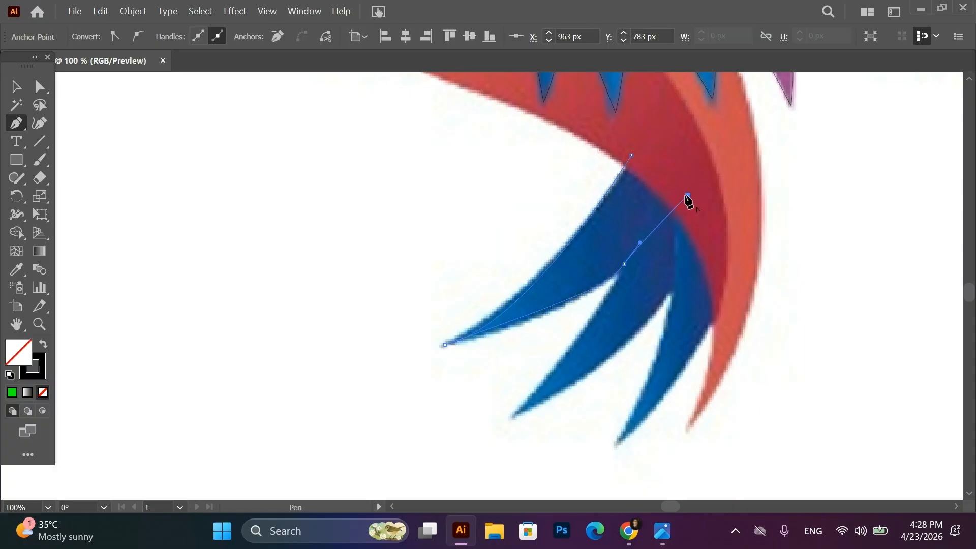
pyautogui.click(632, 155)
# Trace the middle blue tail feather with the Pen, following its curved edges to a sharp tip and closing the outline inside the red body
pyautogui.click(652, 180)
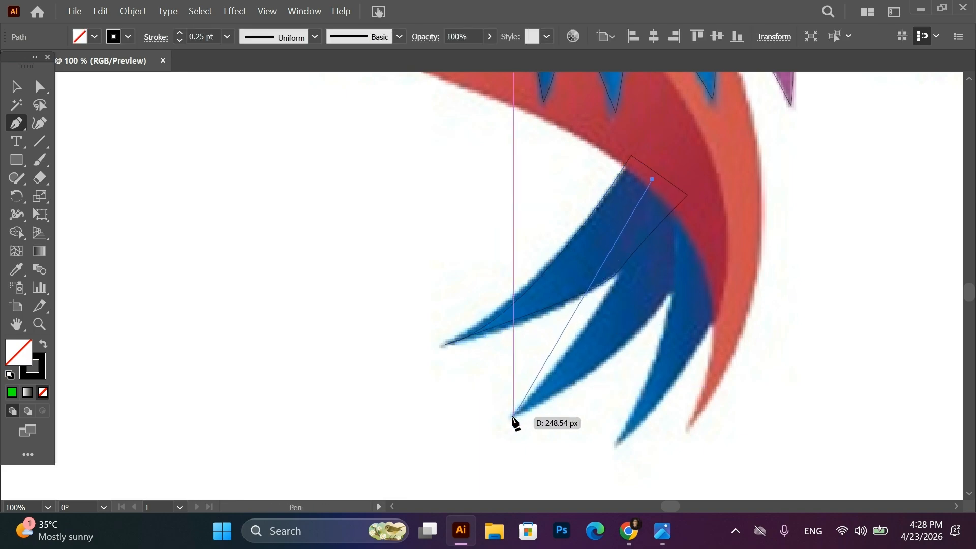
pyautogui.moveTo(513, 417); pyautogui.dragTo(438, 454)
pyautogui.hotkey('ctrl', 'z')
pyautogui.moveTo(597, 243); pyautogui.dragTo(560, 299)
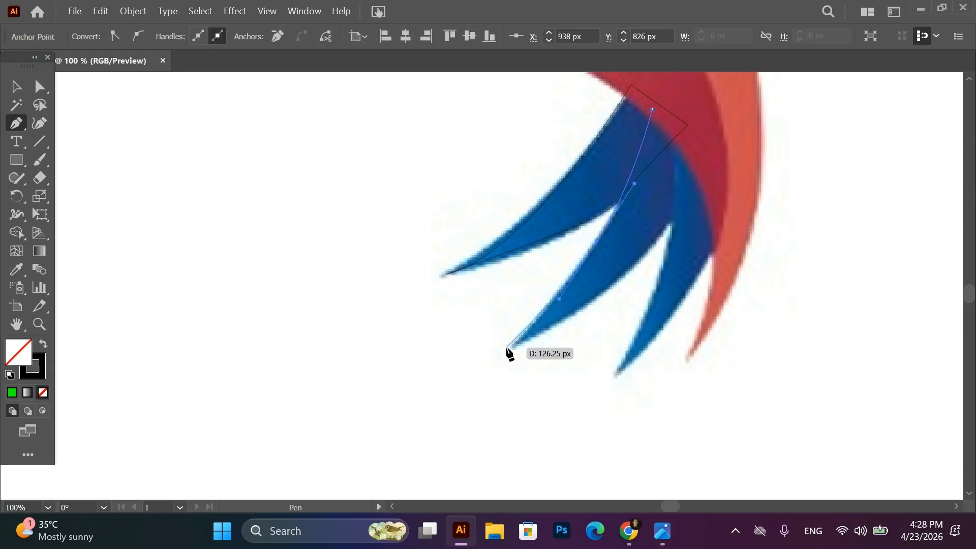
pyautogui.click(514, 346)
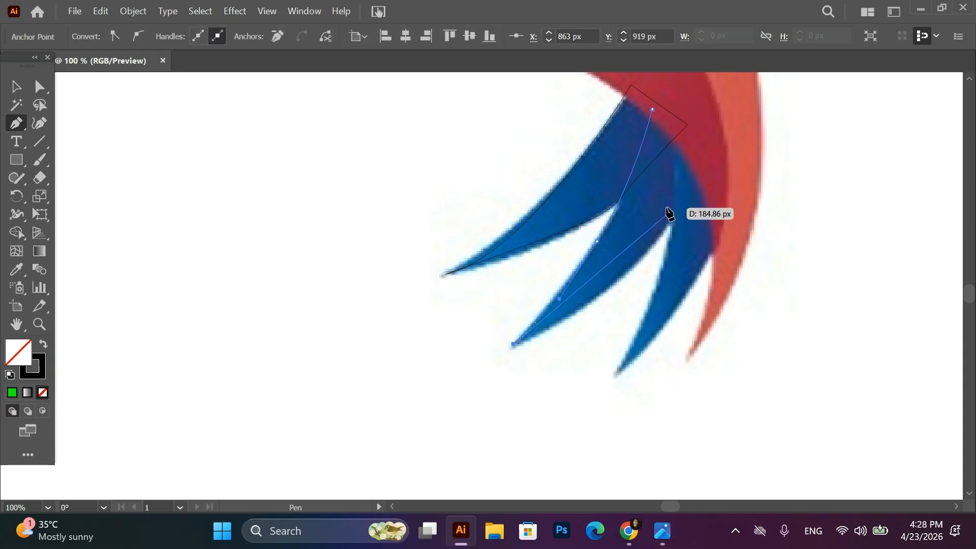
pyautogui.moveTo(679, 207); pyautogui.dragTo(697, 142)
pyautogui.click(654, 107)
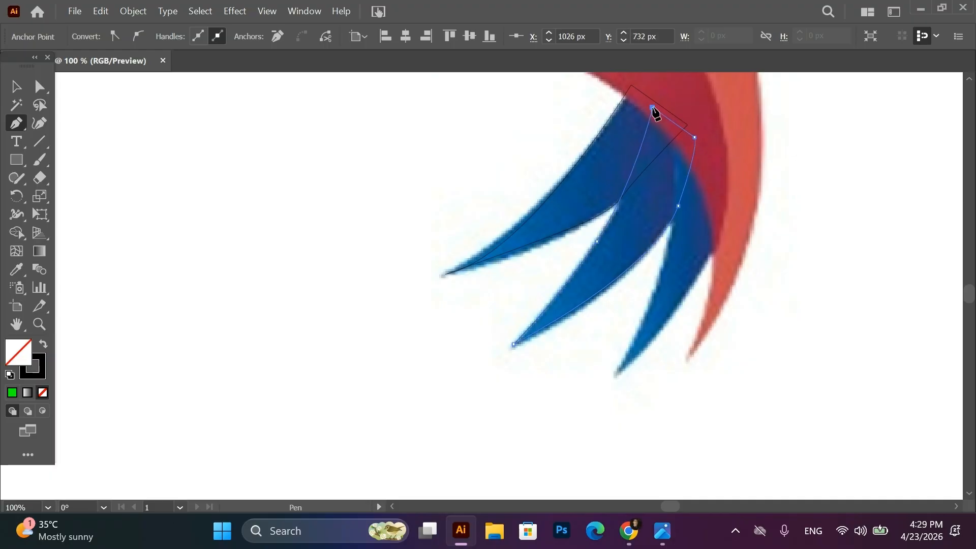
pyautogui.scroll(-1, 719, 326)
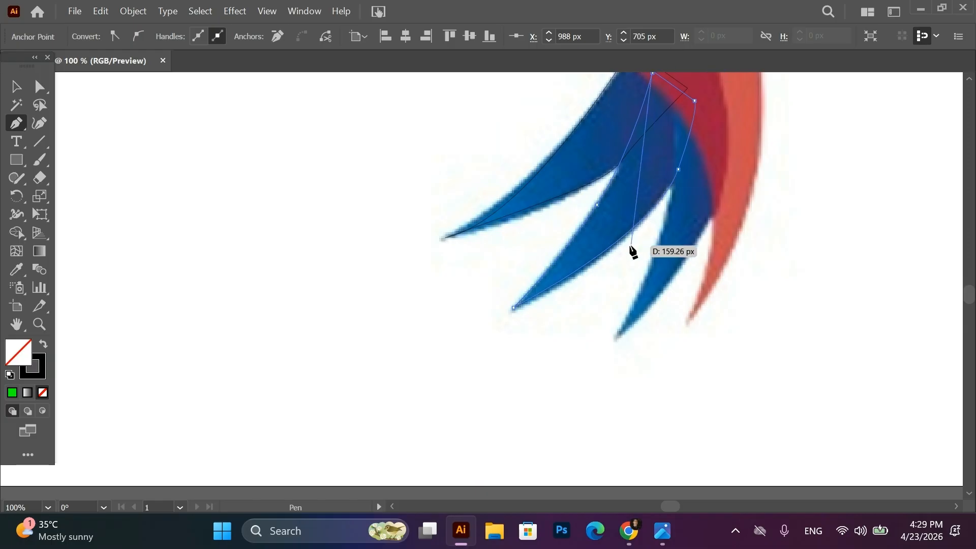
pyautogui.scroll(2, 643, 247)
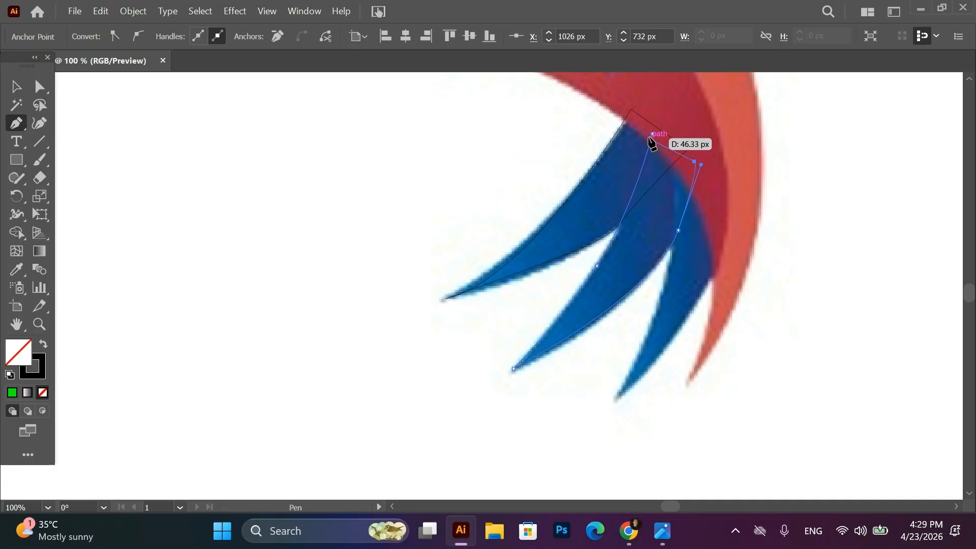
pyautogui.click(653, 133)
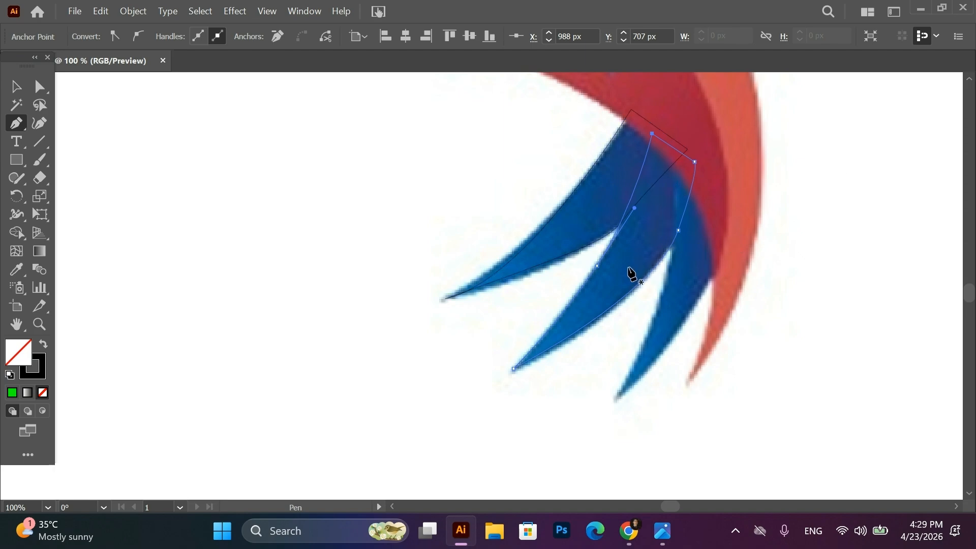
# Trace the rightmost blue tail feather with the Pen from the red body around its tip and close the outline
pyautogui.press('super+space')
pyautogui.click(672, 159)
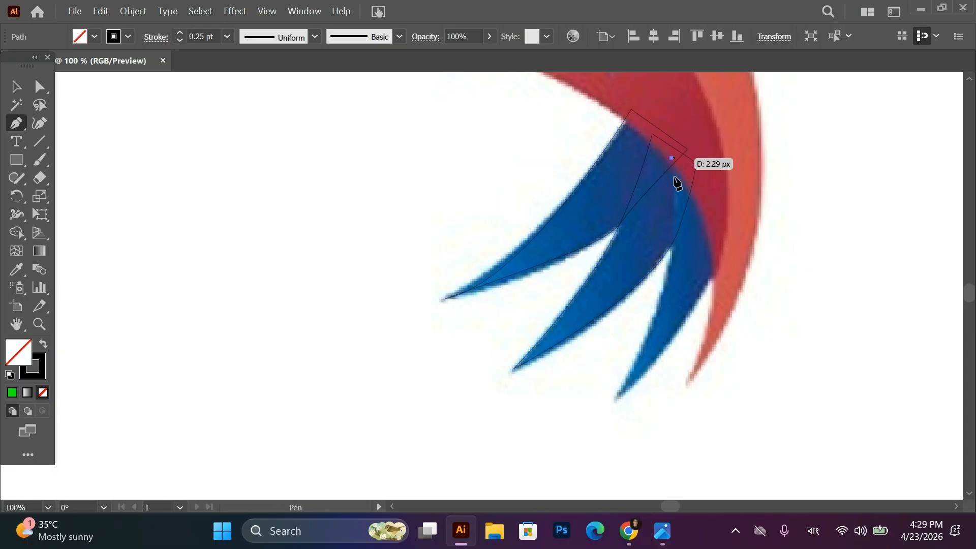
pyautogui.moveTo(615, 397); pyautogui.dragTo(689, 328)
pyautogui.moveTo(720, 251); pyautogui.dragTo(717, 221)
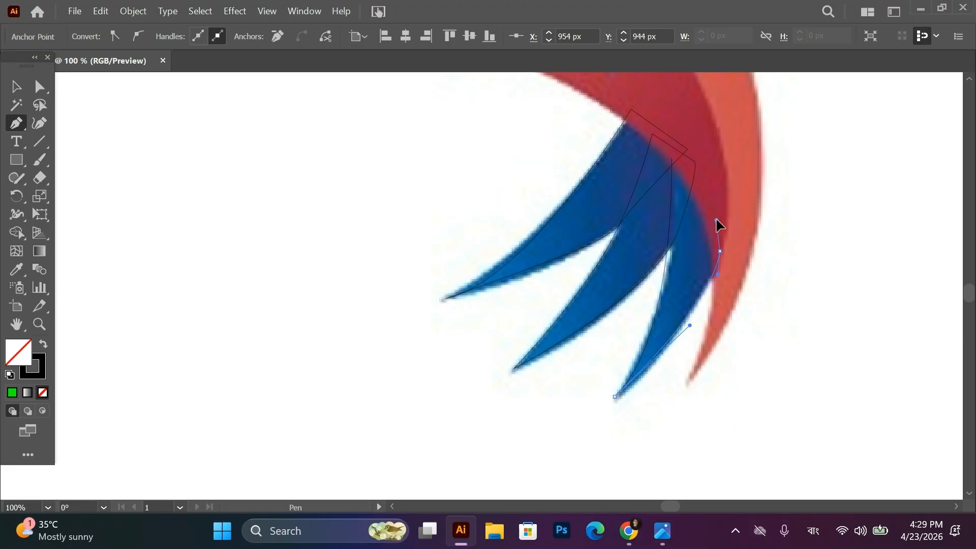
pyautogui.click(670, 161)
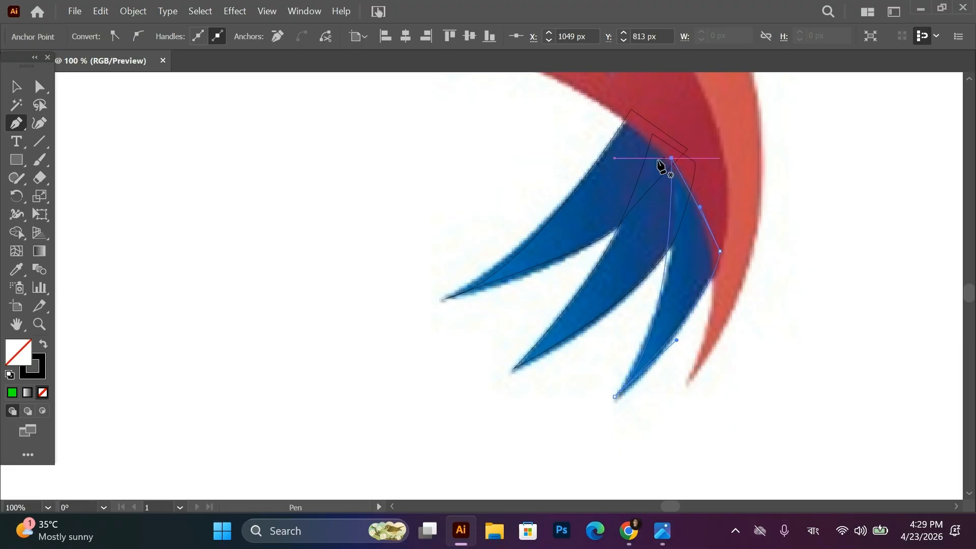
# Show the document's layers and expand Layer 1 to list the traced paths
pyautogui.scroll(1, 332, 280)
pyautogui.scroll(6, 506, 285)
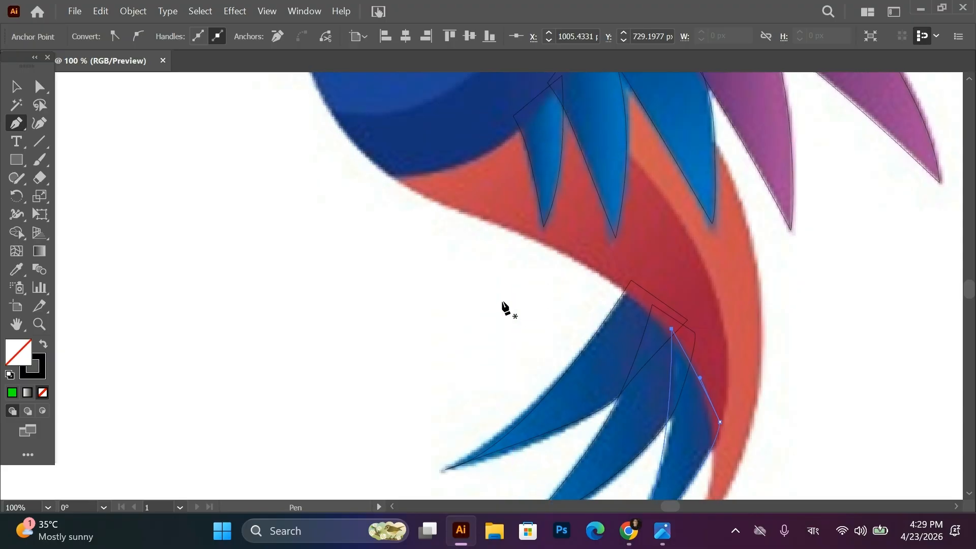
pyautogui.scroll(5, 503, 320)
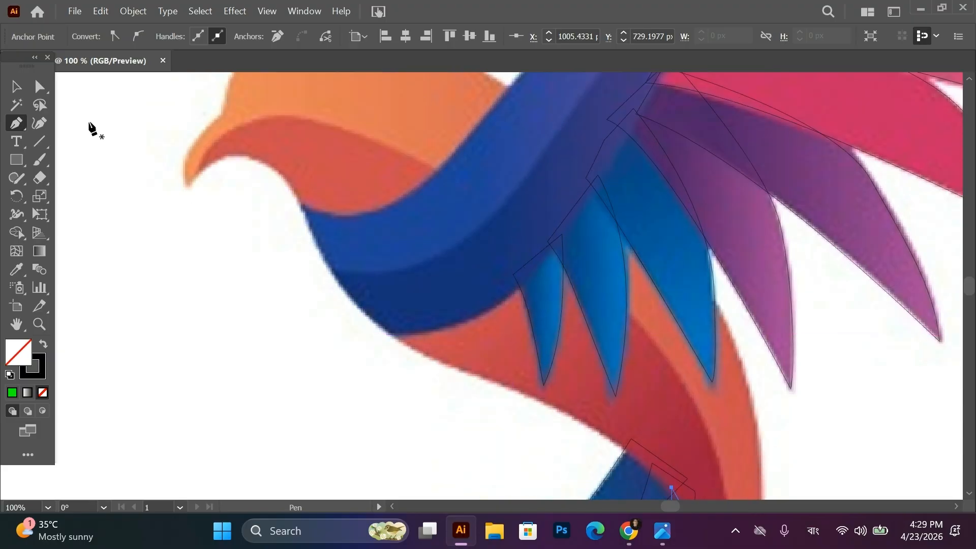
pyautogui.moveTo(526, 380); pyautogui.dragTo(364, 395)
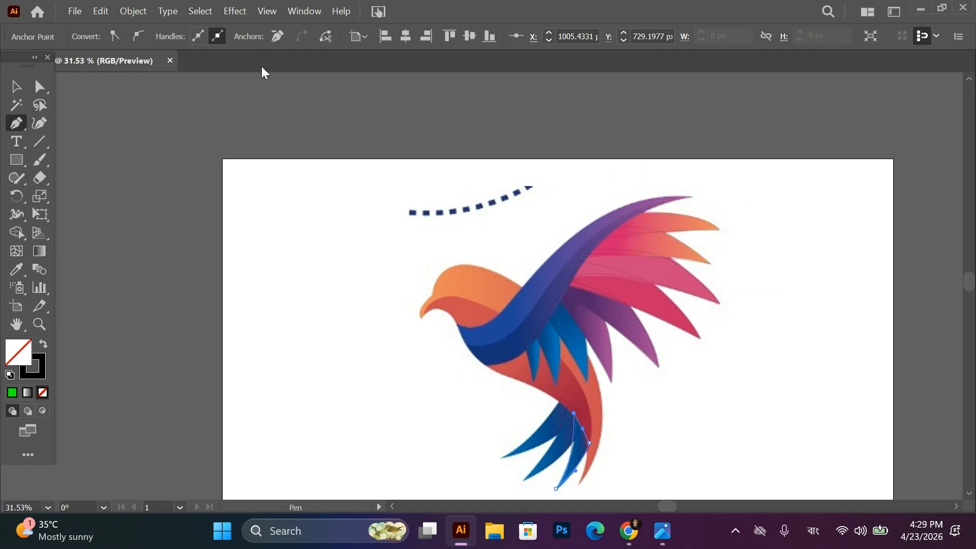
pyautogui.click(305, 10)
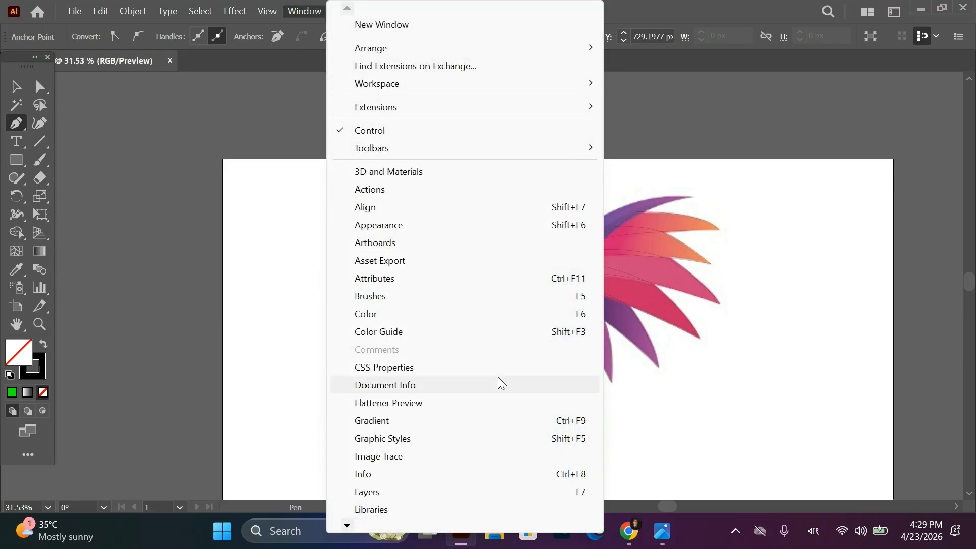
pyautogui.click(570, 491)
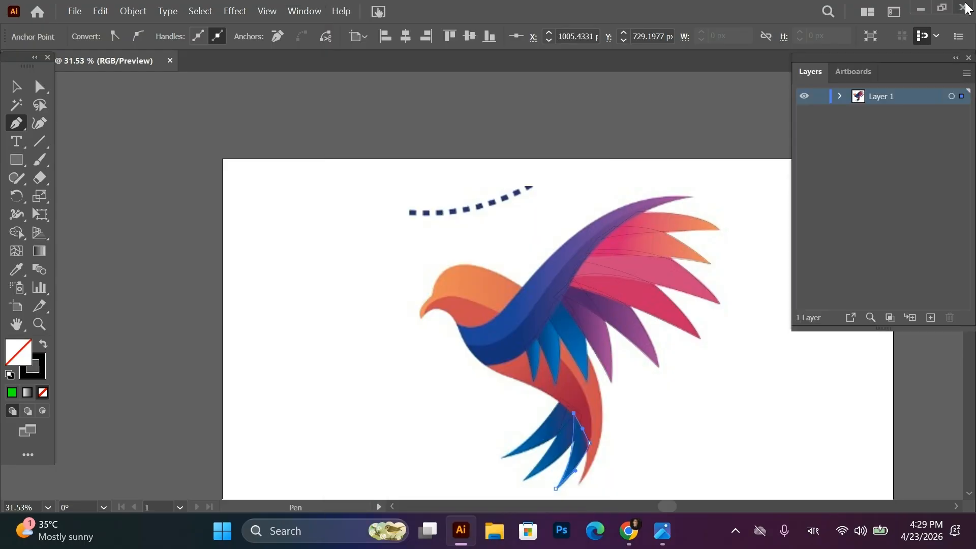
pyautogui.click(840, 96)
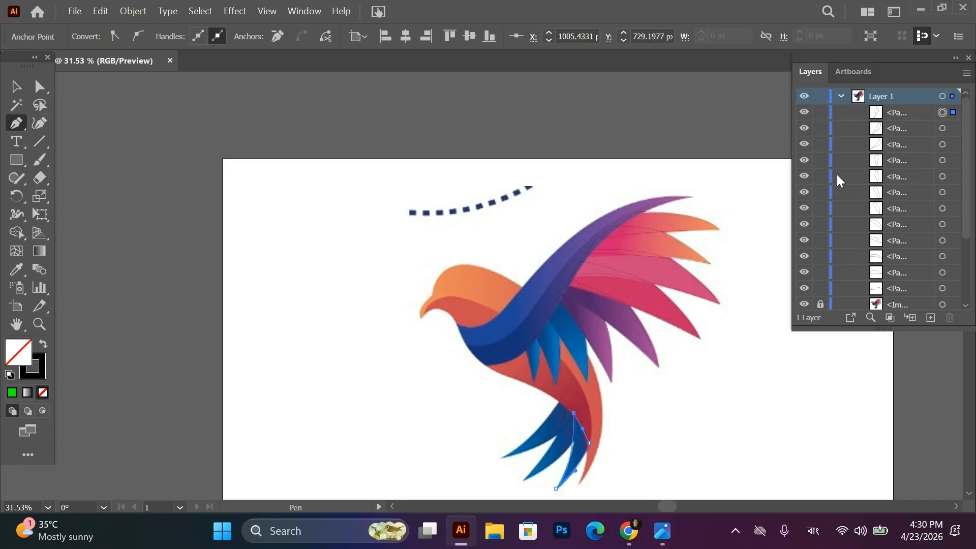
# Hide the locked bird reference image in Layer 1, leaving only the vector paths displayed
pyautogui.scroll(-3, 838, 203)
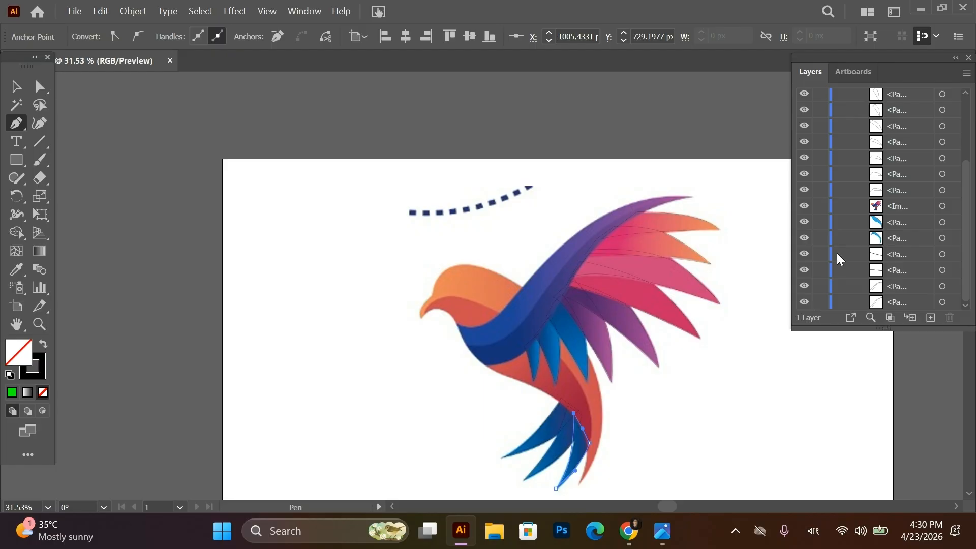
pyautogui.click(805, 207)
pyautogui.click(804, 207)
pyautogui.click(805, 207)
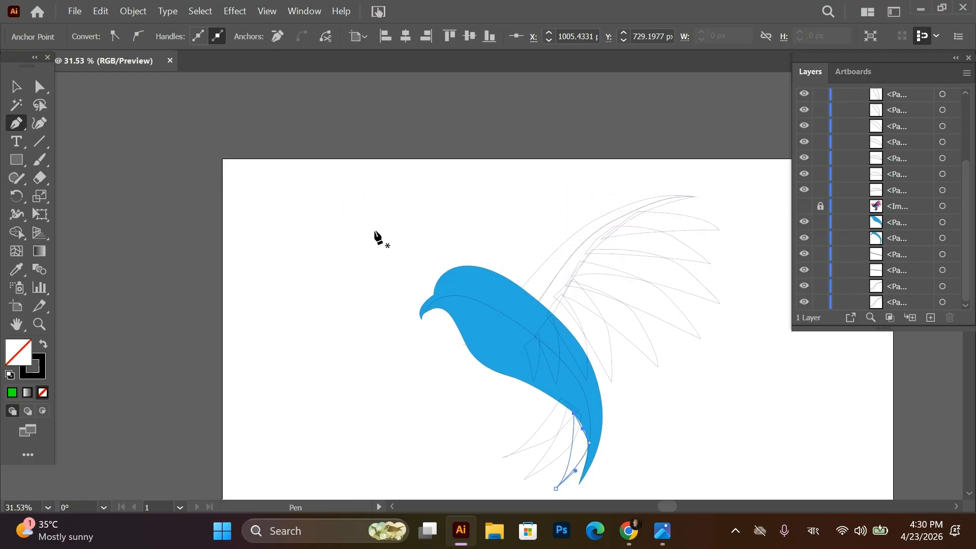
# Fill all the traced bird paths with the red swatch, then deselect them
pyautogui.click(16, 90)
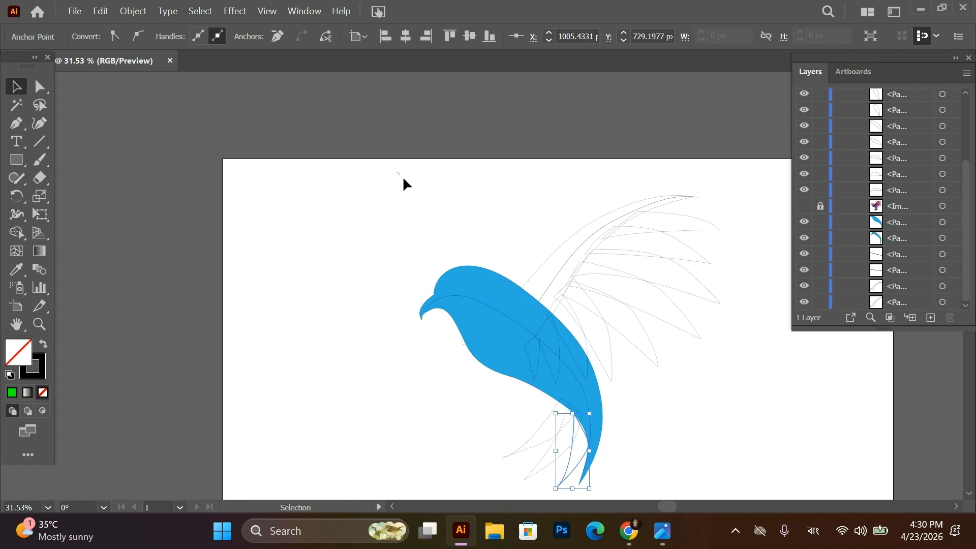
pyautogui.moveTo(402, 176); pyautogui.dragTo(732, 455)
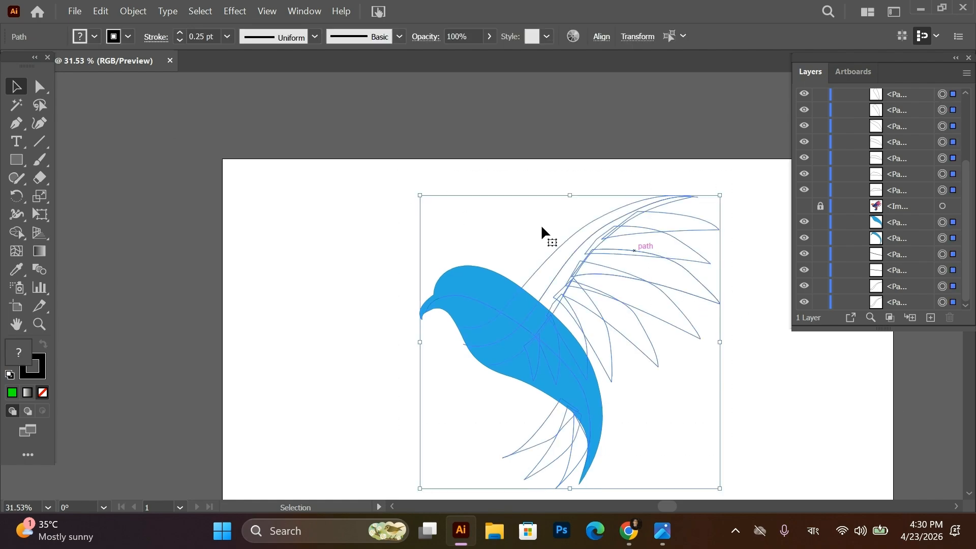
pyautogui.click(95, 37)
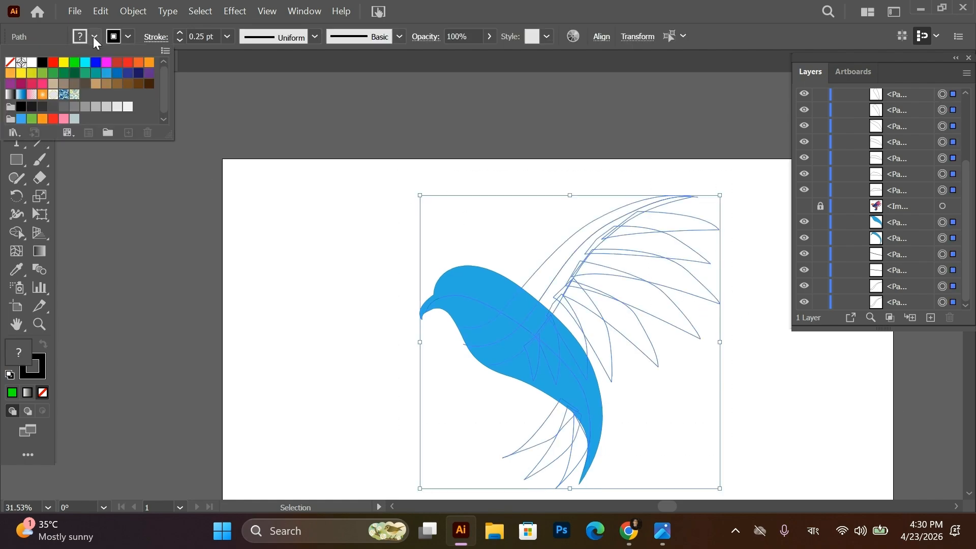
pyautogui.click(53, 63)
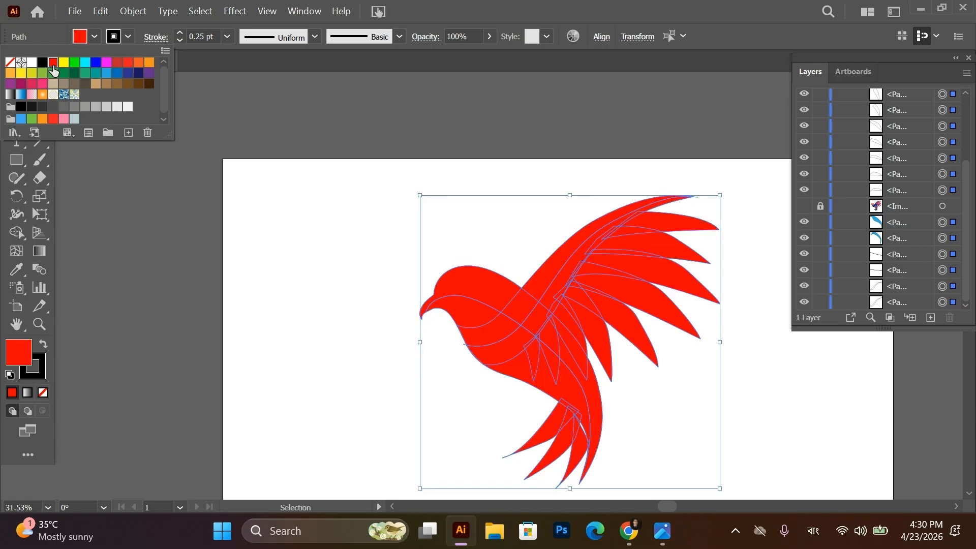
pyautogui.click(358, 255)
pyautogui.click(787, 394)
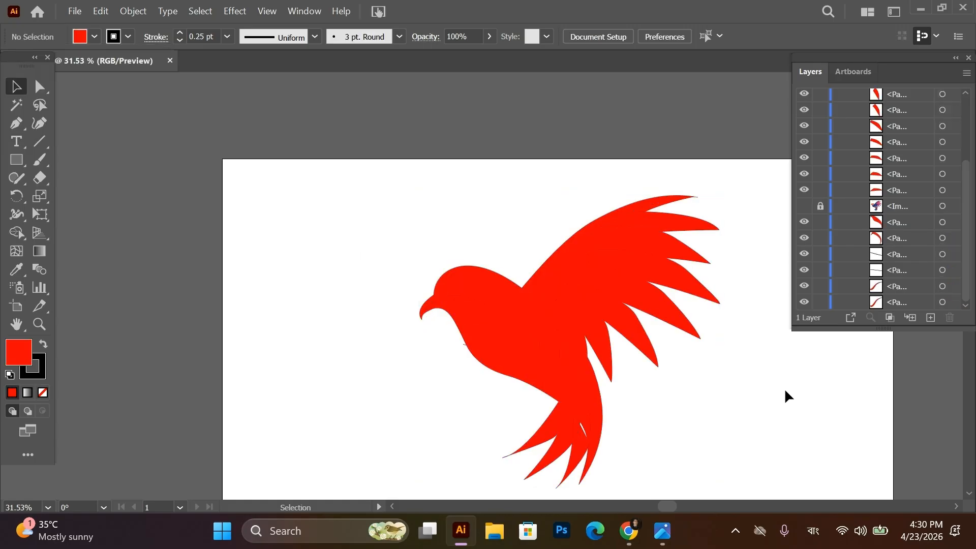
# Nudge the rightmost traced tail feather slightly right and up to cover the white gap beside the body's tail
pyautogui.click(578, 454)
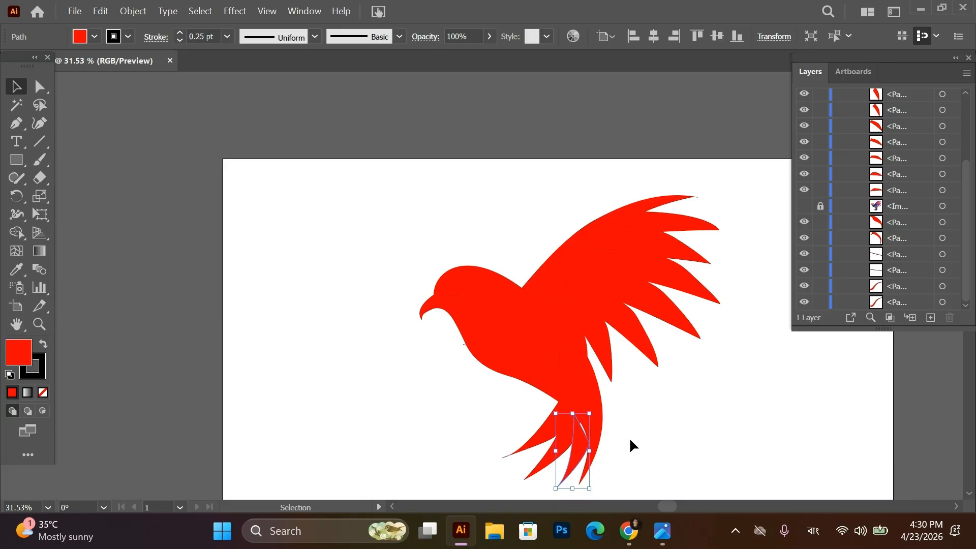
pyautogui.press('Right')
pyautogui.press('Right')
pyautogui.press('Right')
pyautogui.press('Right')
pyautogui.press('Up')
pyautogui.press('Up')
pyautogui.press('Up')
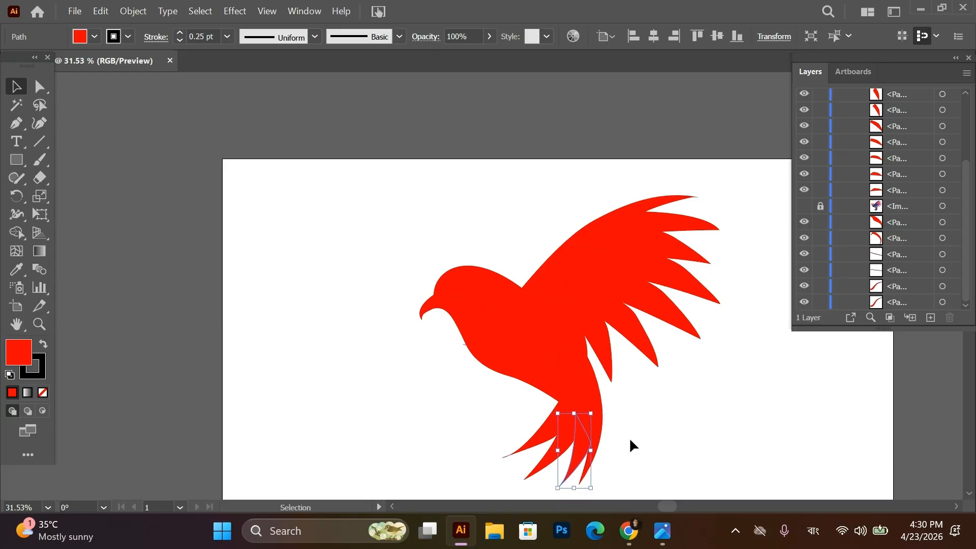
pyautogui.press('Right')
pyautogui.press('Right')
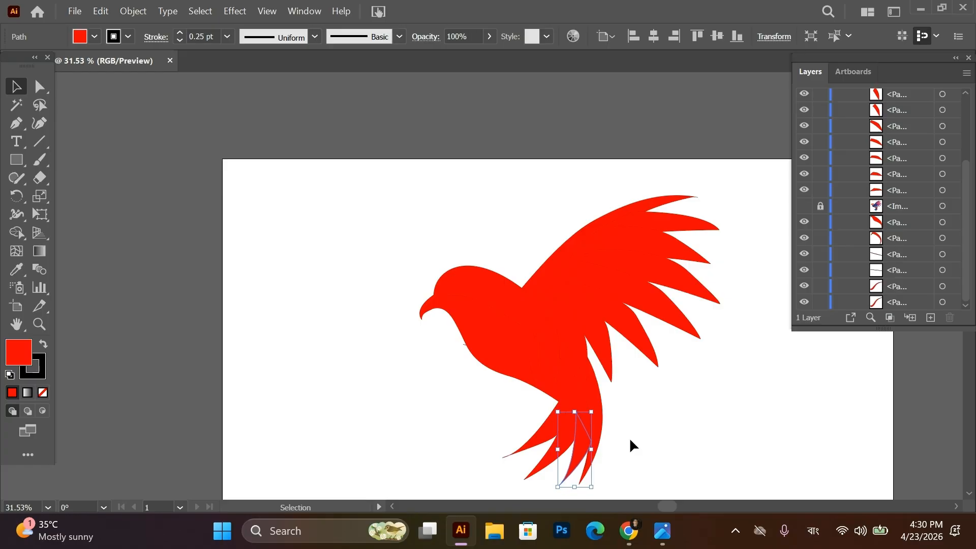